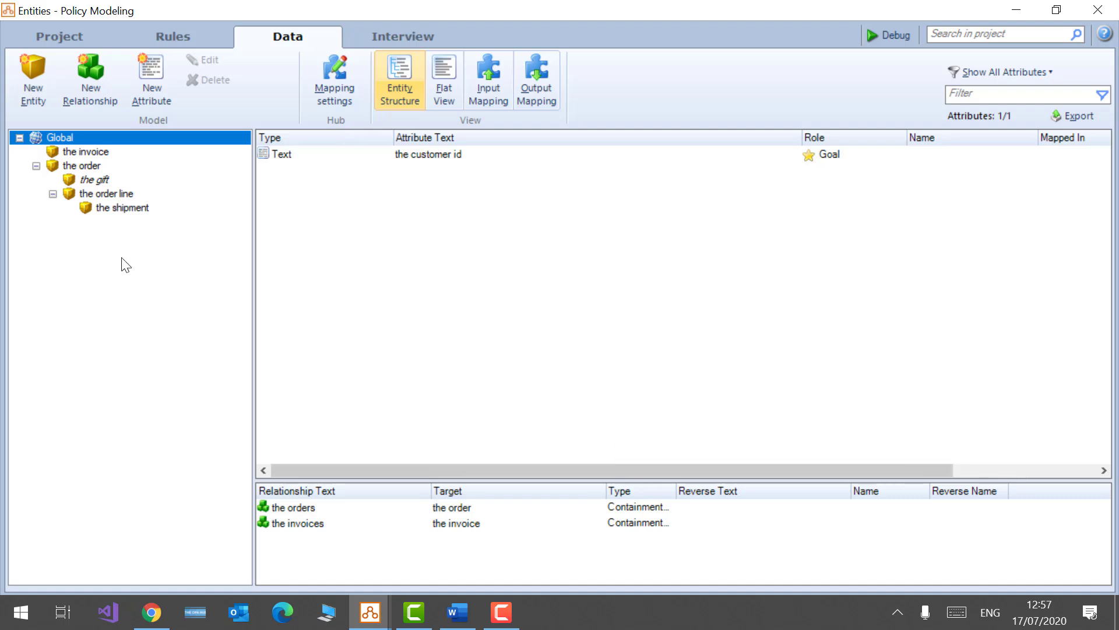
Step: Examine the order and order line entities, including the details of the relationship from the order to the order lines
left_click(90, 165)
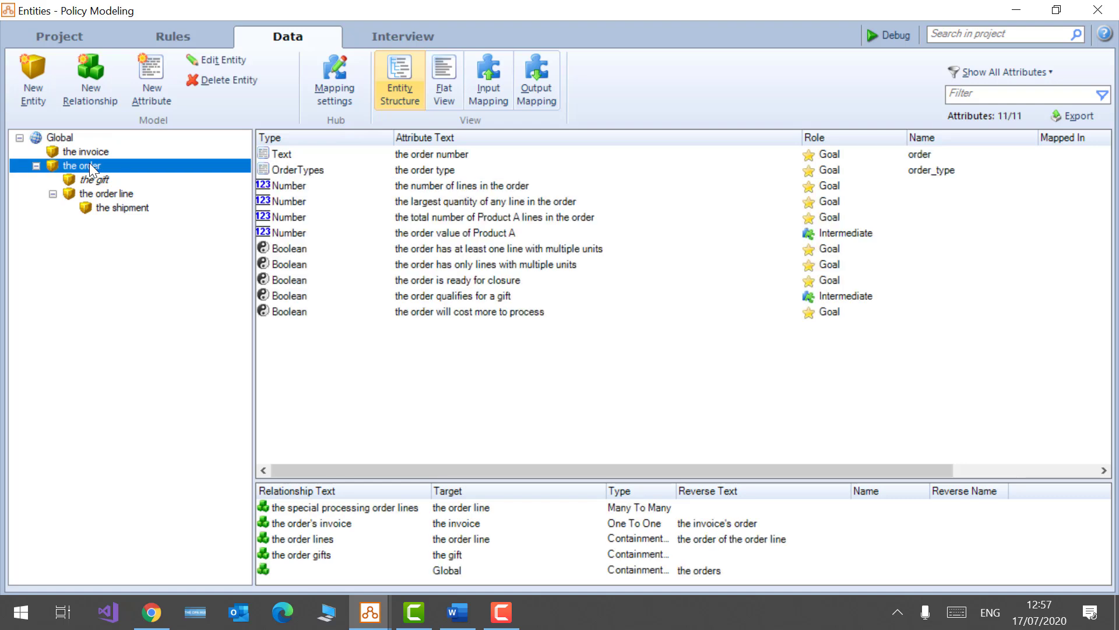
left_click(114, 196)
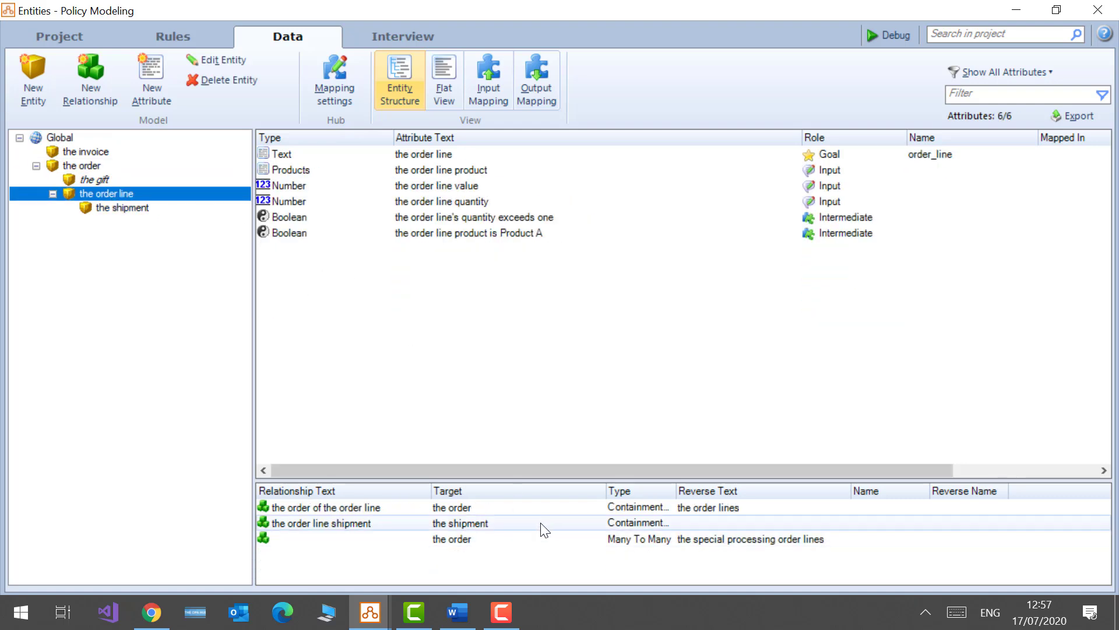
double_click(555, 506)
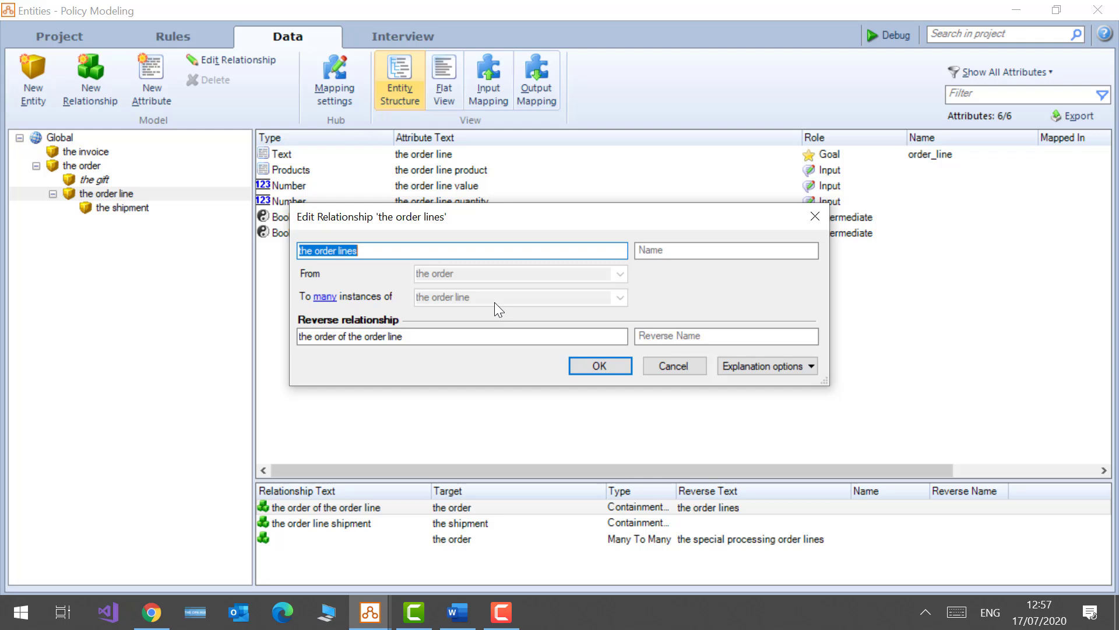
left_click(667, 362)
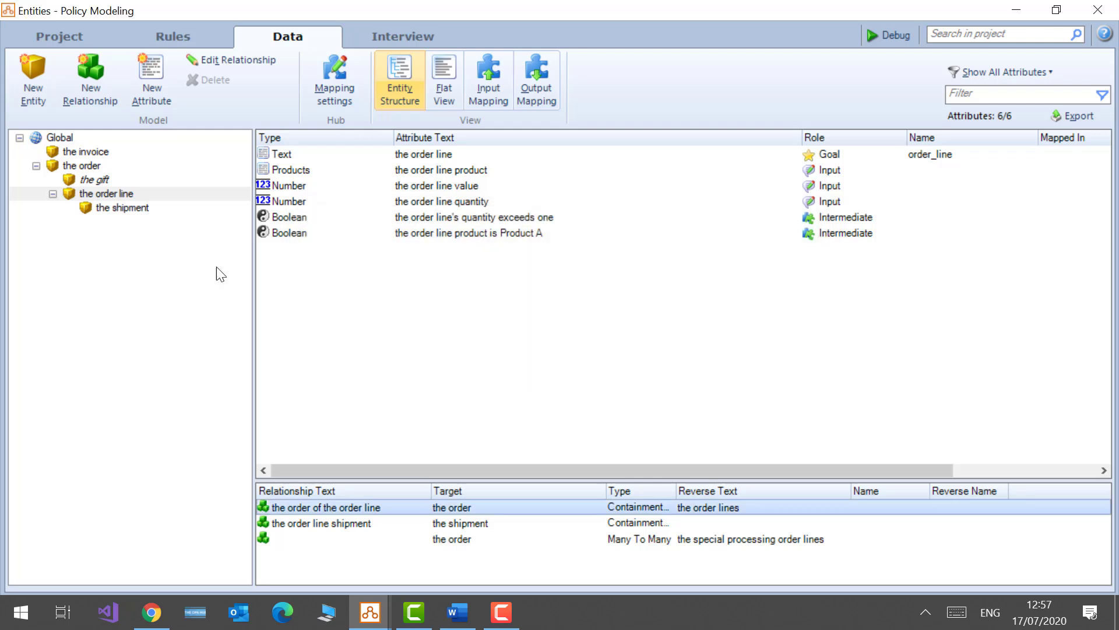
Step: Change the order gifts relationship so the order links to one instance of the gift
left_click(114, 180)
left_click(468, 523)
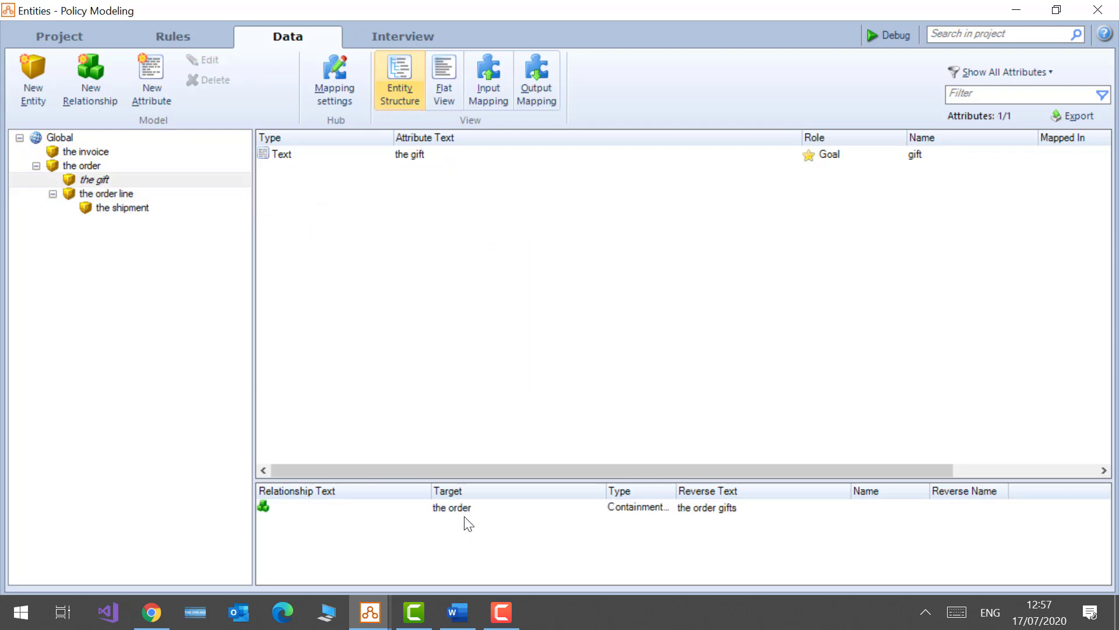
double_click(468, 510)
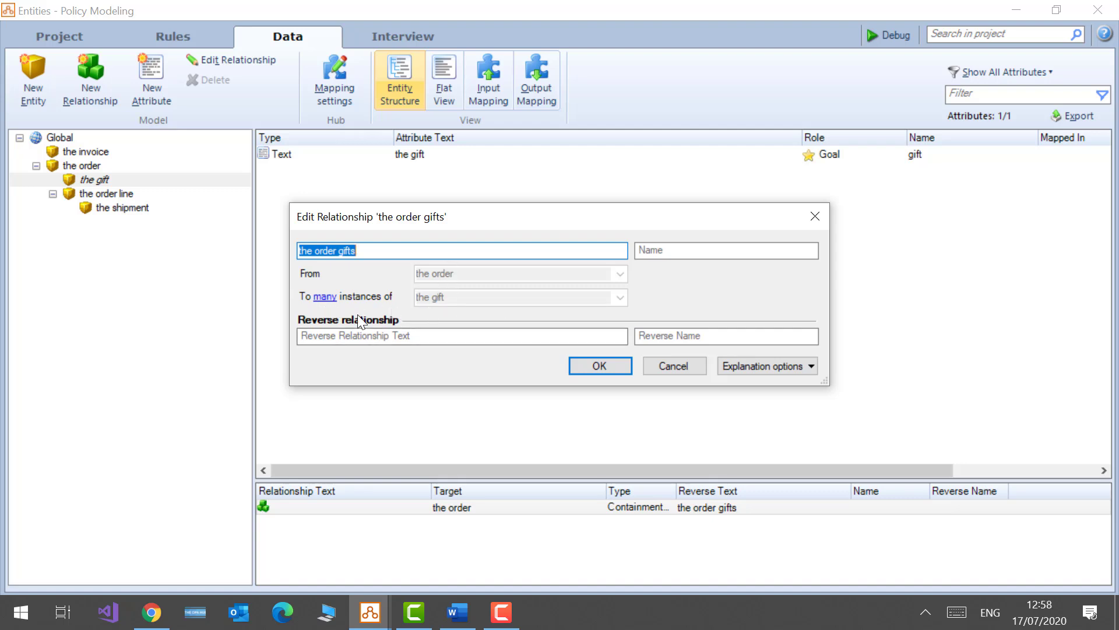
left_click(323, 297)
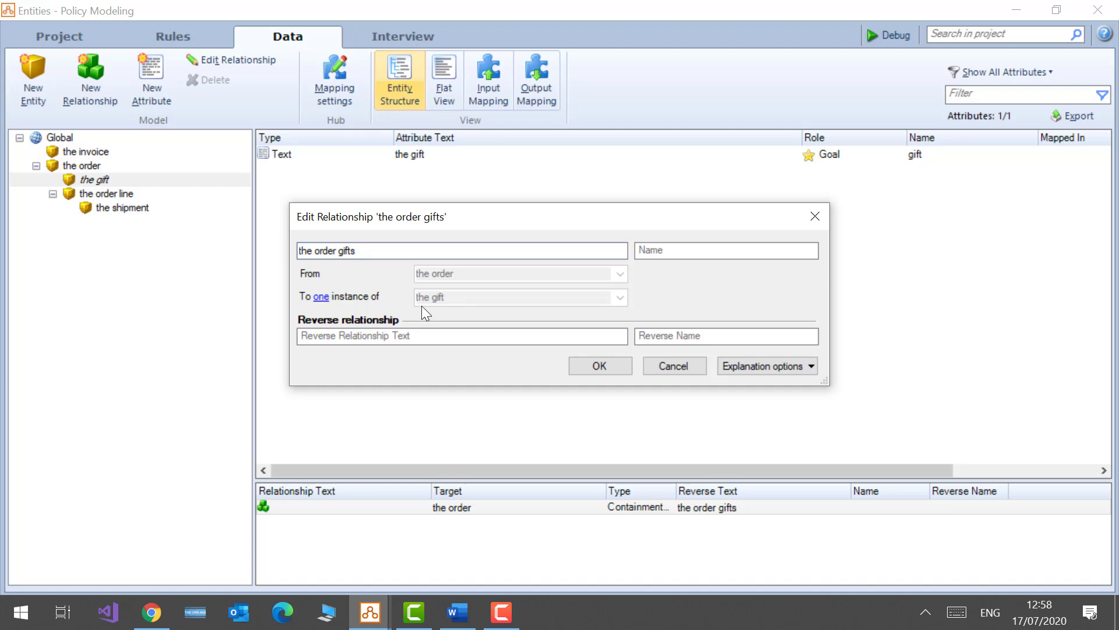
left_click(604, 369)
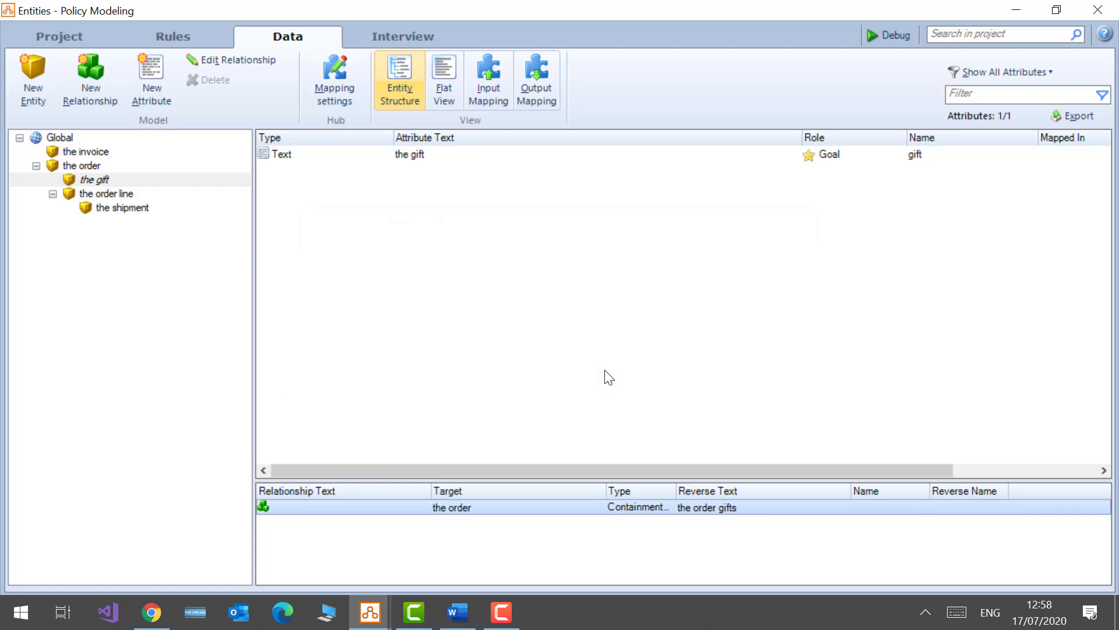
Step: Rename the relationship between the order and the gift to "the order gift"
double_click(728, 521)
left_click(388, 252)
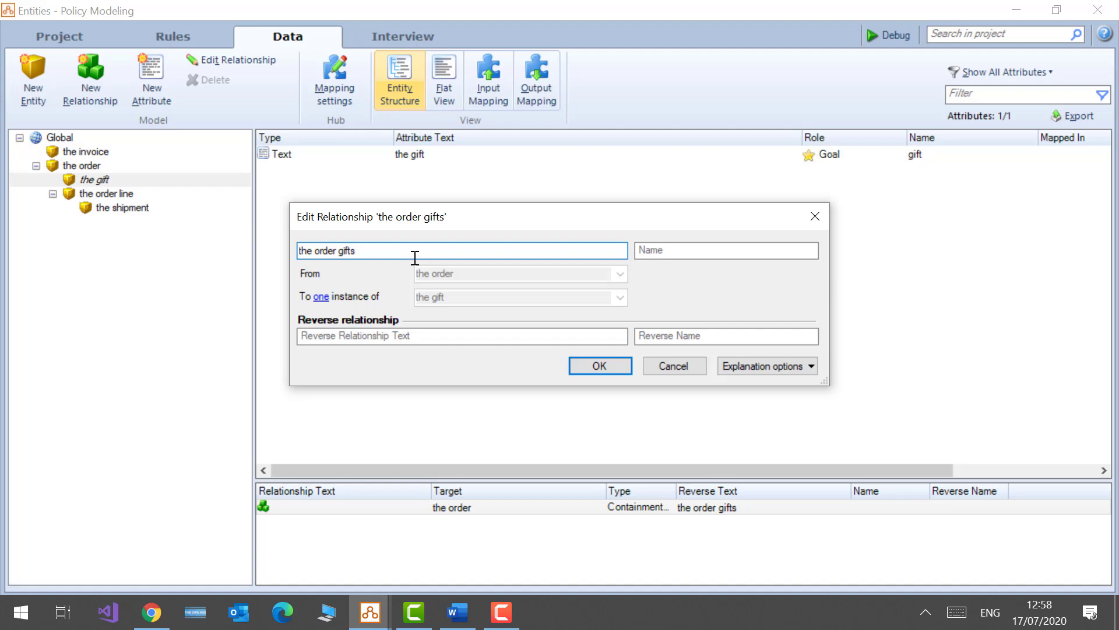
key("BackSpace")
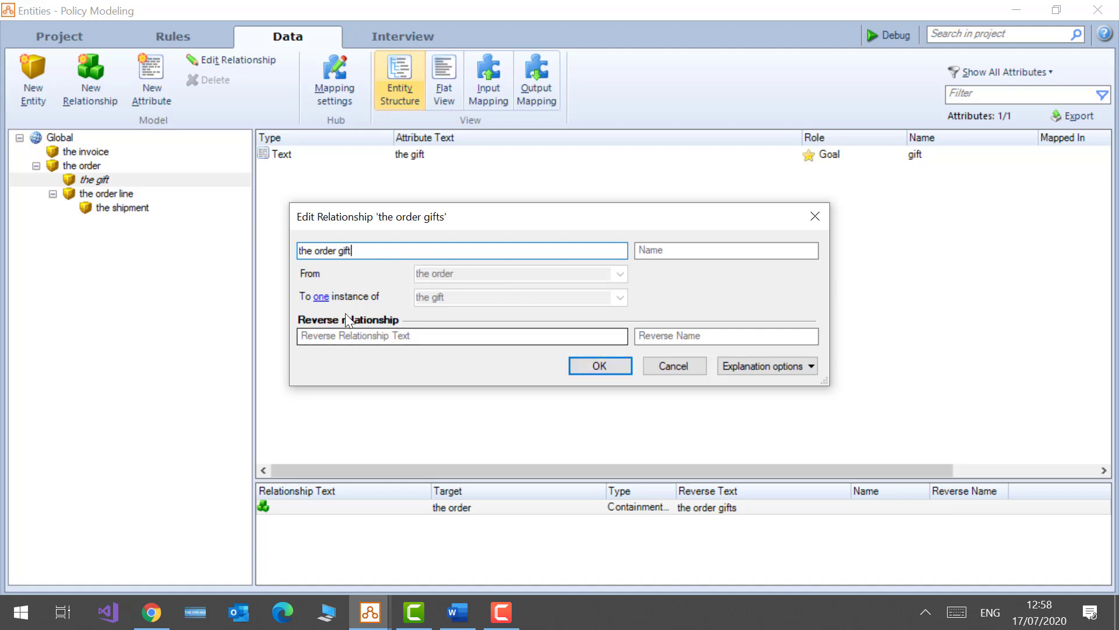
left_click(603, 371)
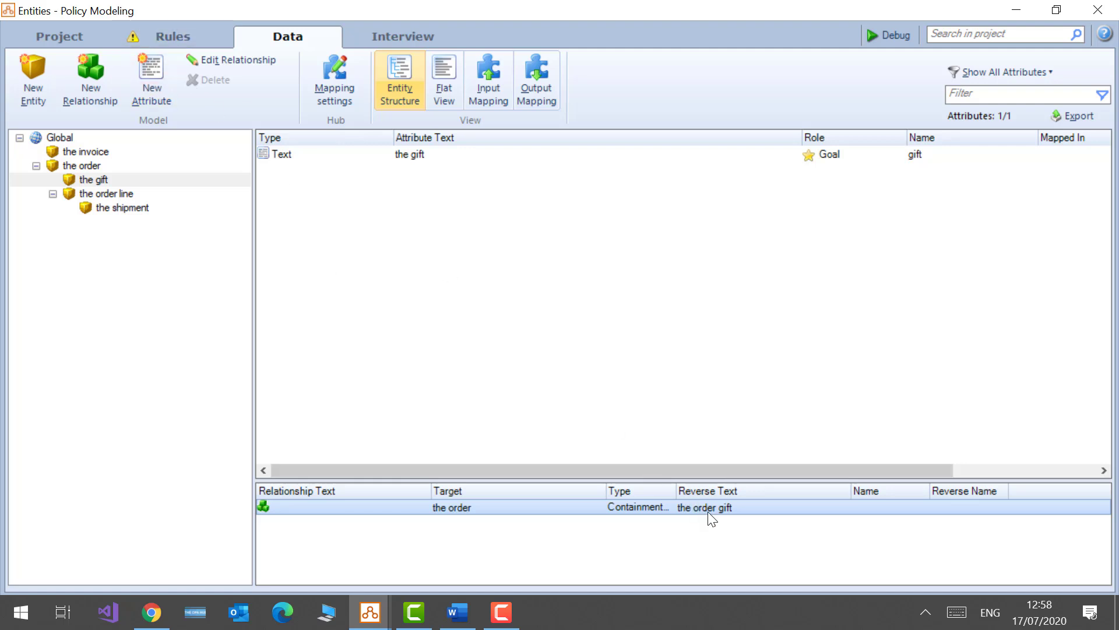
Step: In the Word document Entities Rules.docx, change the InferInstance rule's relationship to "the order gift" and validate the rules
left_click(461, 612)
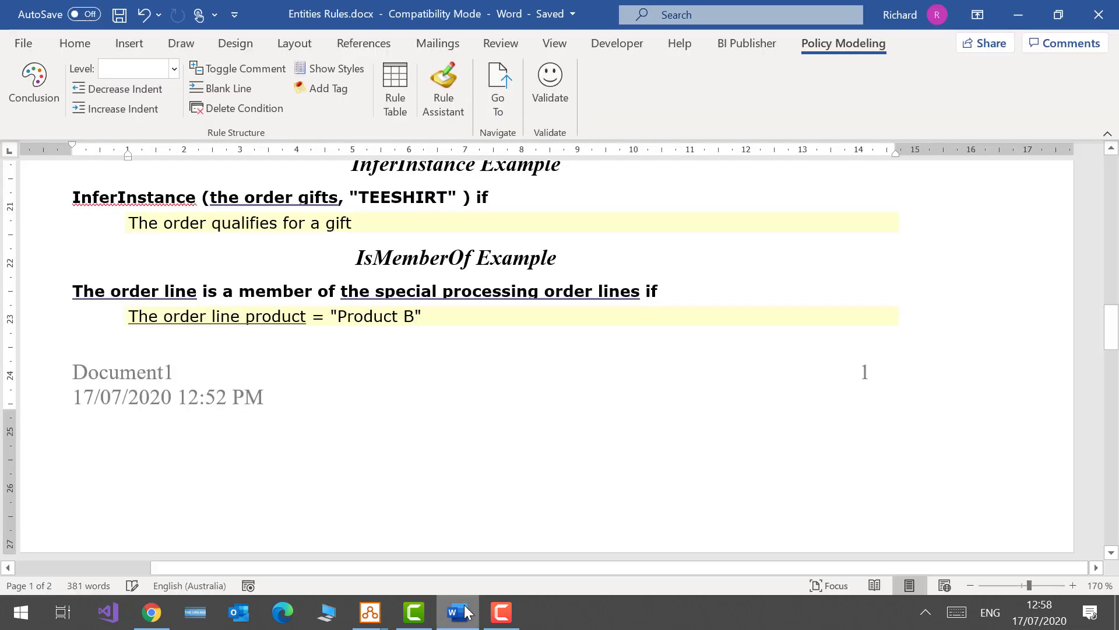
scroll(447, 516, "up", 3)
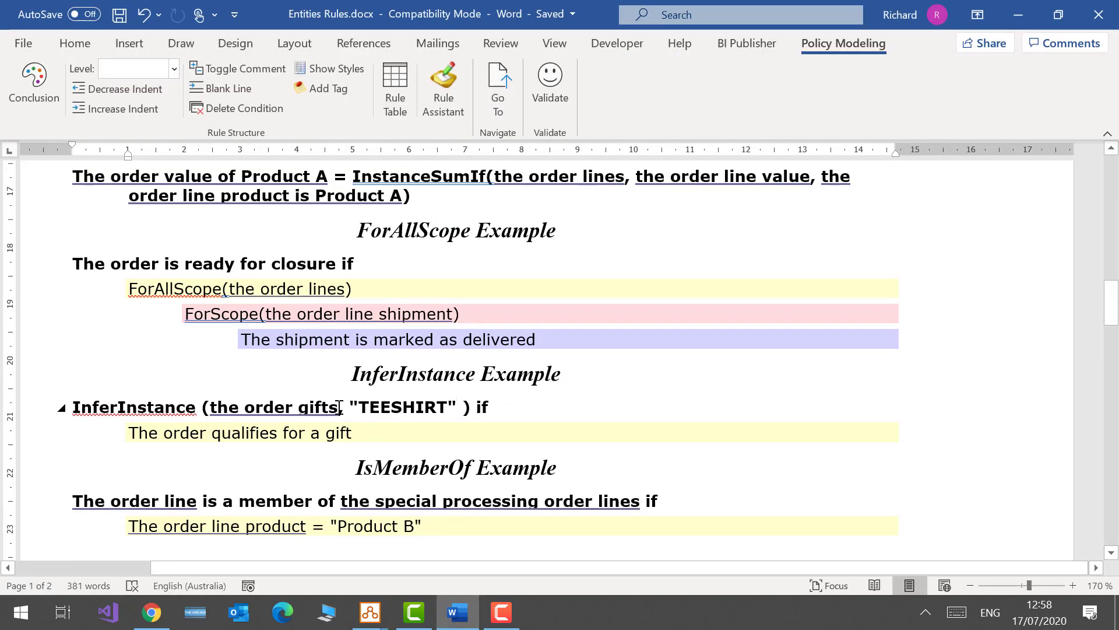
left_click_drag(339, 407, 330, 407)
key("Delete")
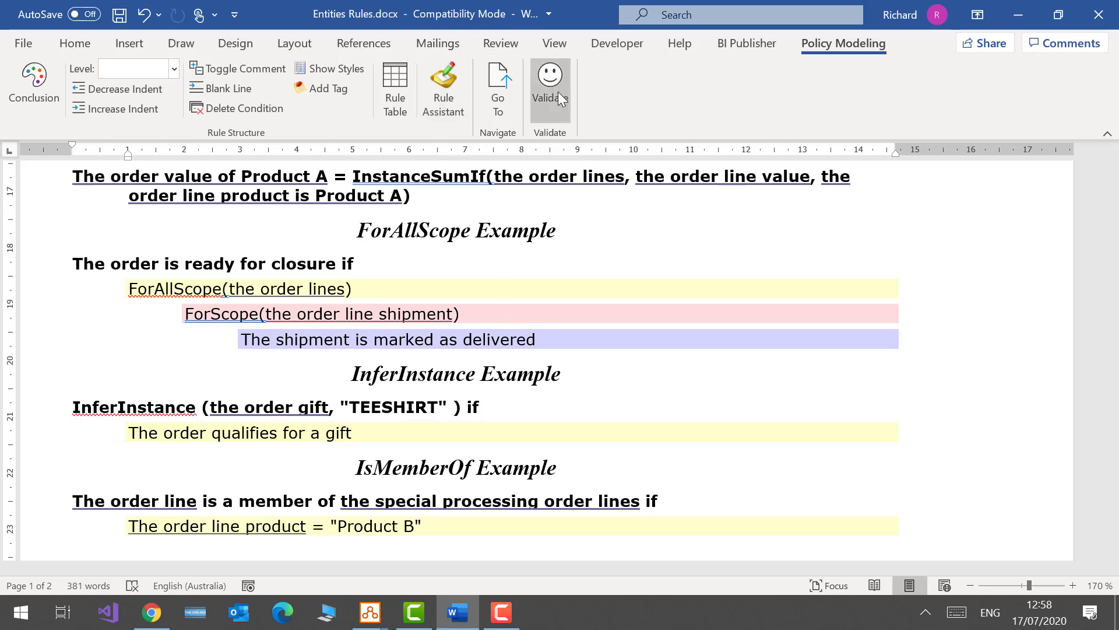
left_click(561, 96)
left_click(600, 378)
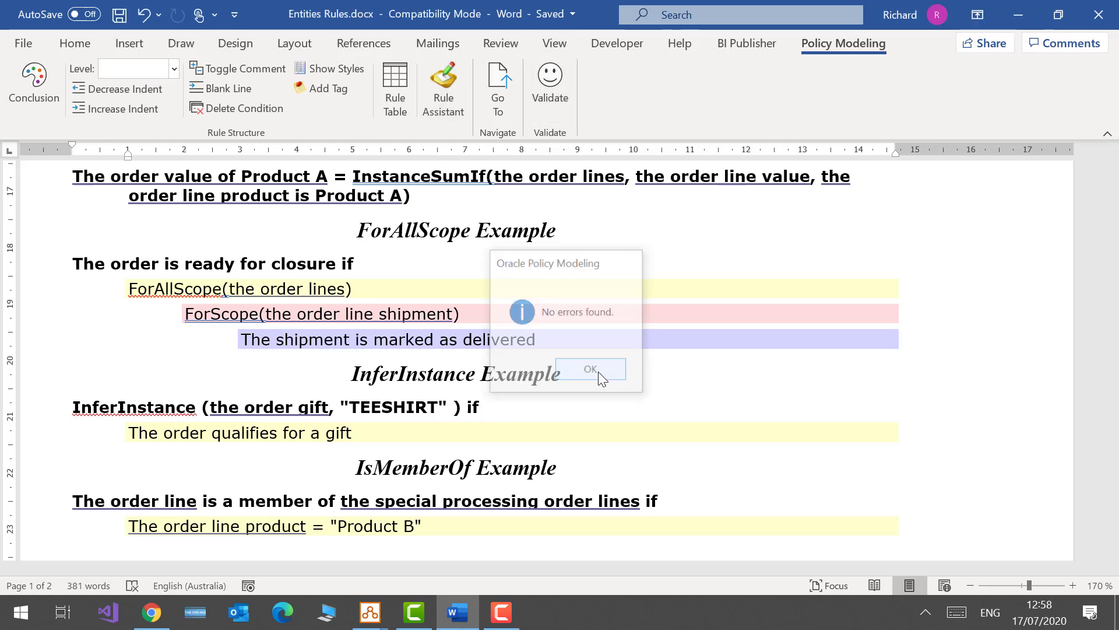
Step: Switch back to Policy Modeling, check where the gift entity is used, and go to its InferInstance rule in Entities Rules.docx
mouse_move(370, 613)
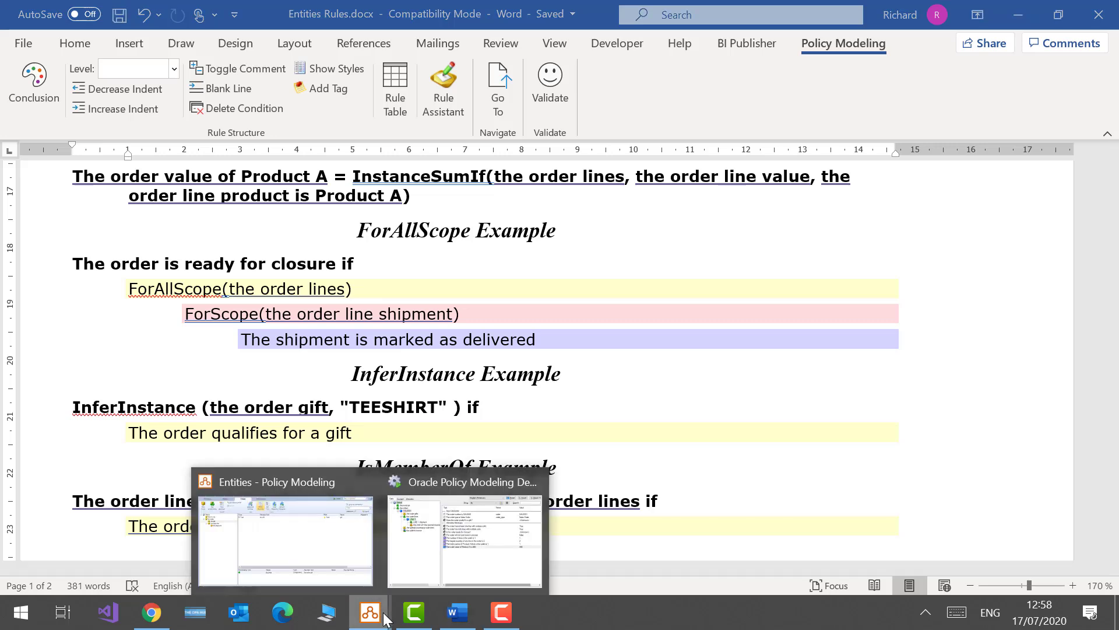
left_click(328, 548)
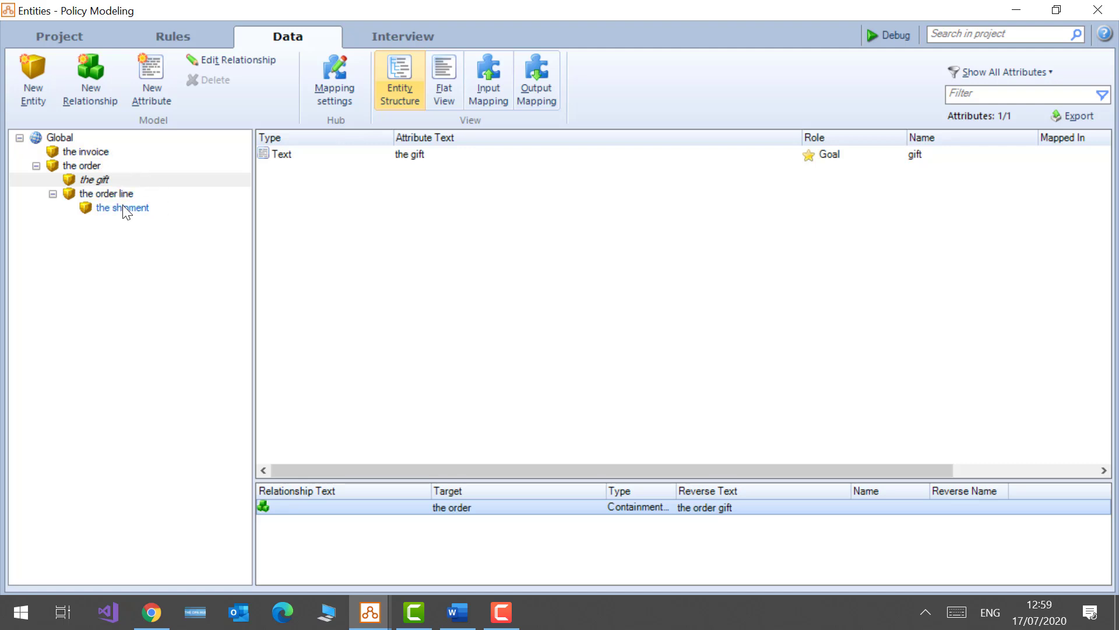
left_click(100, 181)
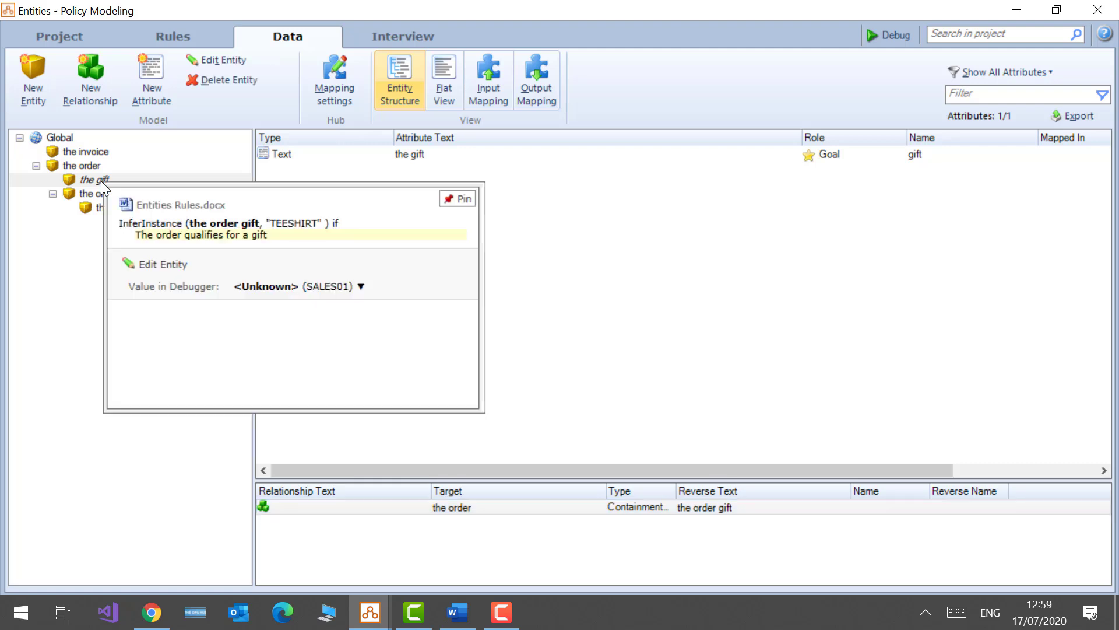
left_click(204, 233)
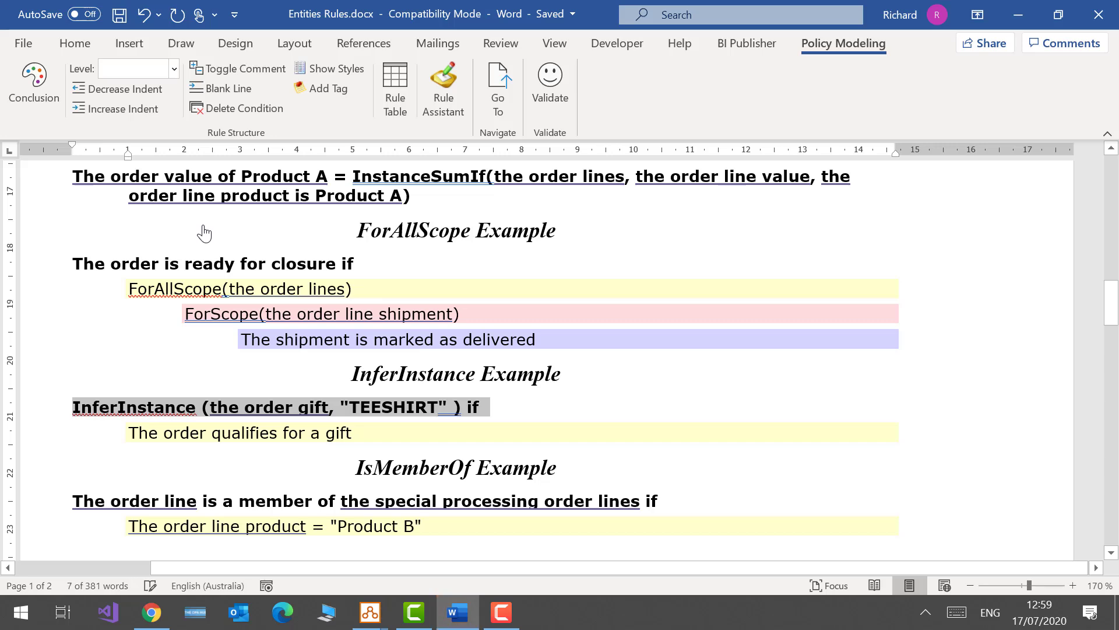
Step: Review the InferInstance rule's relationship, its condition "The order qualifies for a gift", and the instance name "TEESHIRT"
scroll(635, 303, "down", 2)
left_click(303, 296)
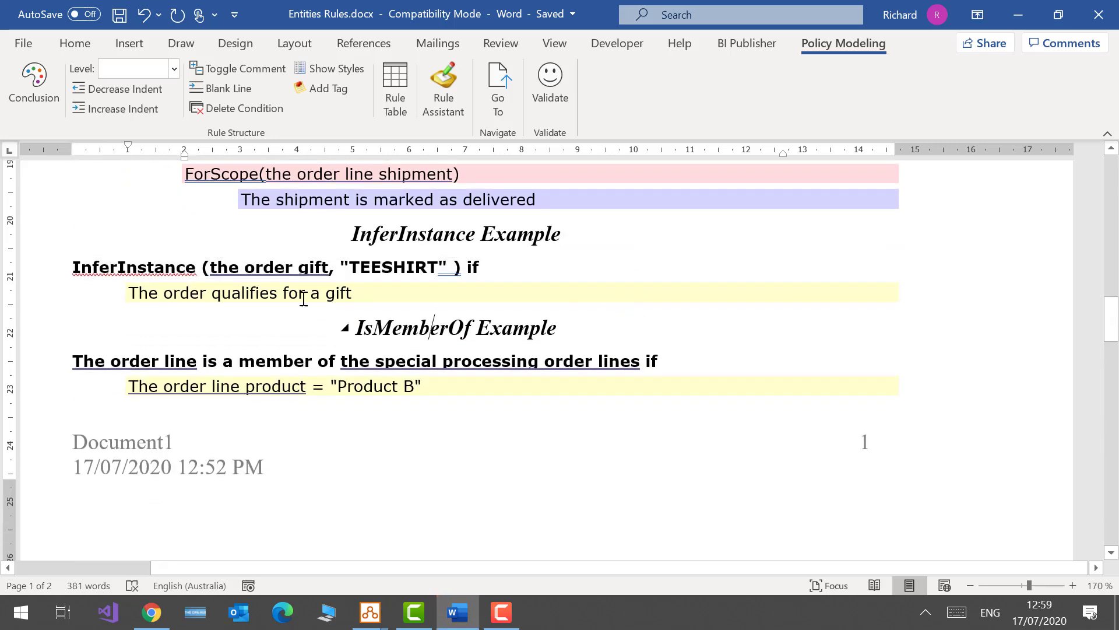
left_click(275, 268)
left_click_drag(356, 293, 140, 292)
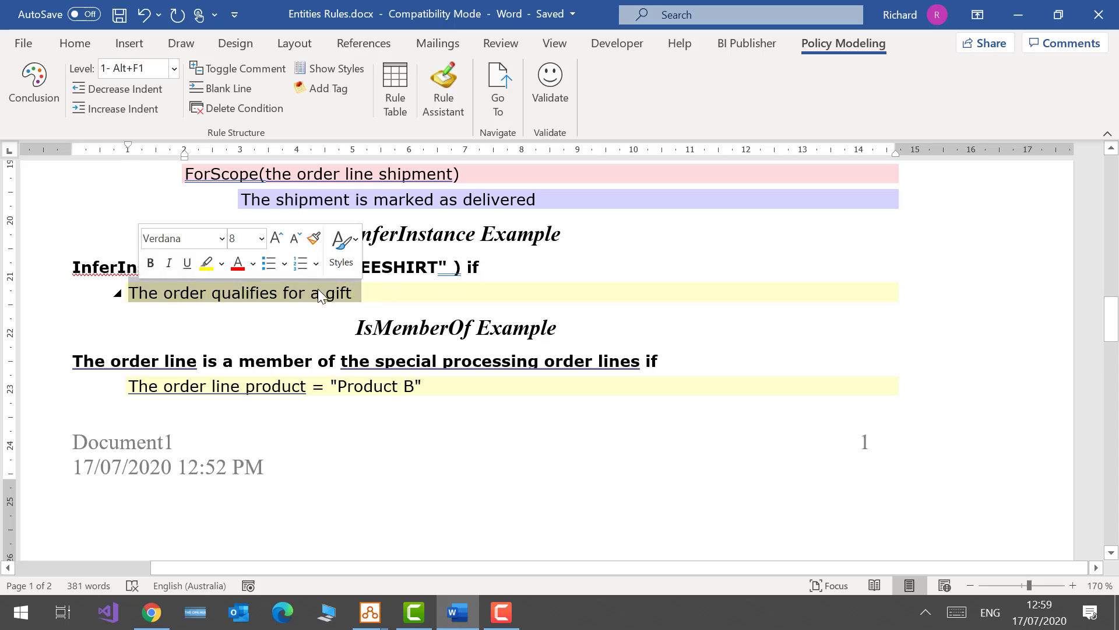
left_click(391, 301)
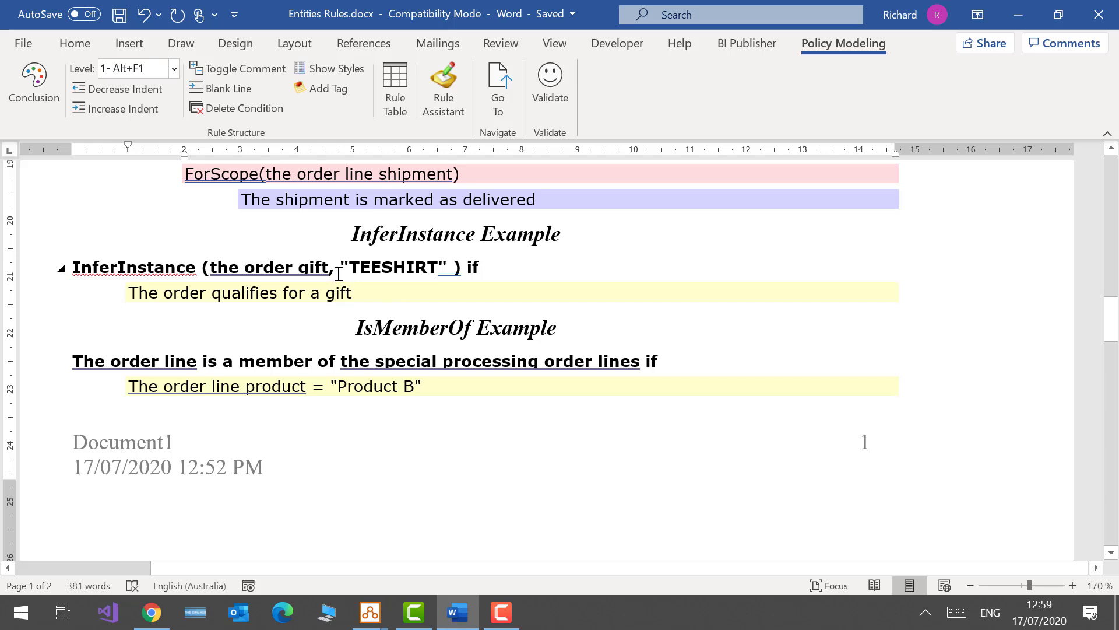
left_click_drag(349, 267, 439, 269)
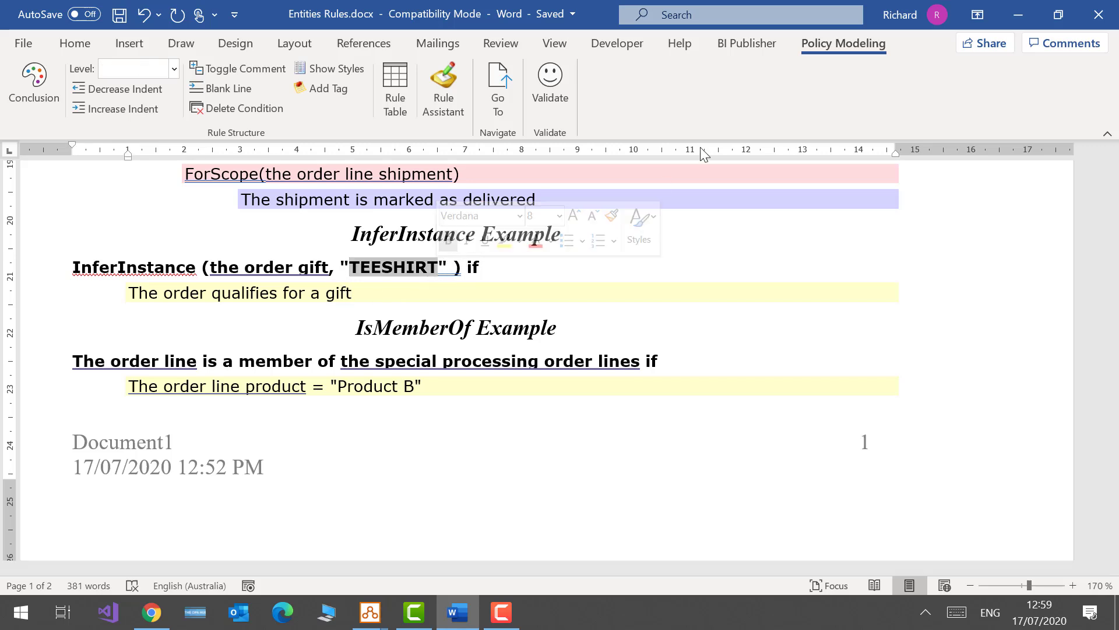
Step: Switch to the Oracle Policy Modeling Debugger and inspect the attributes of LINE 1 in order SALES01
mouse_move(378, 620)
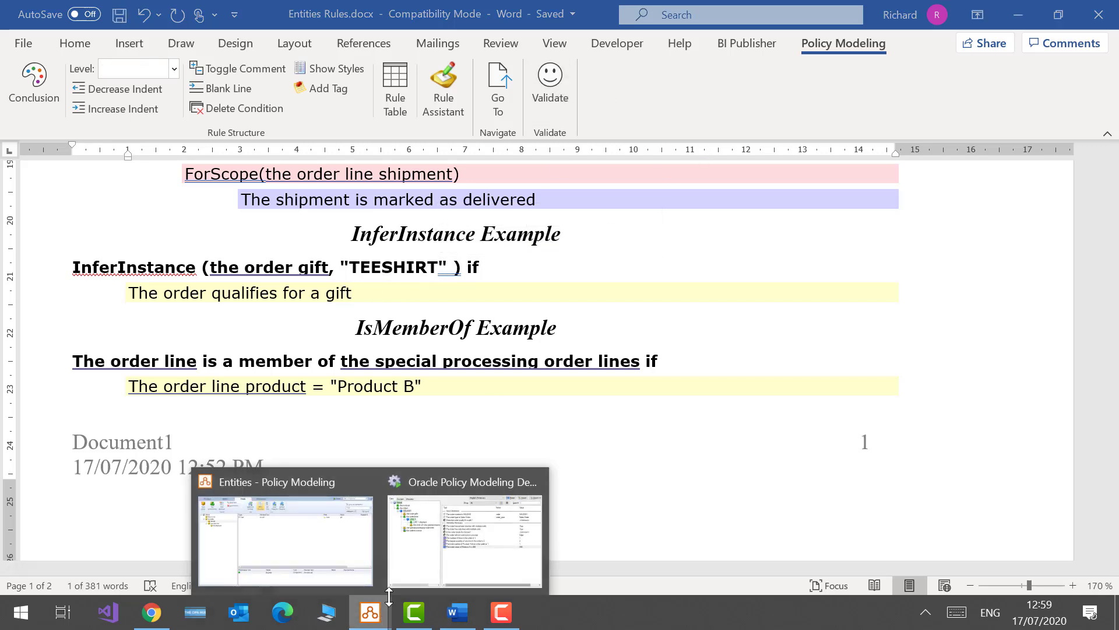
left_click(433, 499)
left_click(440, 107)
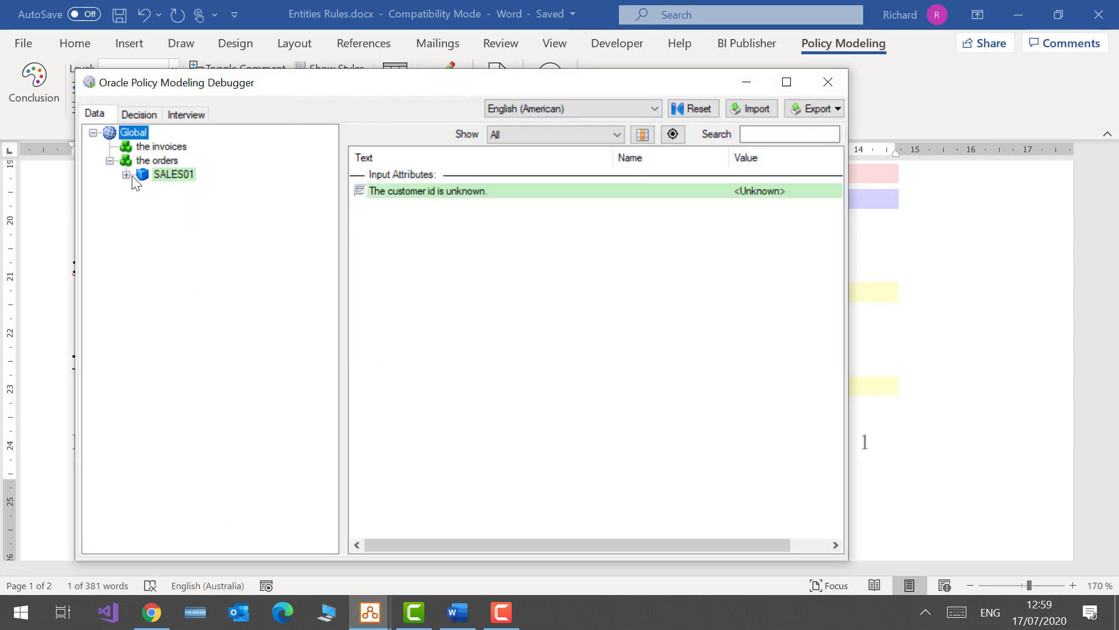
left_click(127, 174)
left_click(143, 203)
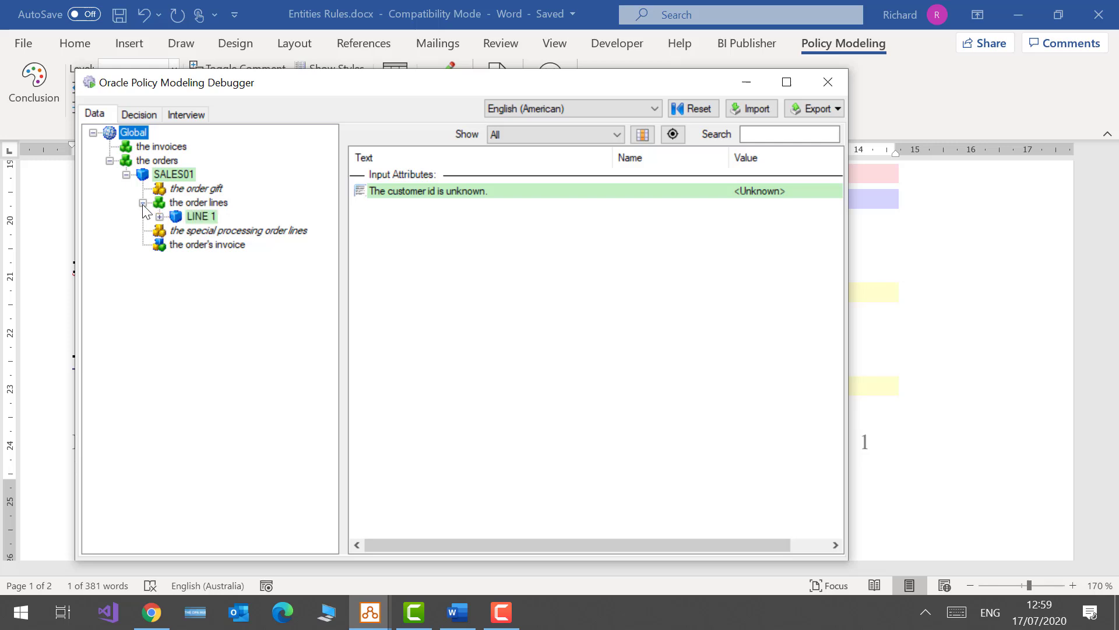
left_click(203, 217)
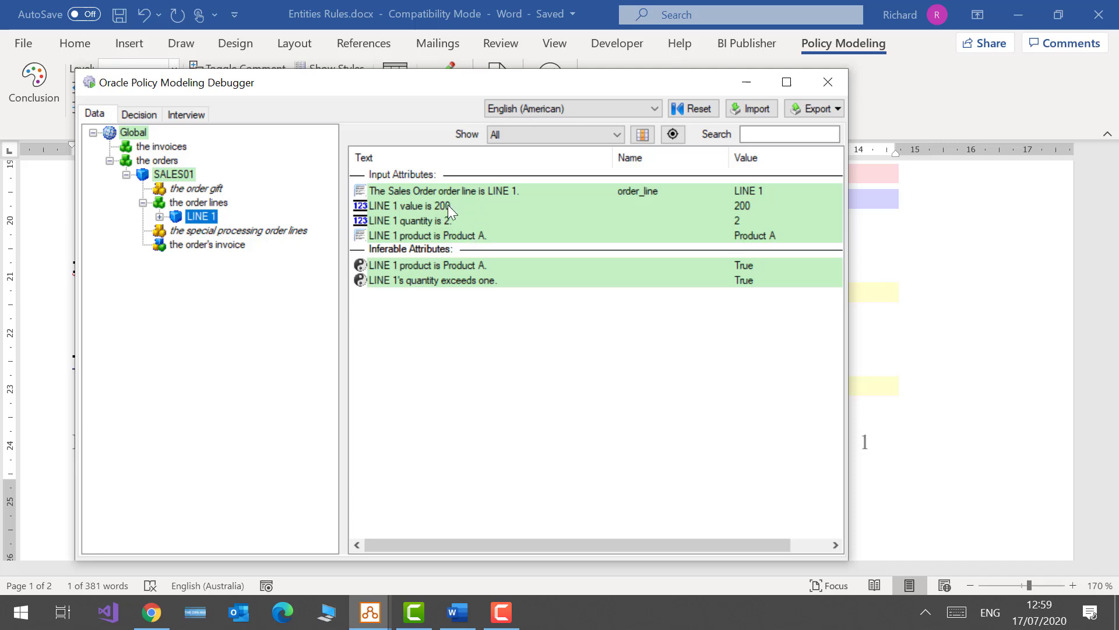
Step: Examine the decision for SALES01's order gift and the rule usage of its gift qualification attribute, and return to the debugger data
left_click(178, 190)
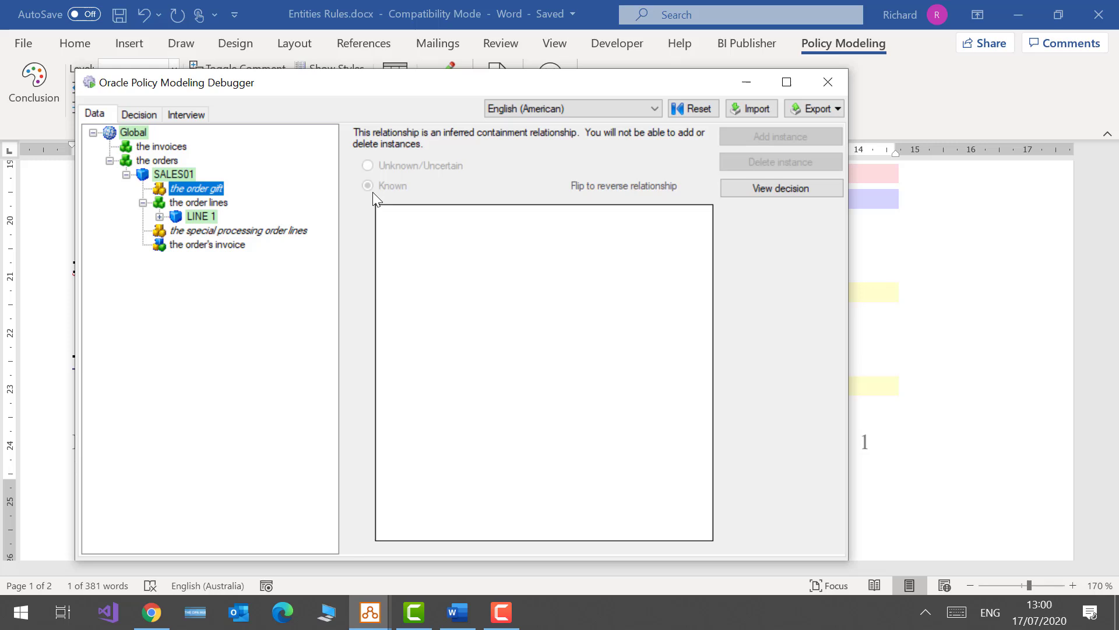
left_click(794, 190)
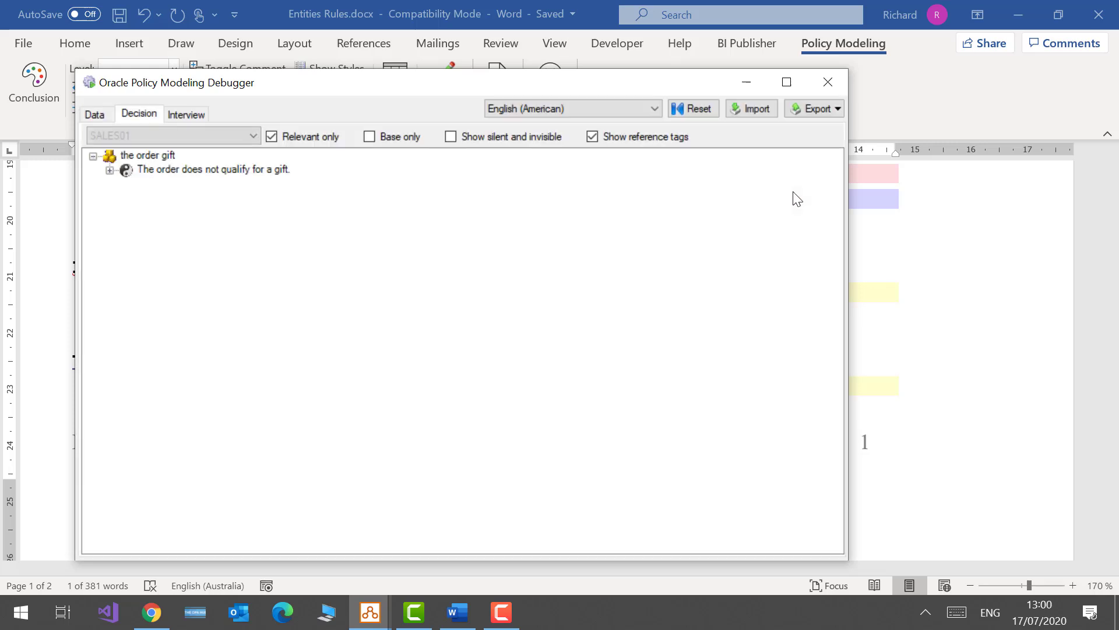
left_click(110, 170)
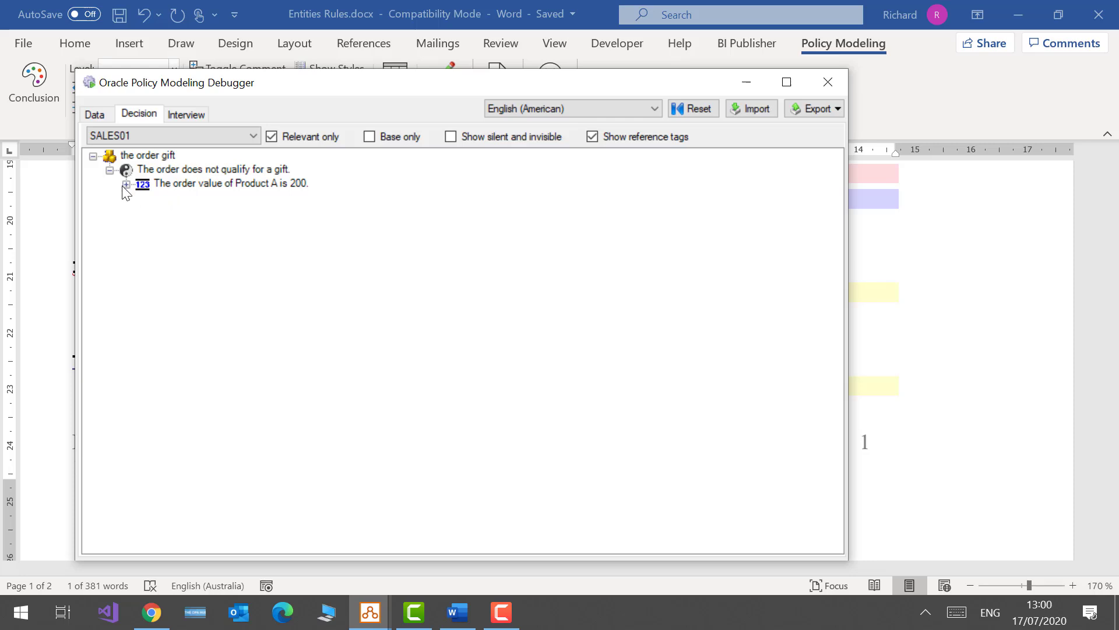
left_click(126, 184)
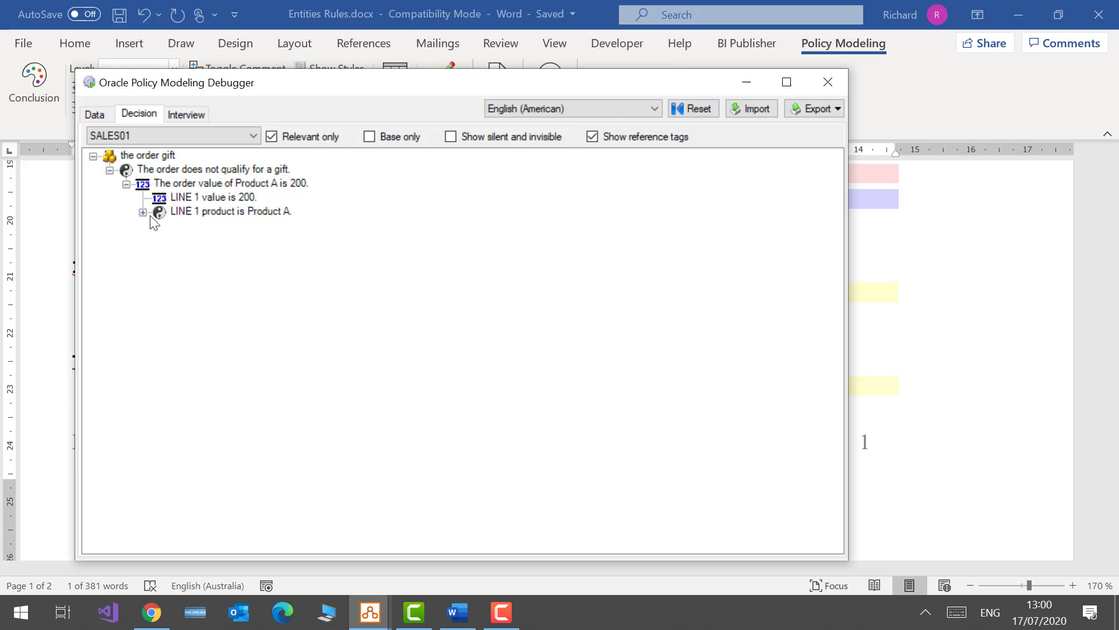
left_click(247, 172)
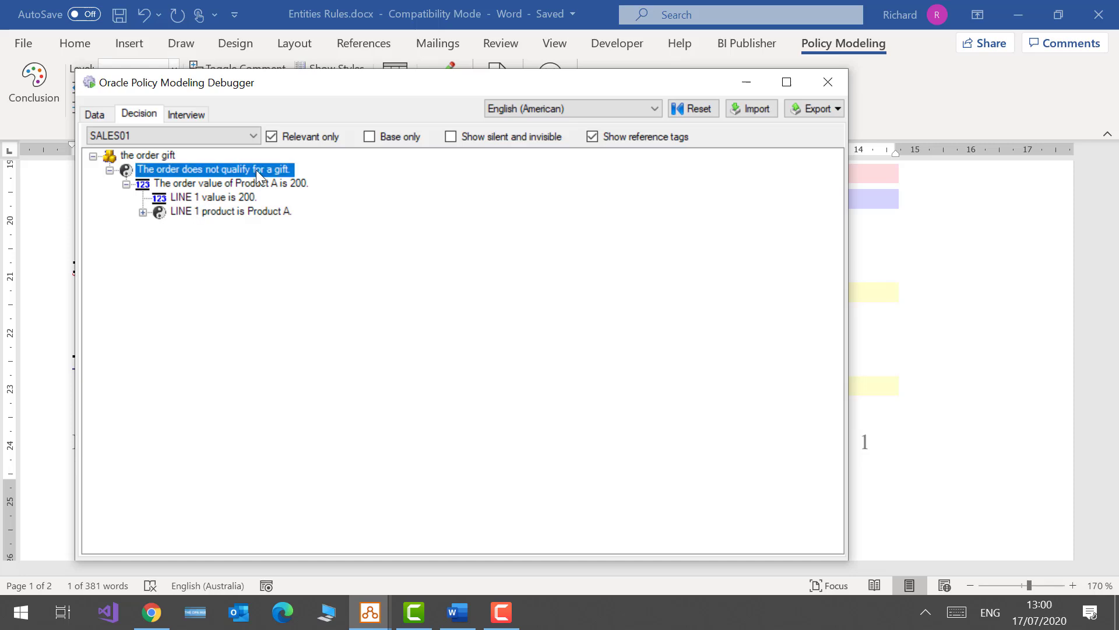
right_click(257, 171)
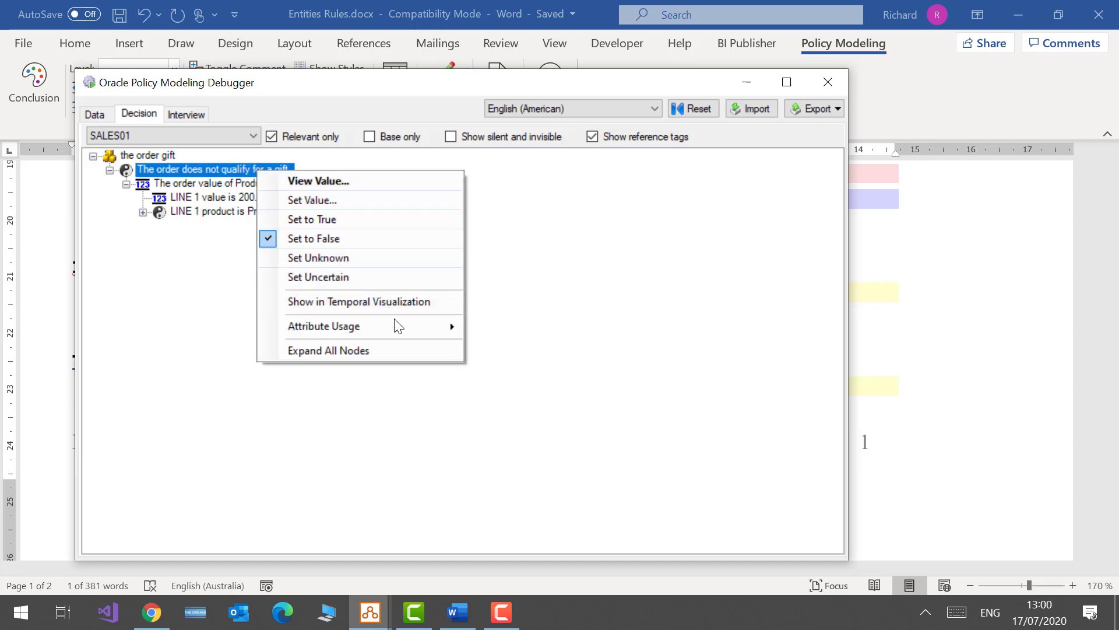
mouse_move(398, 328)
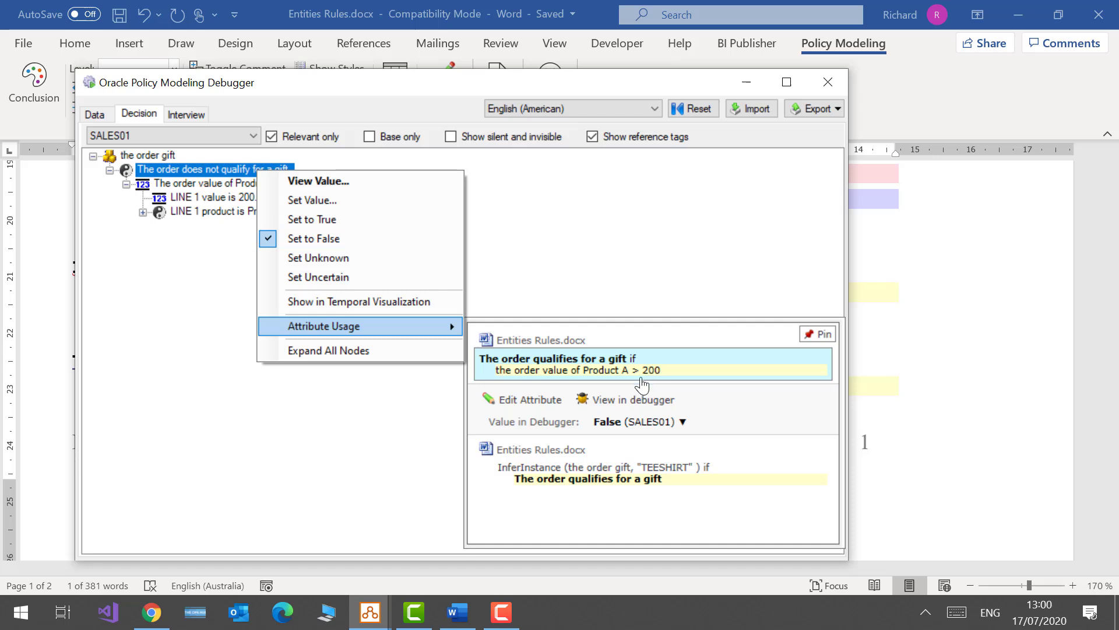
left_click(107, 113)
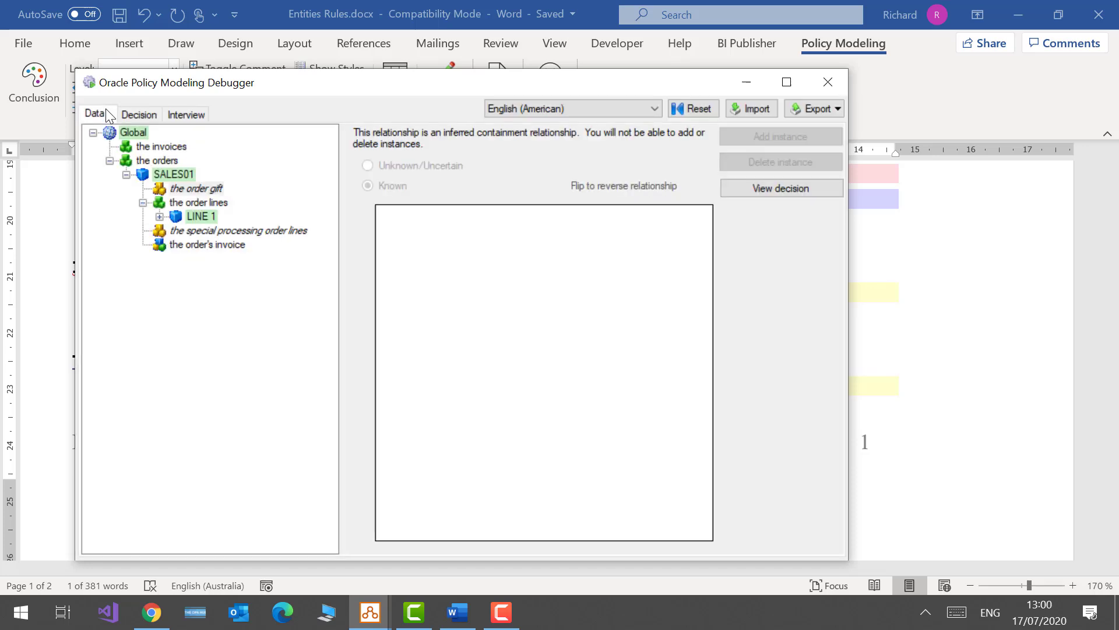
Step: Add a second order line to order SALES01 and identify it as LINE 2
left_click(198, 202)
left_click(798, 143)
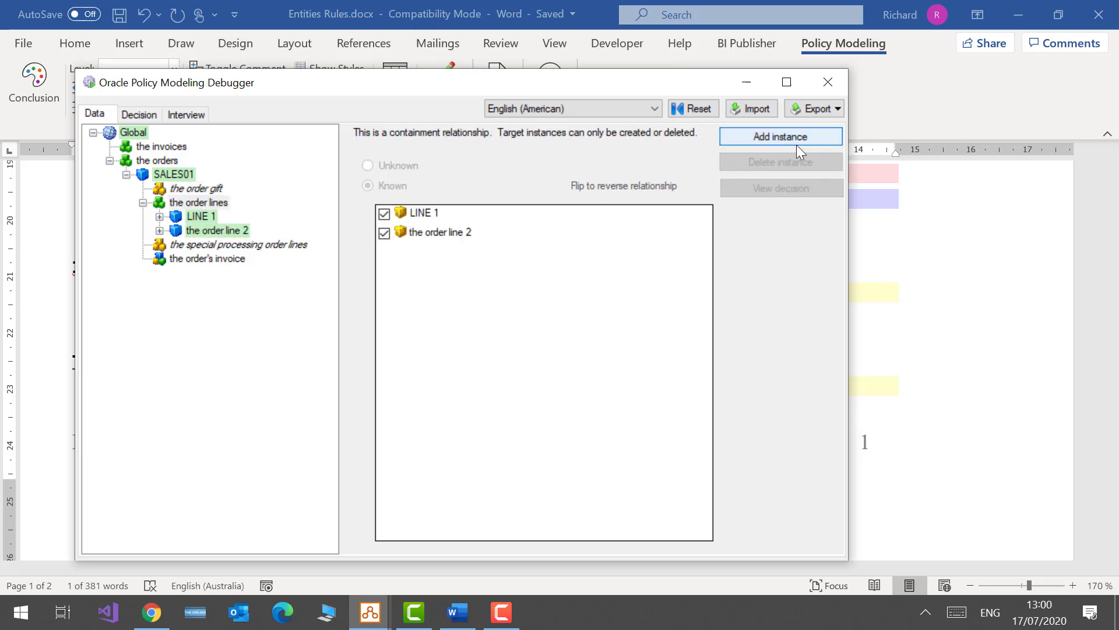
left_click(159, 230)
left_click(227, 236)
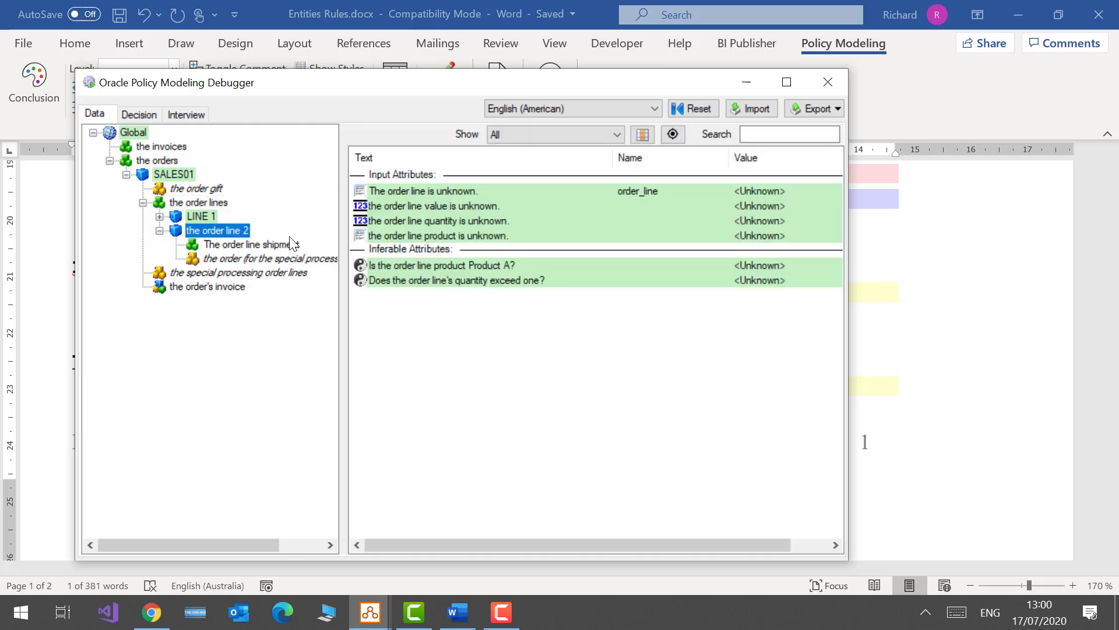
double_click(437, 186)
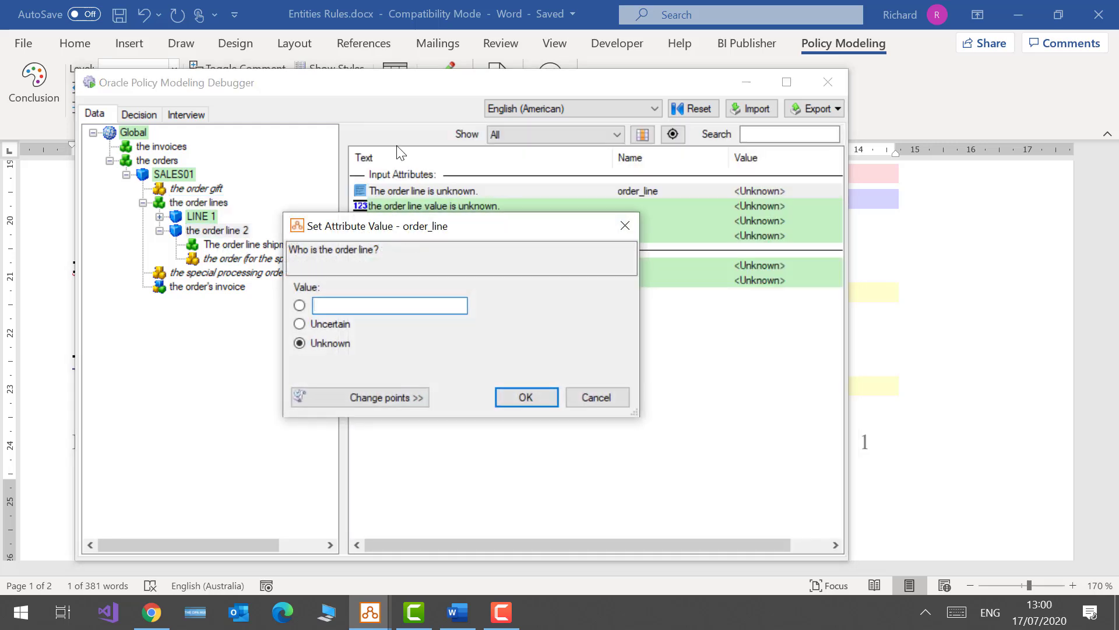
type("LINE 2")
key("Return")
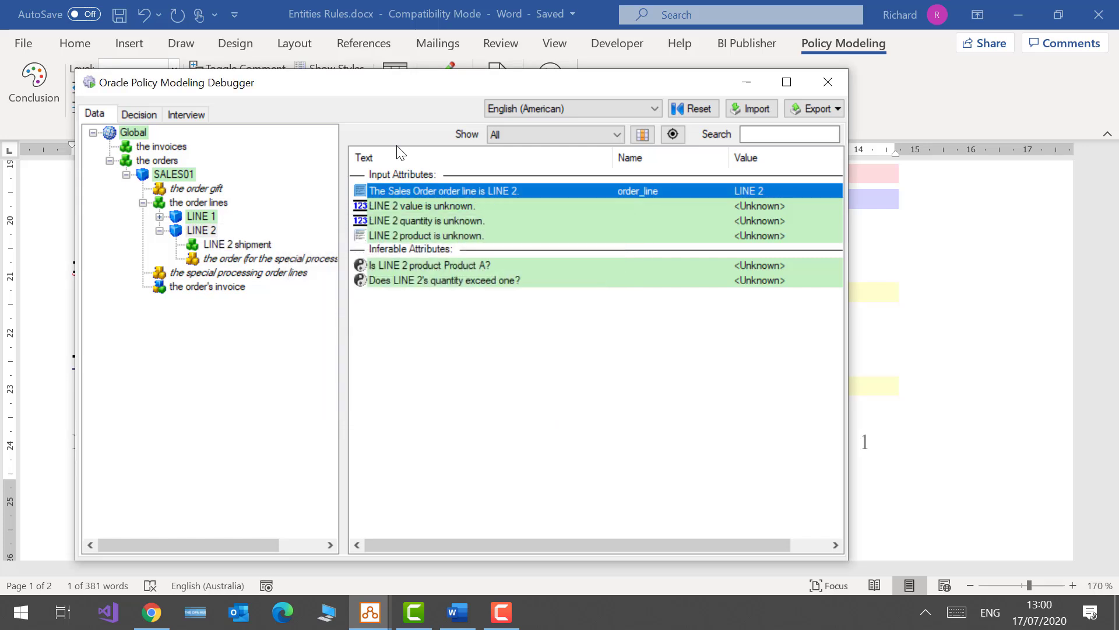
Step: Set LINE 2's value to 250, its quantity to 3 and its product to Product A
key("Down")
key("Return")
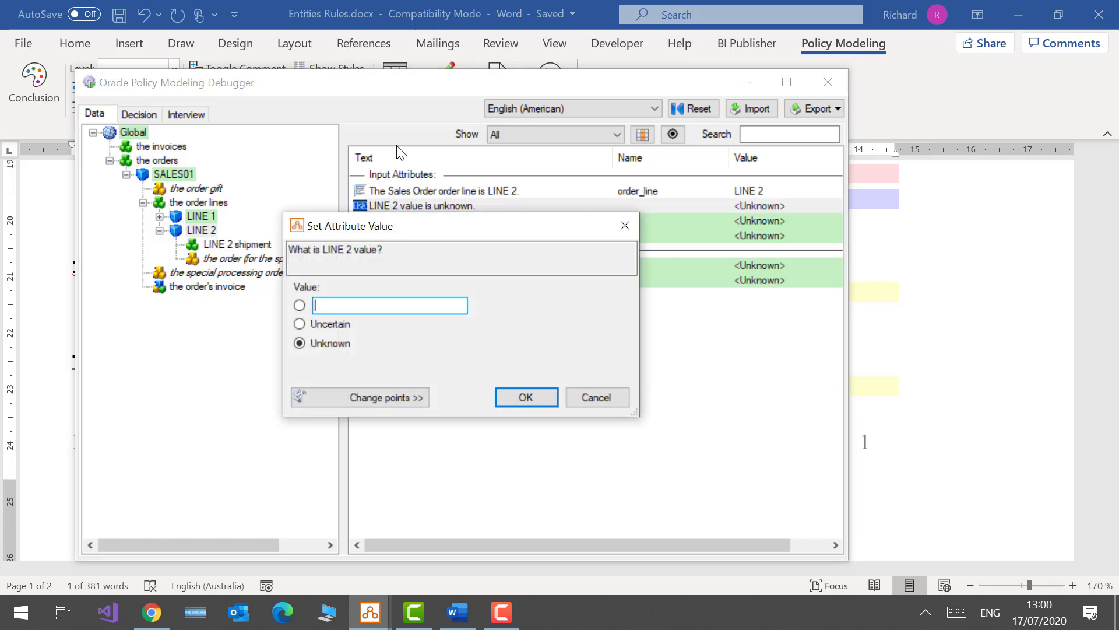
type("250")
key("Return")
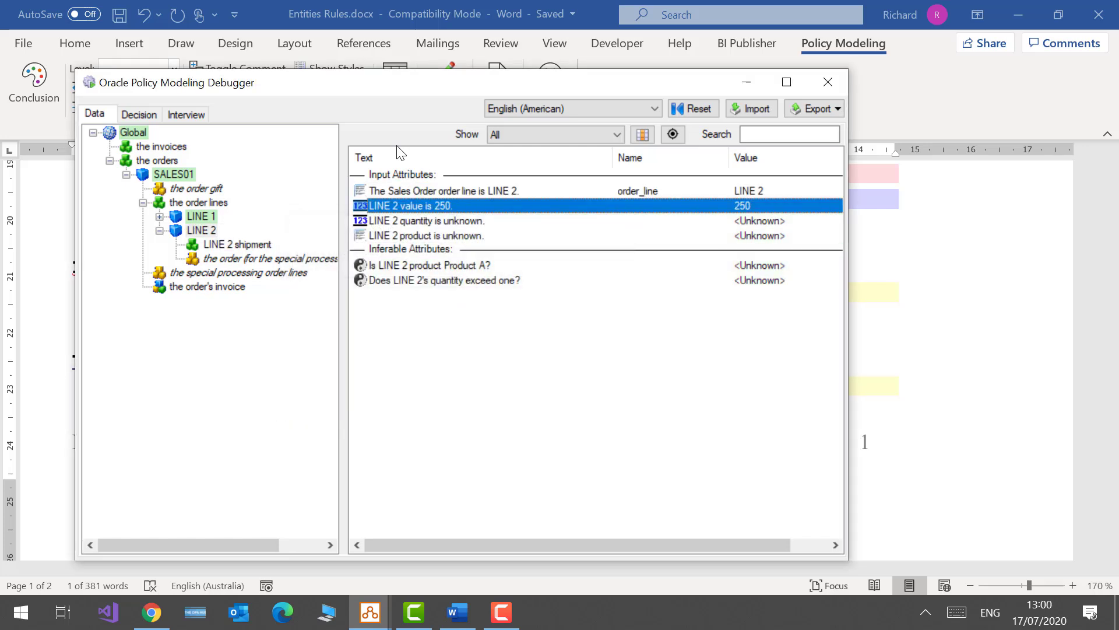
key("Down")
key("Return")
type("3")
key("Return")
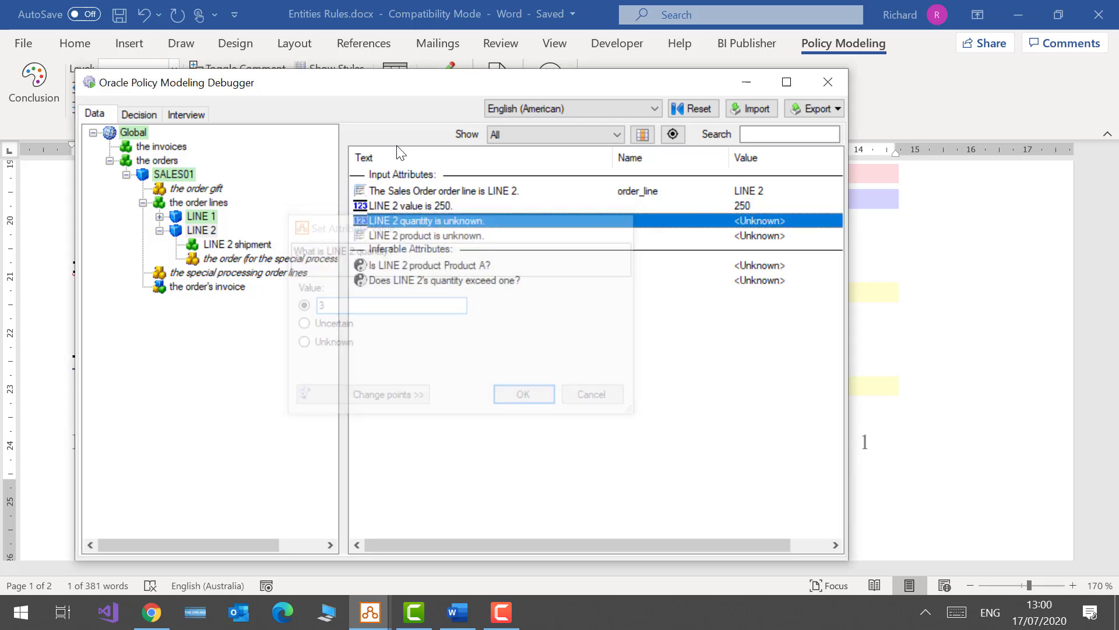
key("Down")
key("Return")
key("Down")
key("Return")
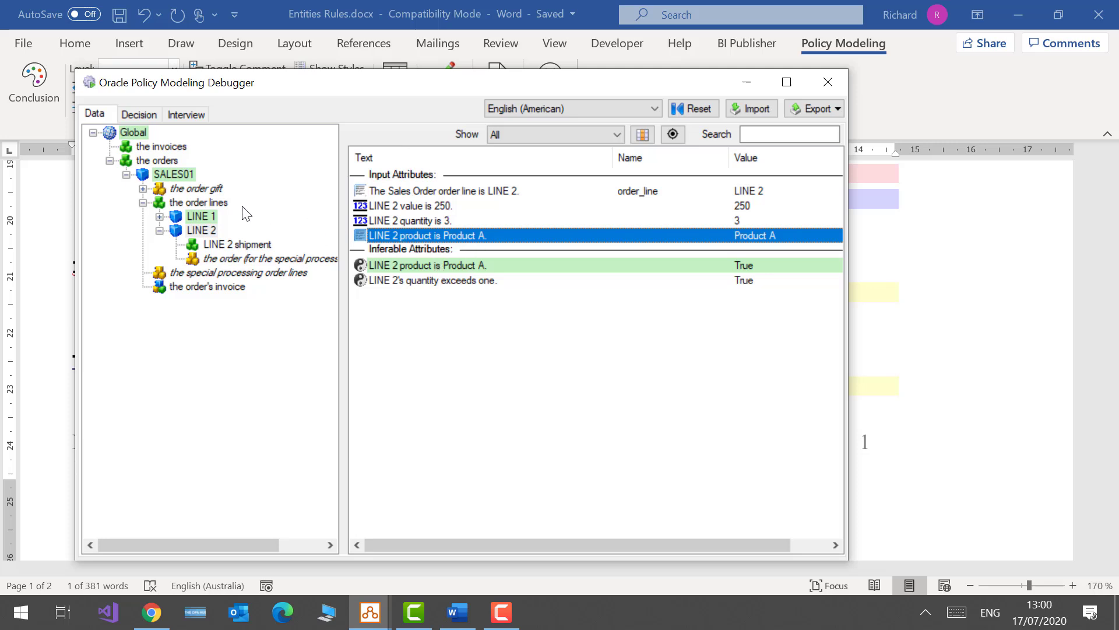
Step: Inspect SALES01's inferred attributes and the gift instance inferred under the order gift
left_click(180, 177)
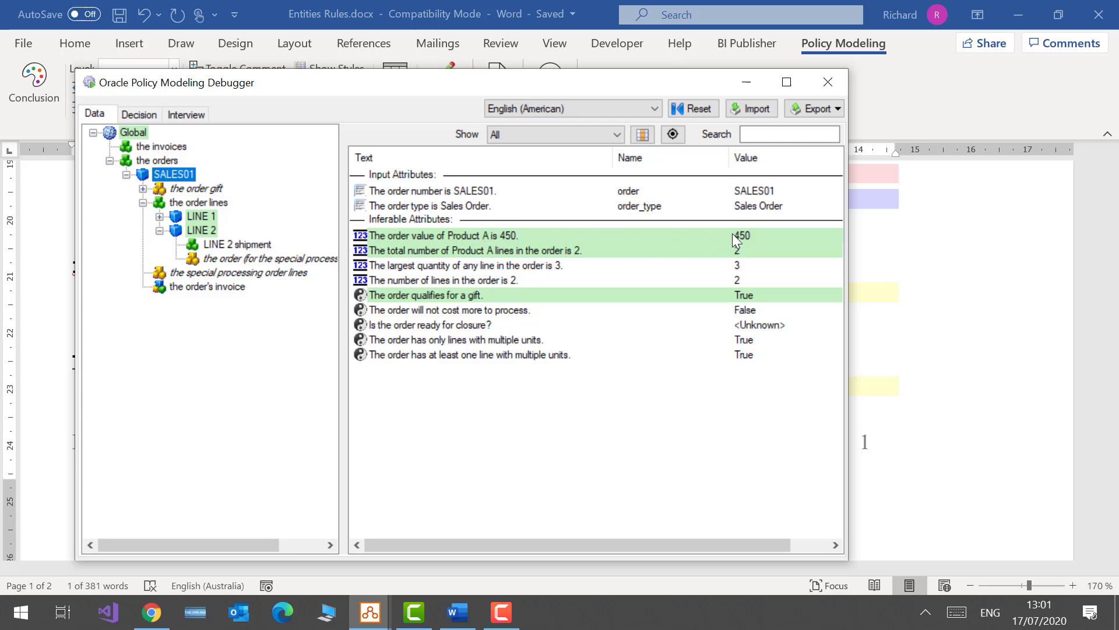
left_click(142, 188)
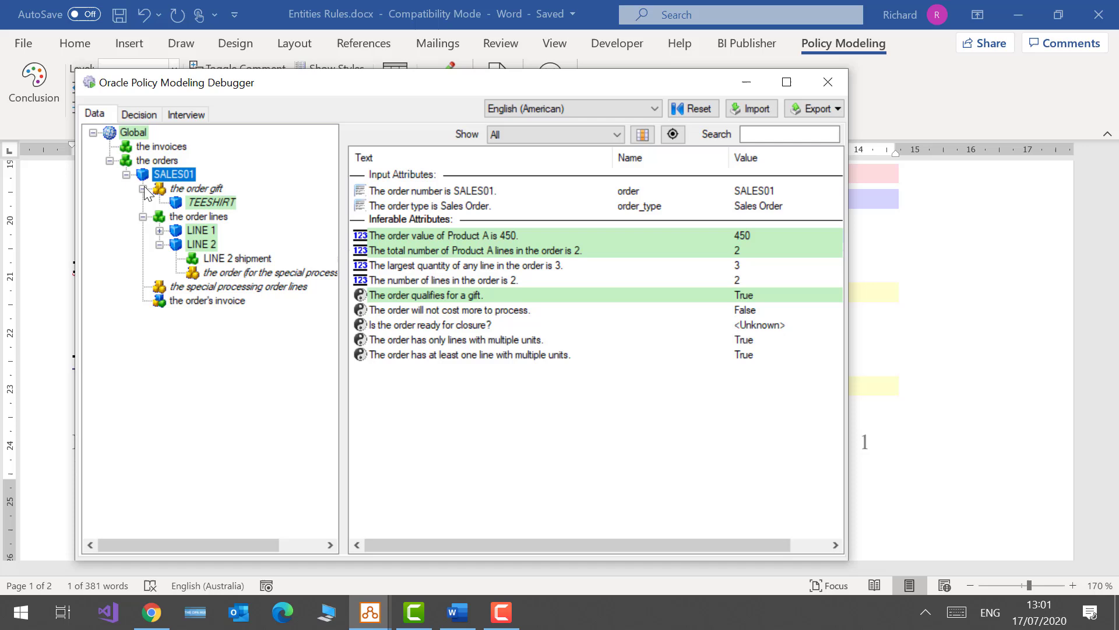
left_click(211, 203)
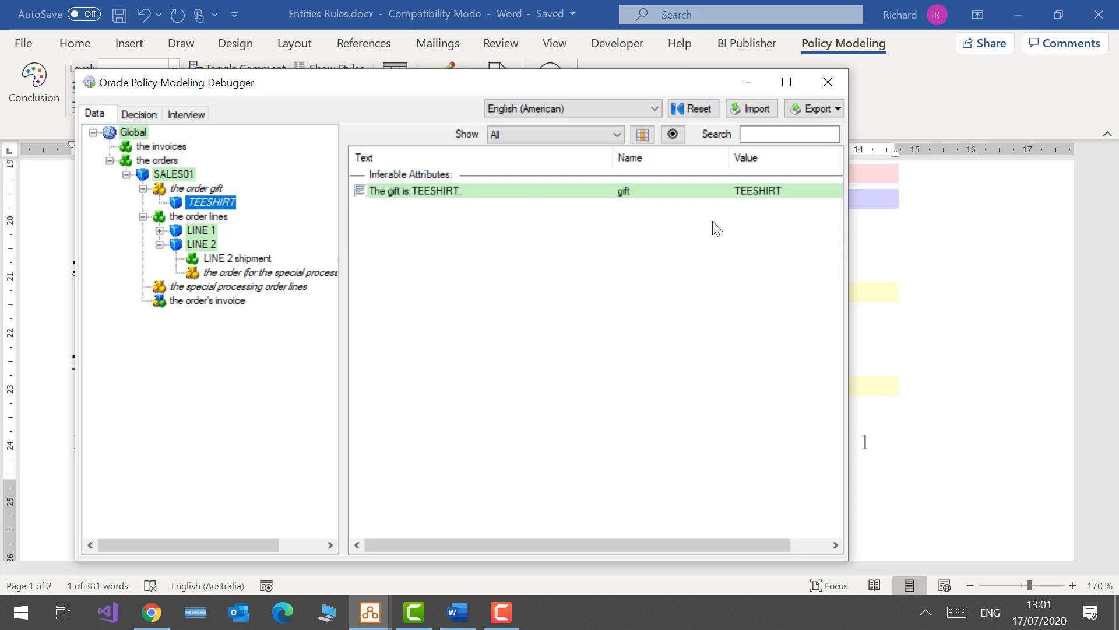
Step: Return to Entities Rules.docx and review the InferInstance rule's condition and its "TEESHIRT" instance name
left_click(970, 249)
left_click(353, 293)
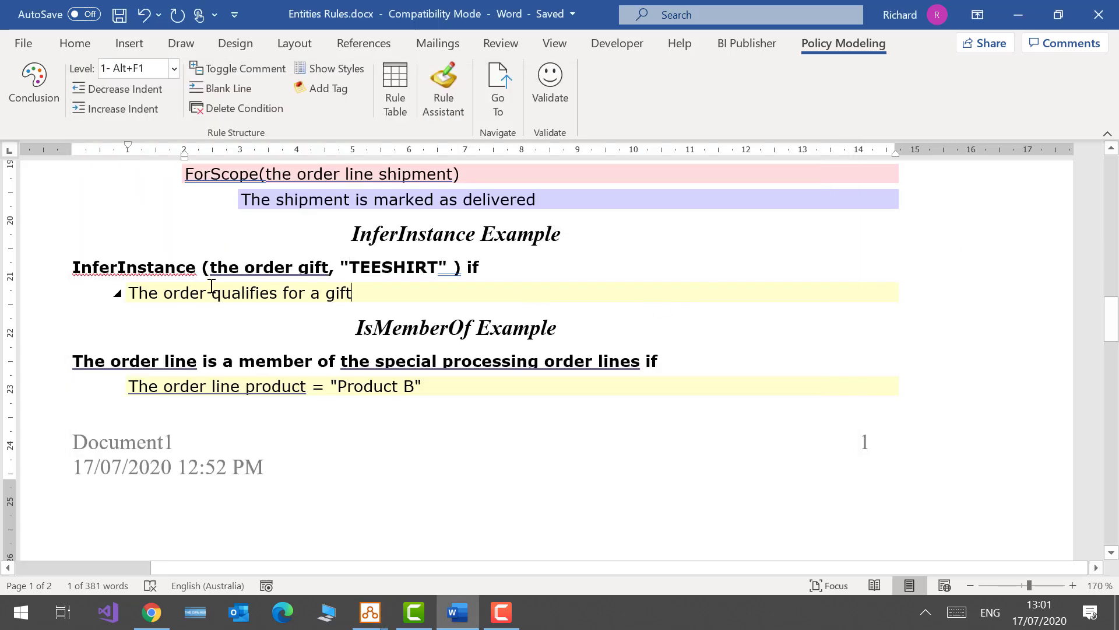
left_click(341, 267)
double_click(396, 268)
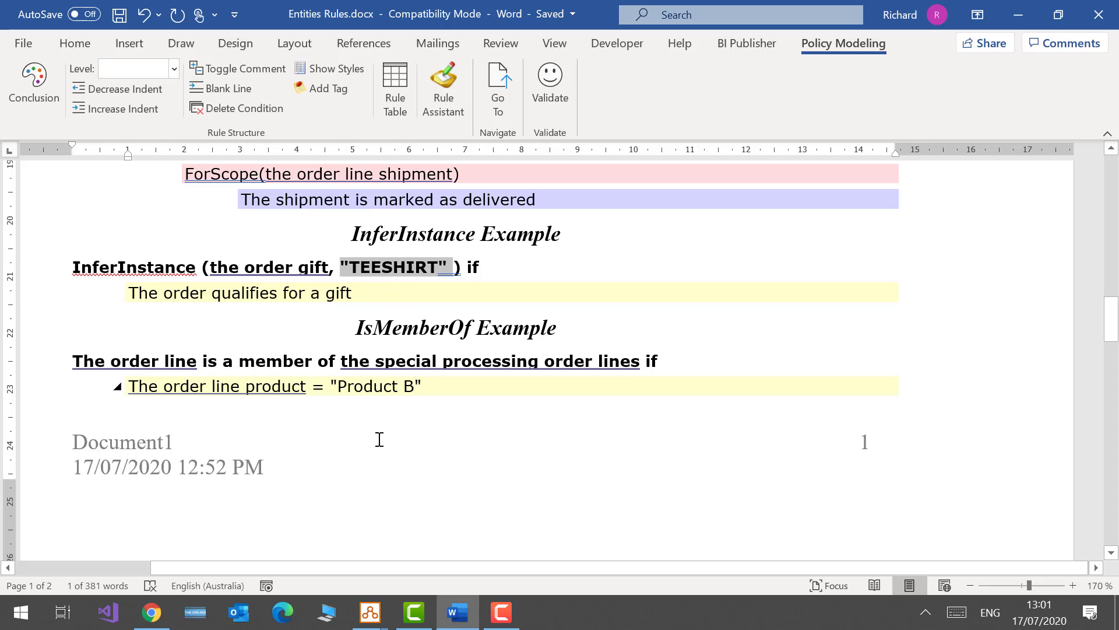
Step: Switch to Policy Modeling and try adding a new entity directly under Global, deleting it each time
mouse_move(370, 612)
left_click(327, 573)
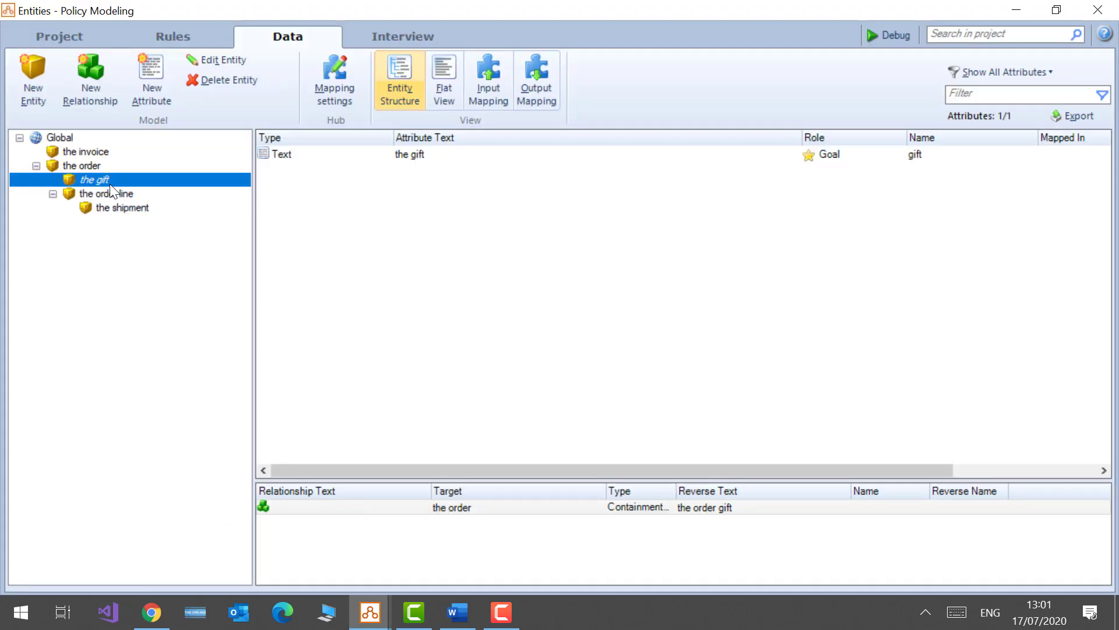
left_click(59, 138)
left_click(31, 67)
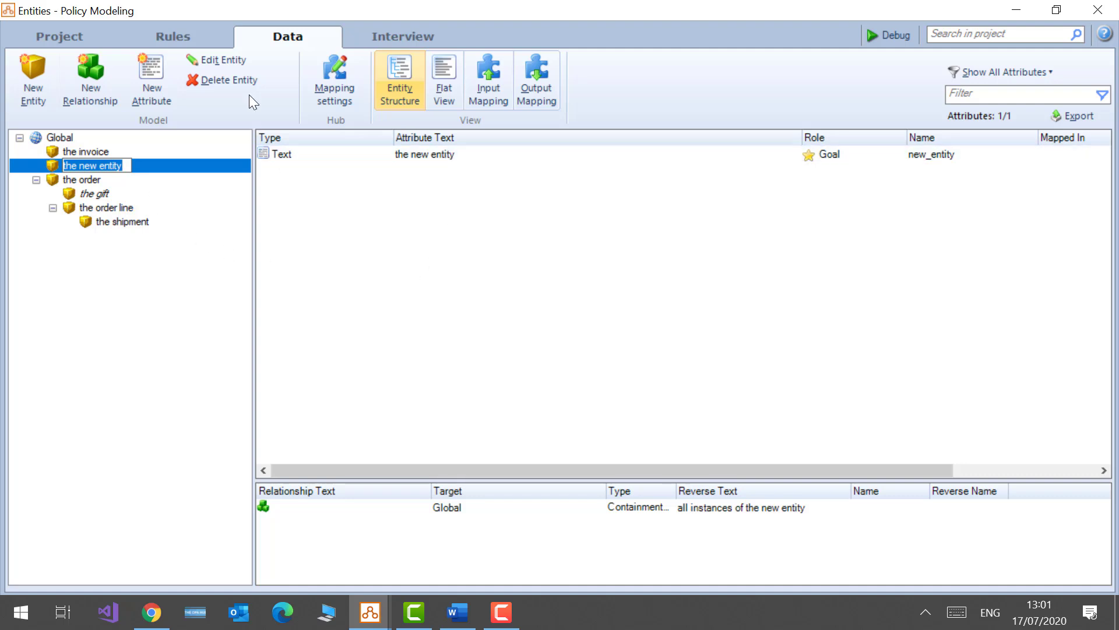
left_click(231, 76)
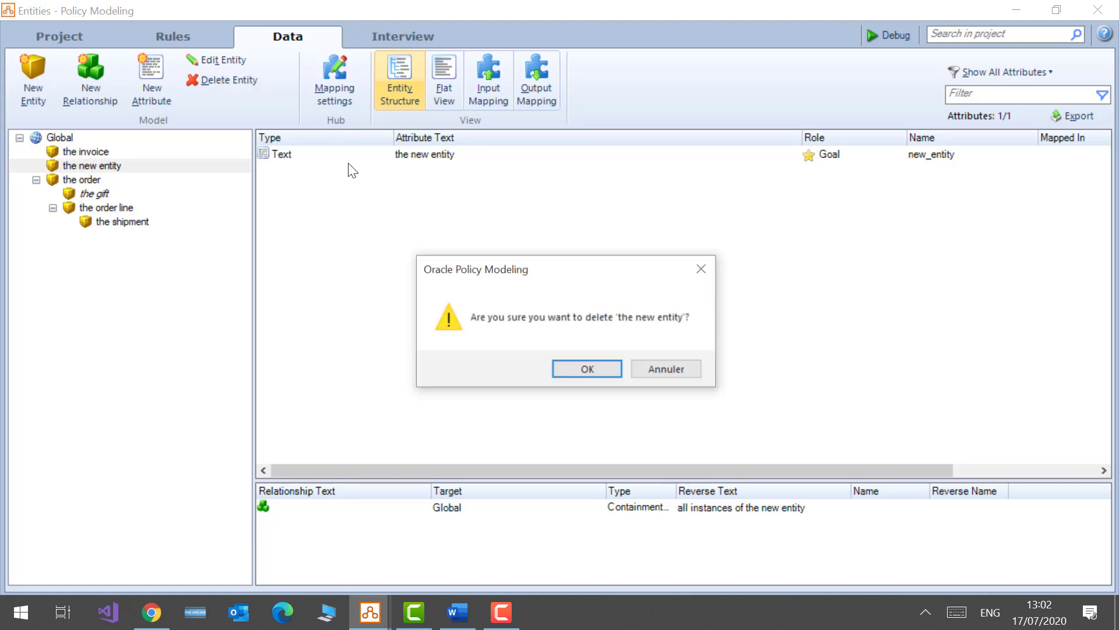
left_click(589, 367)
left_click(99, 179)
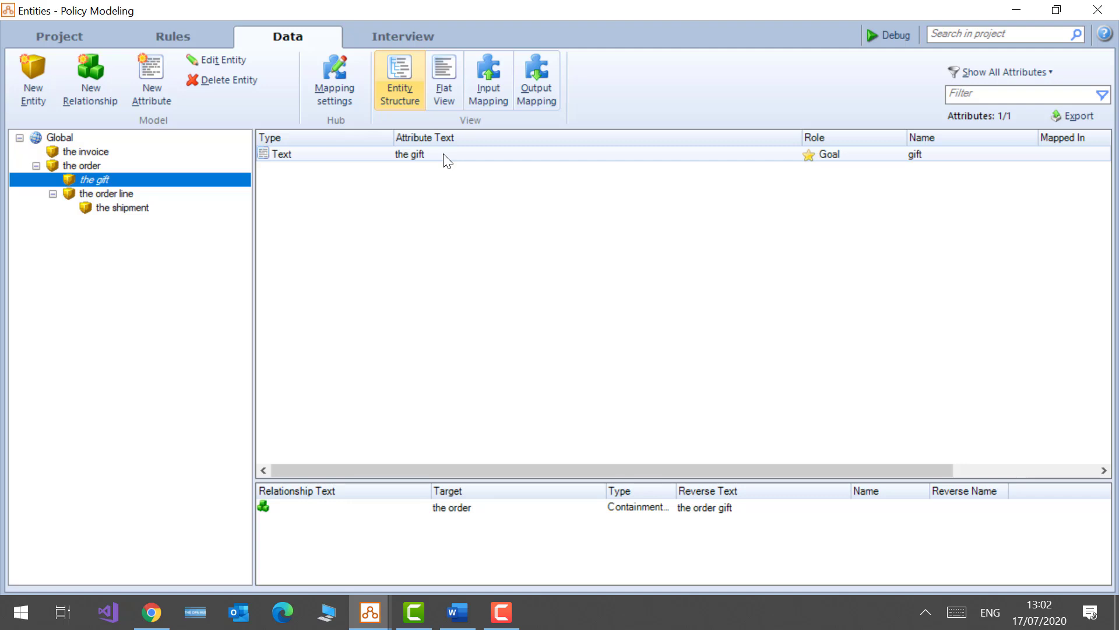
left_click(61, 138)
left_click(21, 74)
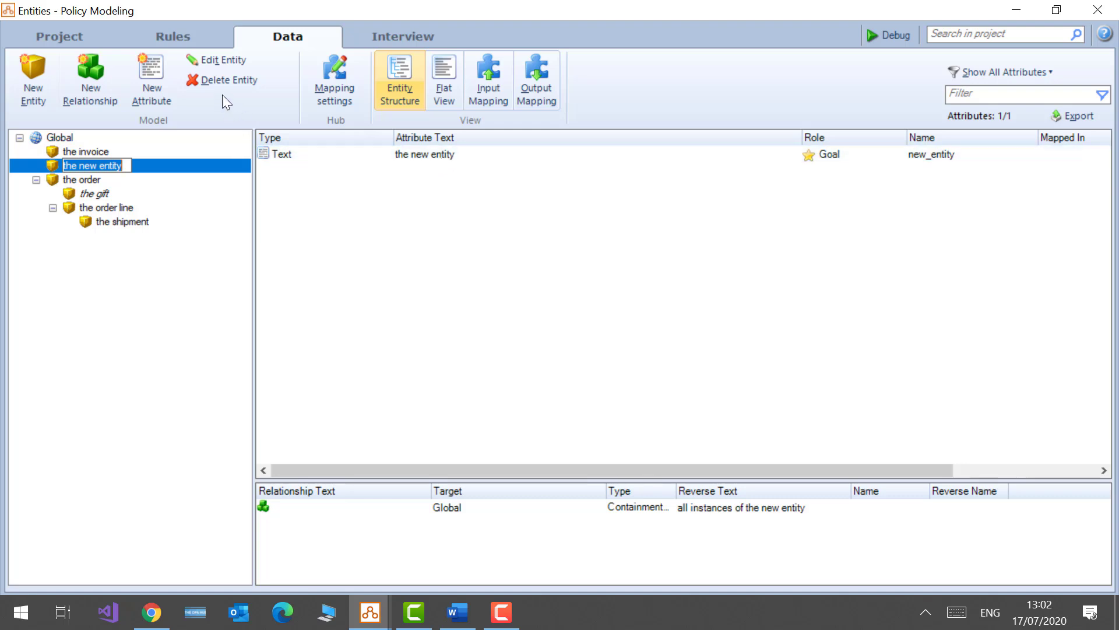
left_click(219, 78)
left_click(583, 369)
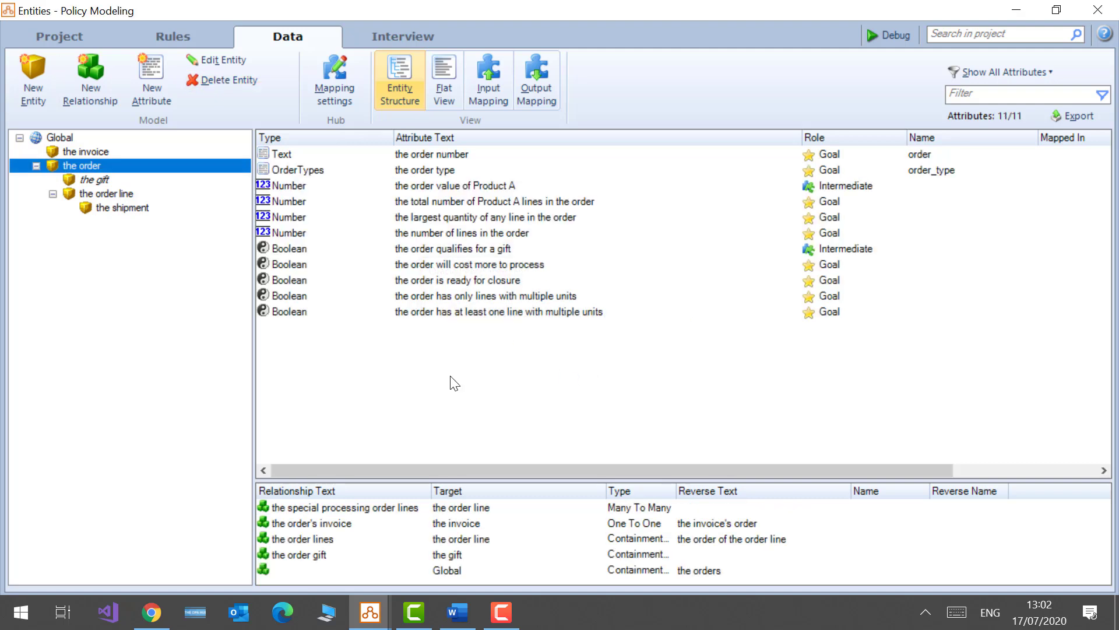
Step: Review the gift entity's containing entity and identifying attribute in its entity settings
left_click(100, 180)
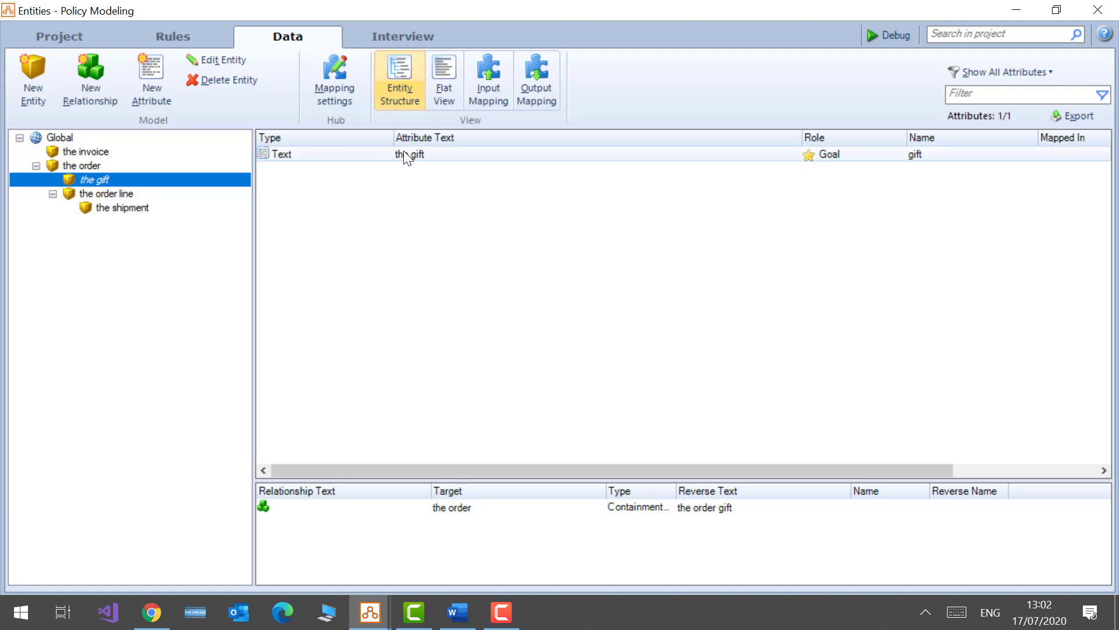
left_click(222, 62)
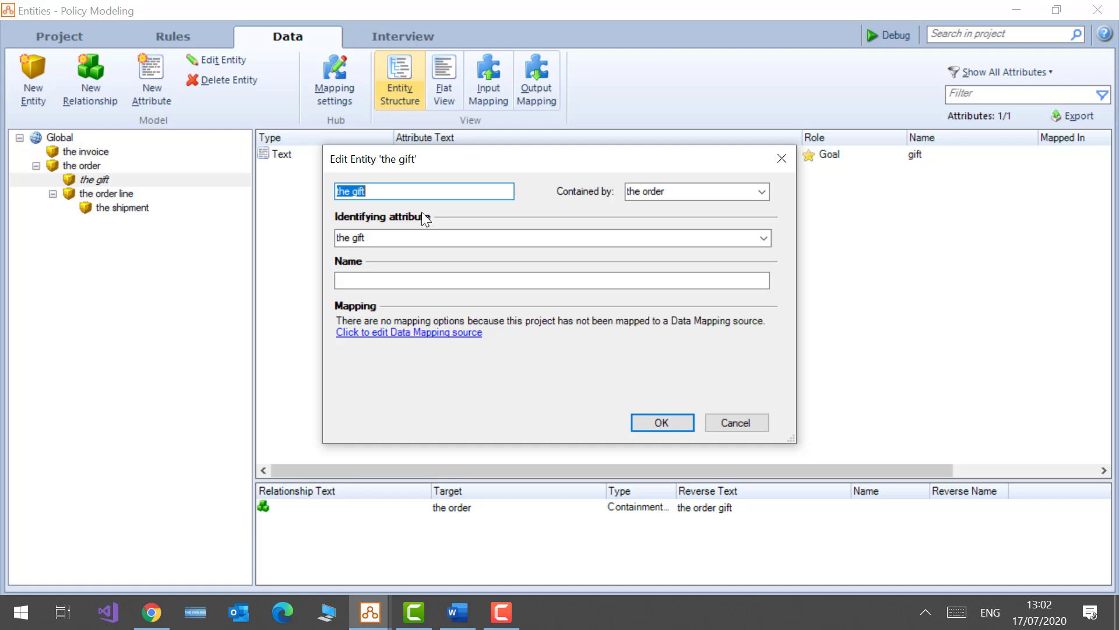
left_click(666, 427)
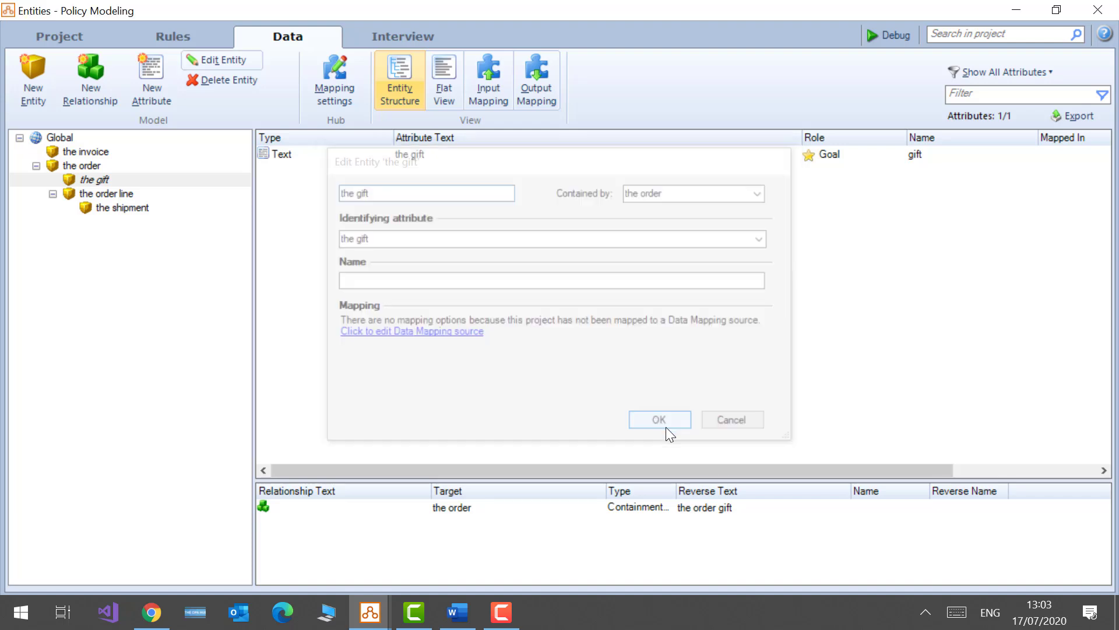
Step: Switch to Entities Rules.docx and replace "TEESHIRT" in the InferInstance rule with the attribute the dynamic identifier
left_click(457, 611)
left_click(392, 269)
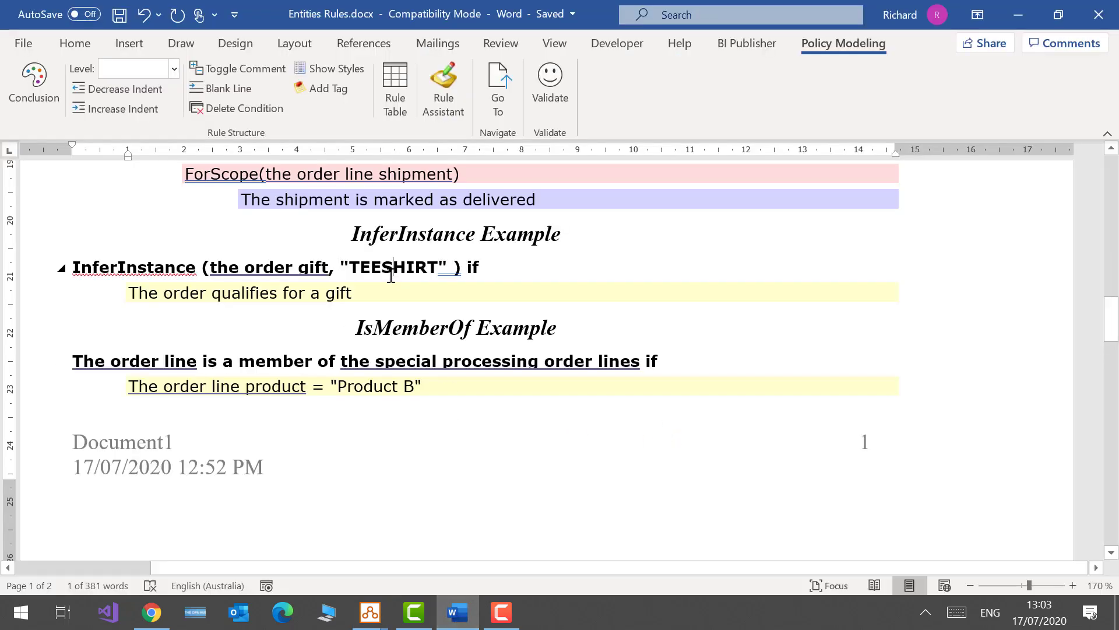
mouse_move(345, 266)
left_mouse_down()
mouse_move(449, 263)
mouse_move(341, 263)
left_mouse_up()
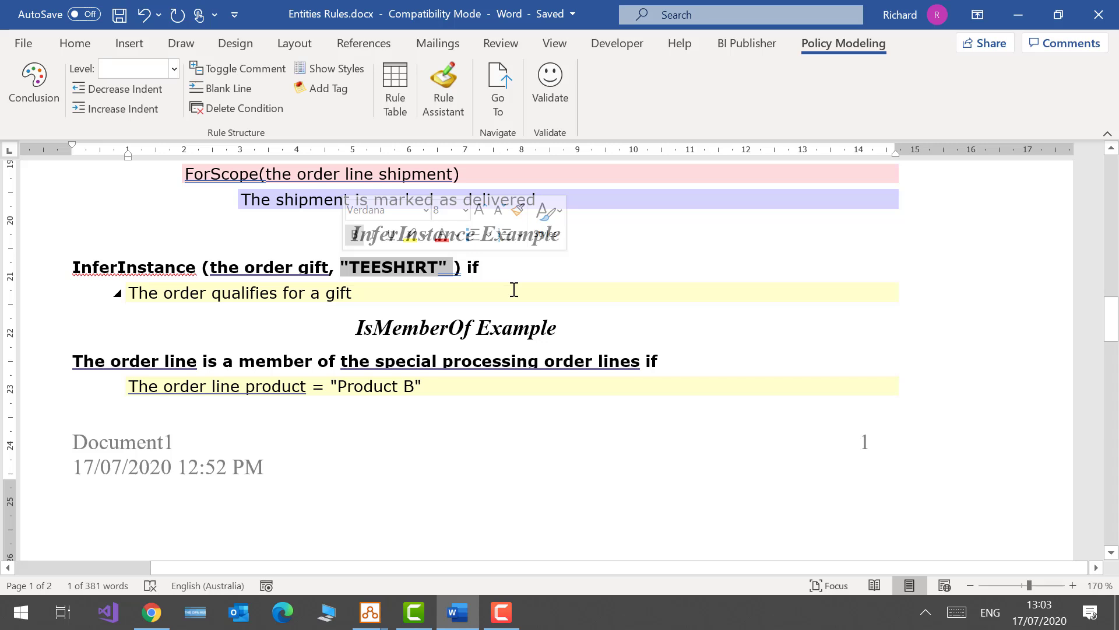
type("the dyn")
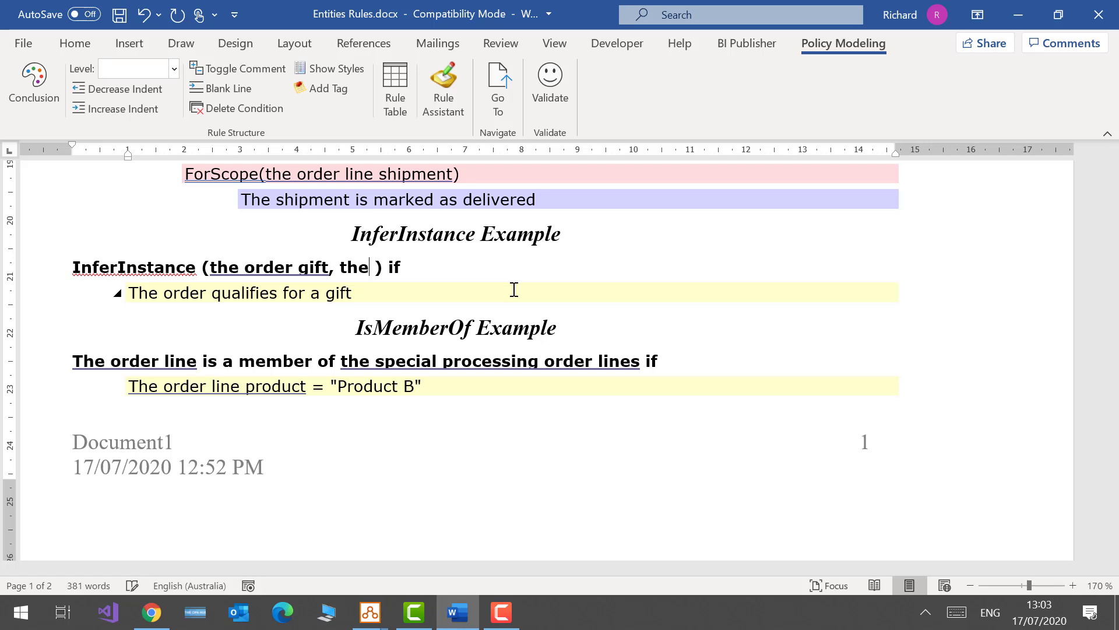
type("amic identifier")
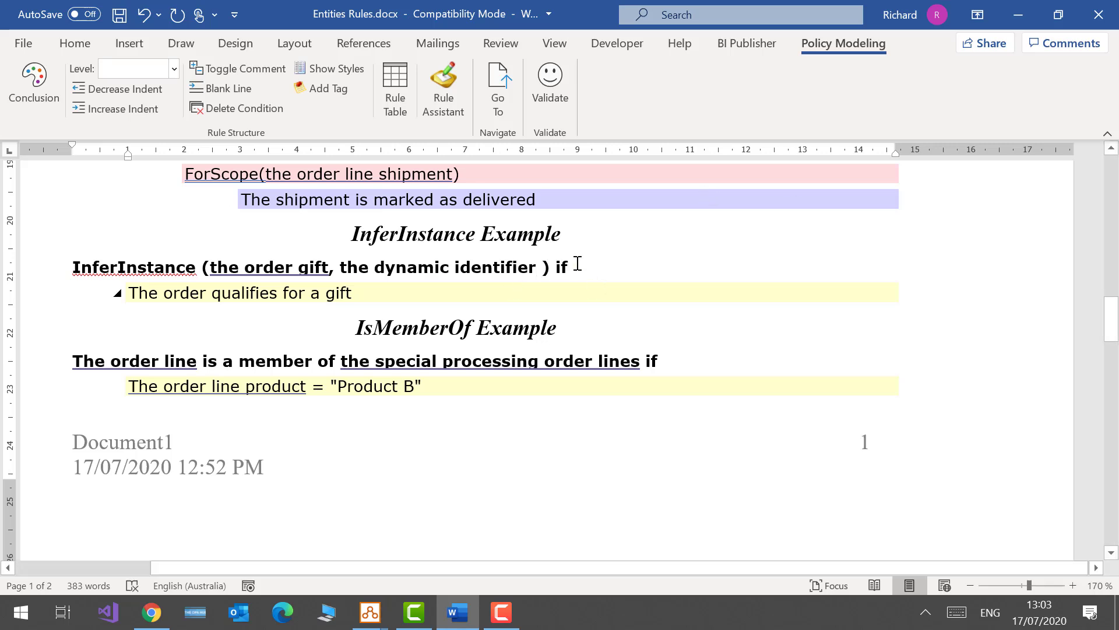
Step: Copy the dynamic identifier from the InferInstance rule into new blank lines above the rule "The order qualifies for a gift if"
left_click_drag(541, 268, 344, 267)
key("ctrl+c")
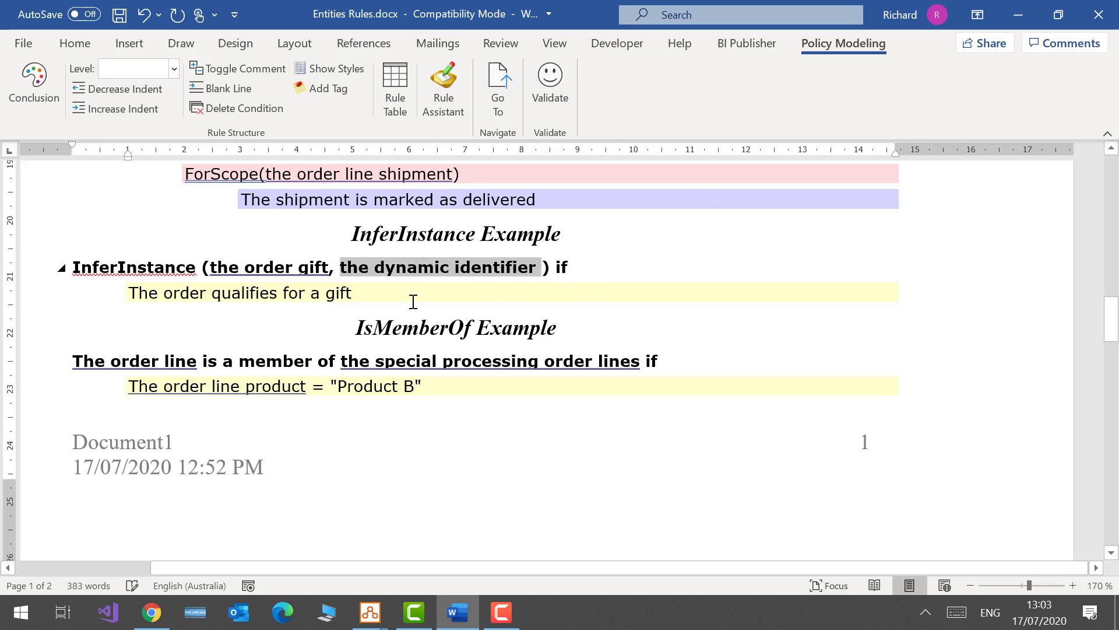
scroll(410, 406, "down", 3)
scroll(410, 407, "down", 3)
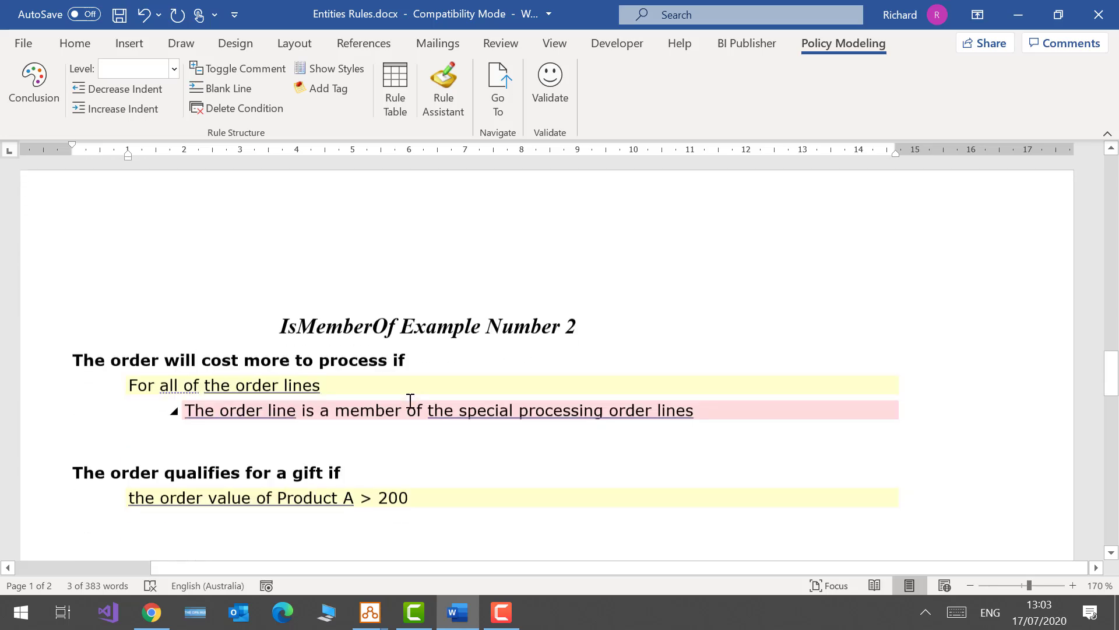
left_click(408, 435)
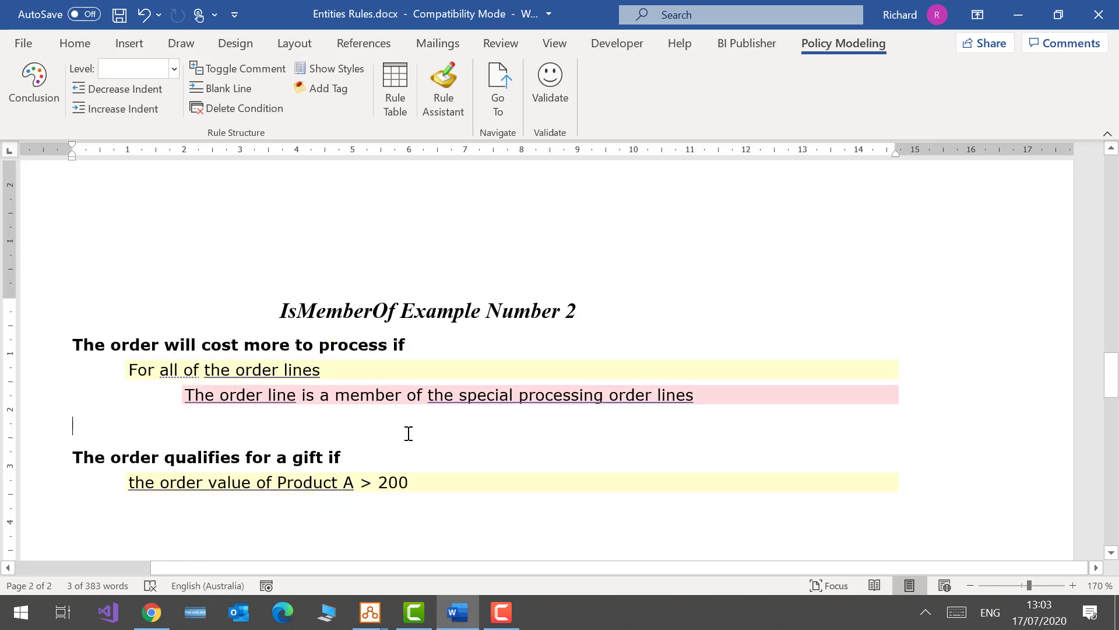
key("Return")
key("Return")
key("Return")
key("Up")
key("Up")
key("Up")
key("Up")
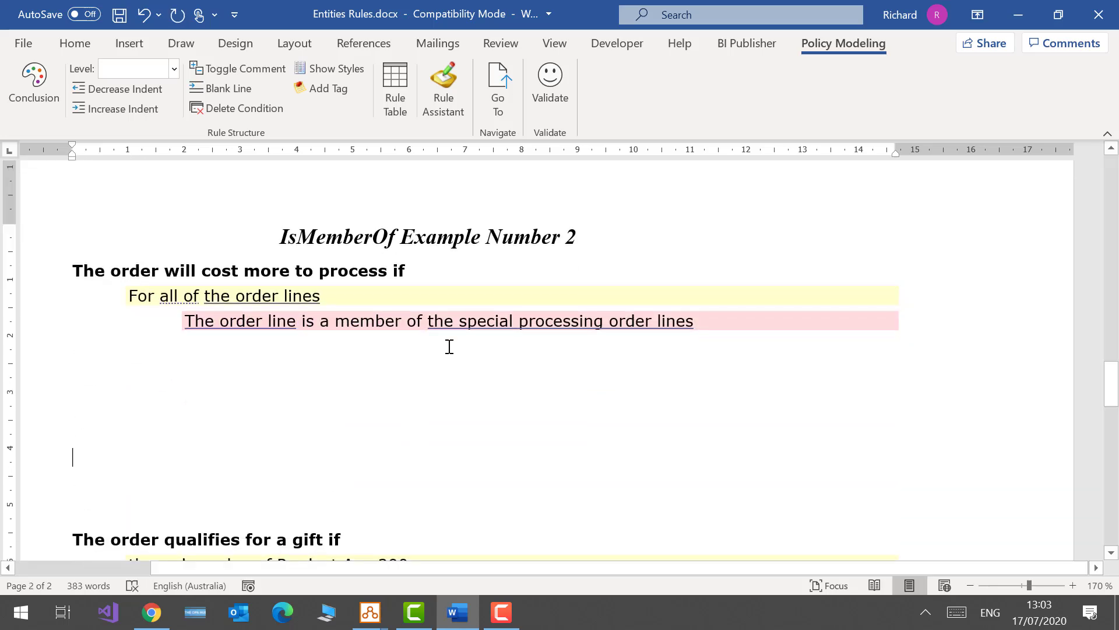
key("ctrl+v")
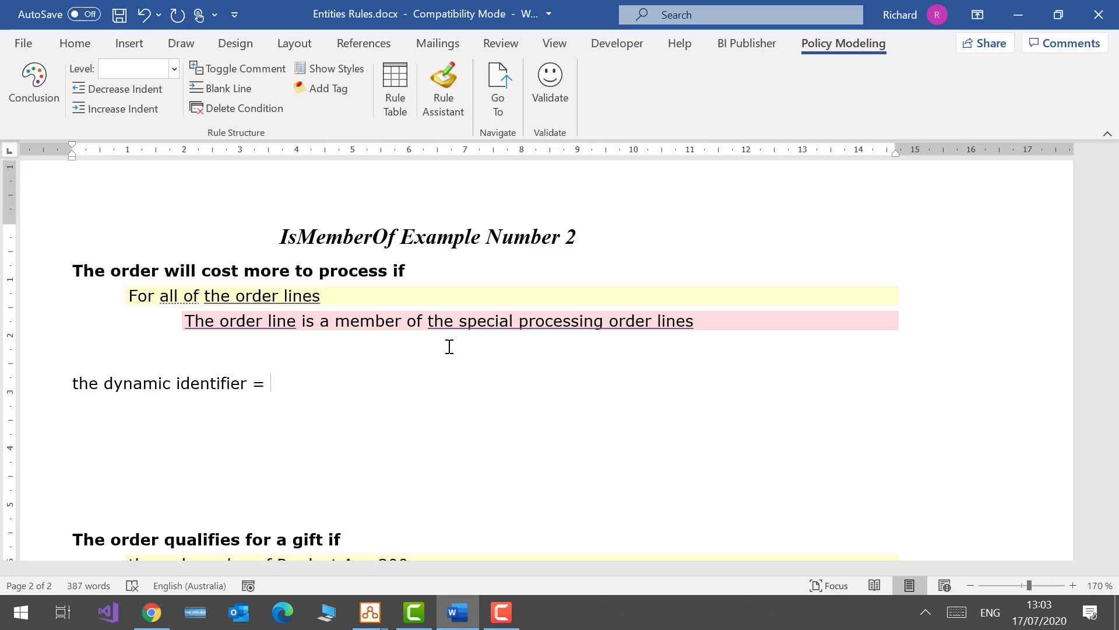
Step: Complete the dynamic identifier rule as "TEE-" + Upper(the customer name) + Text(ExtractMonth(the current date))
type("= \"TEE-\" + the custo")
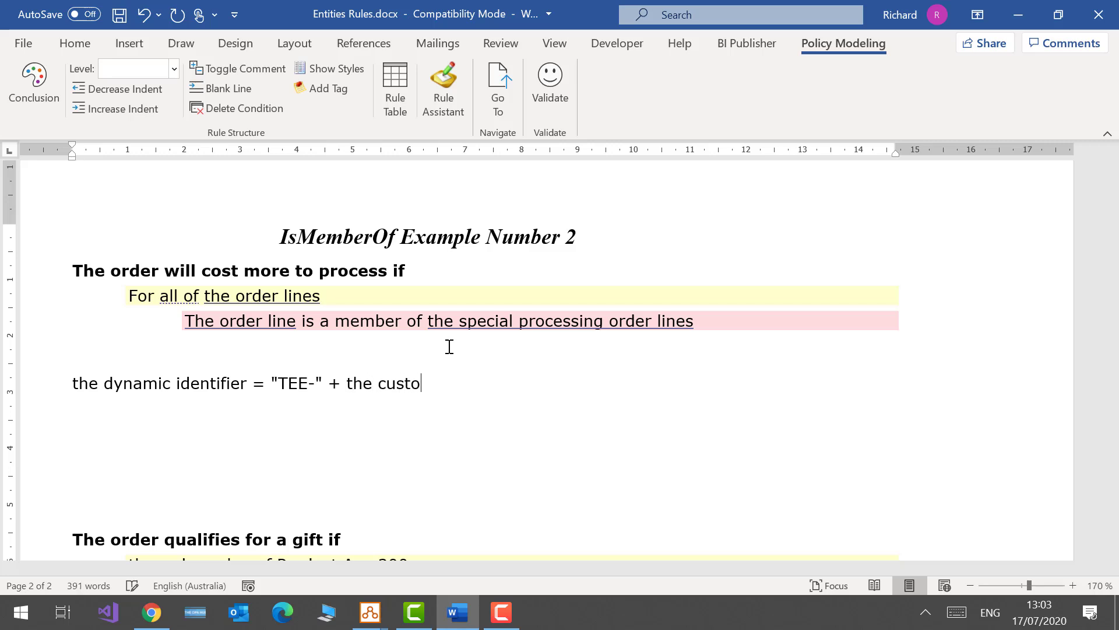
key("BackSpace")
key("BackSpace")
key("BackSpace")
key("BackSpace")
key("BackSpace")
key("BackSpace")
key("BackSpace")
key("BackSpace")
type("Upper(the")
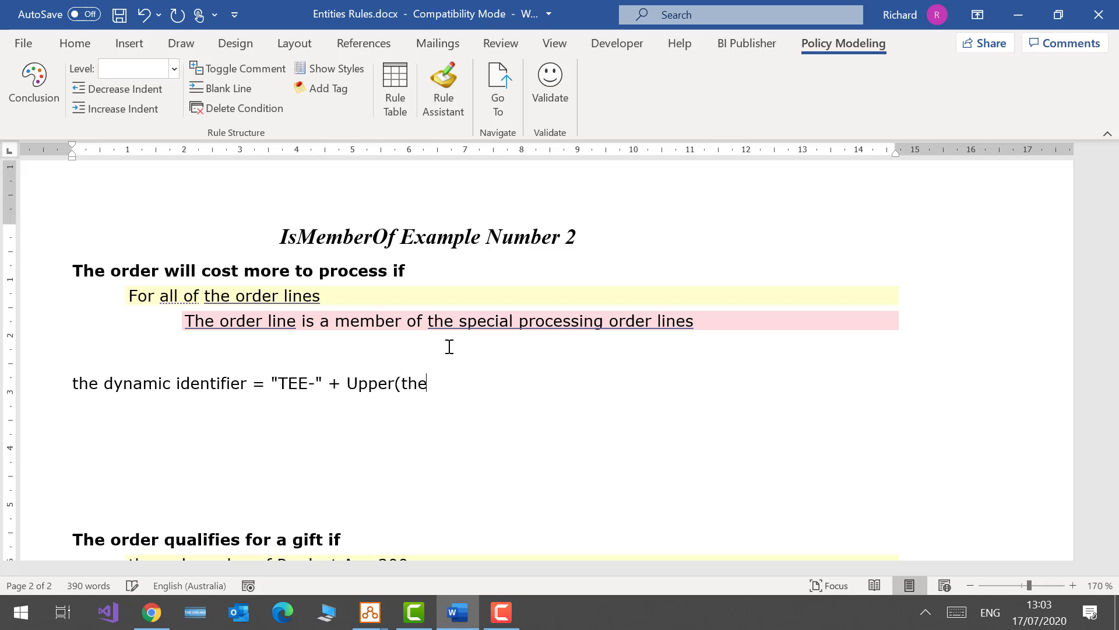
type(" customer name")
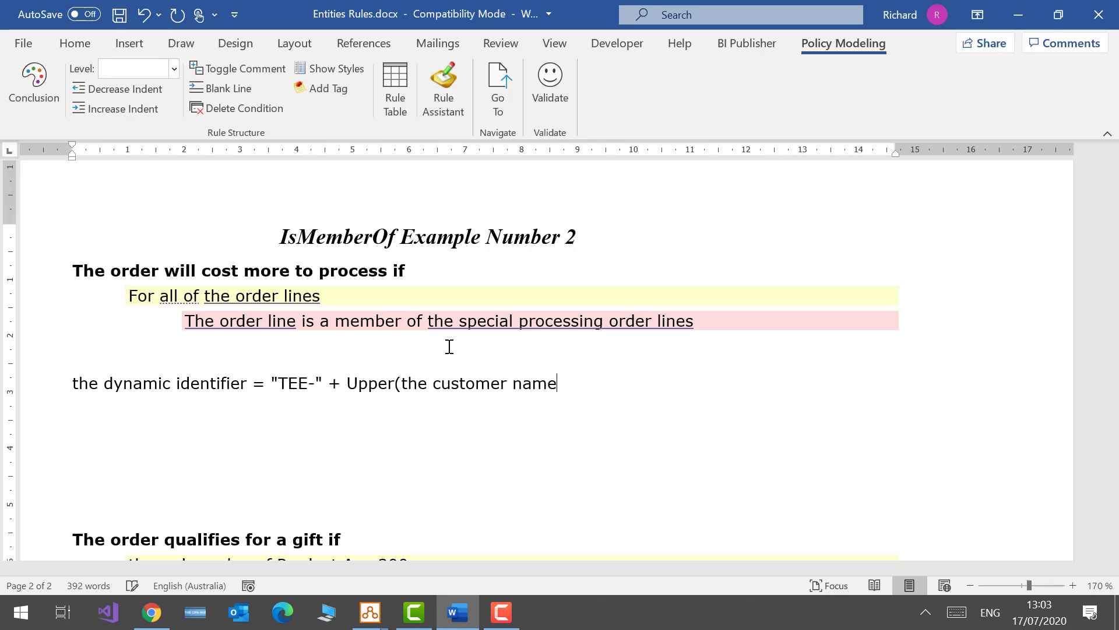
type(") + Text(ExtractMonth")
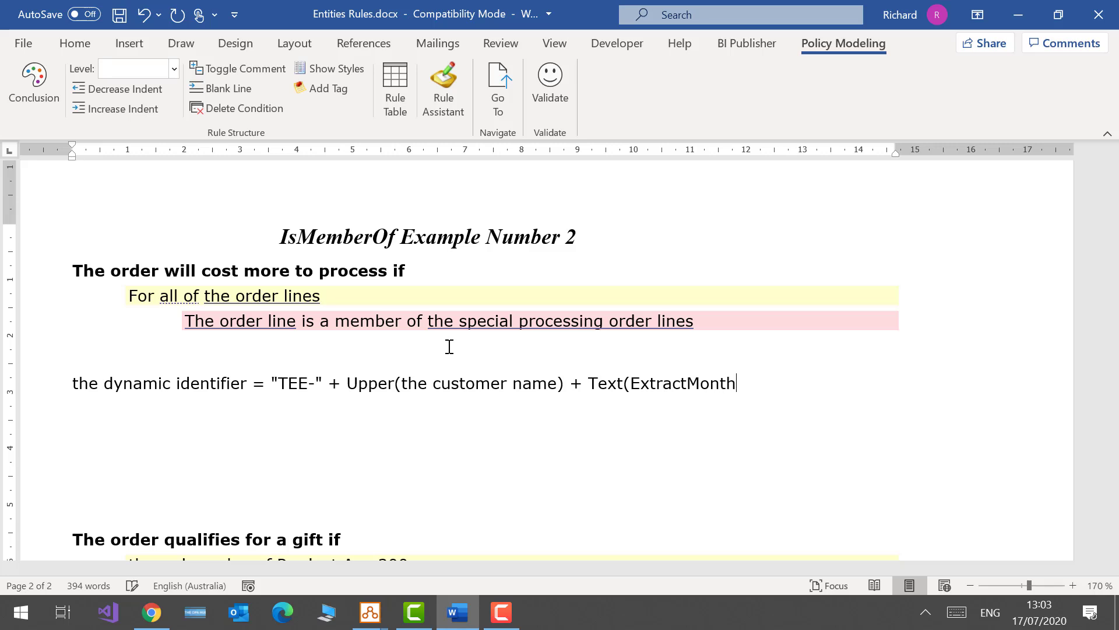
type("(the current date))")
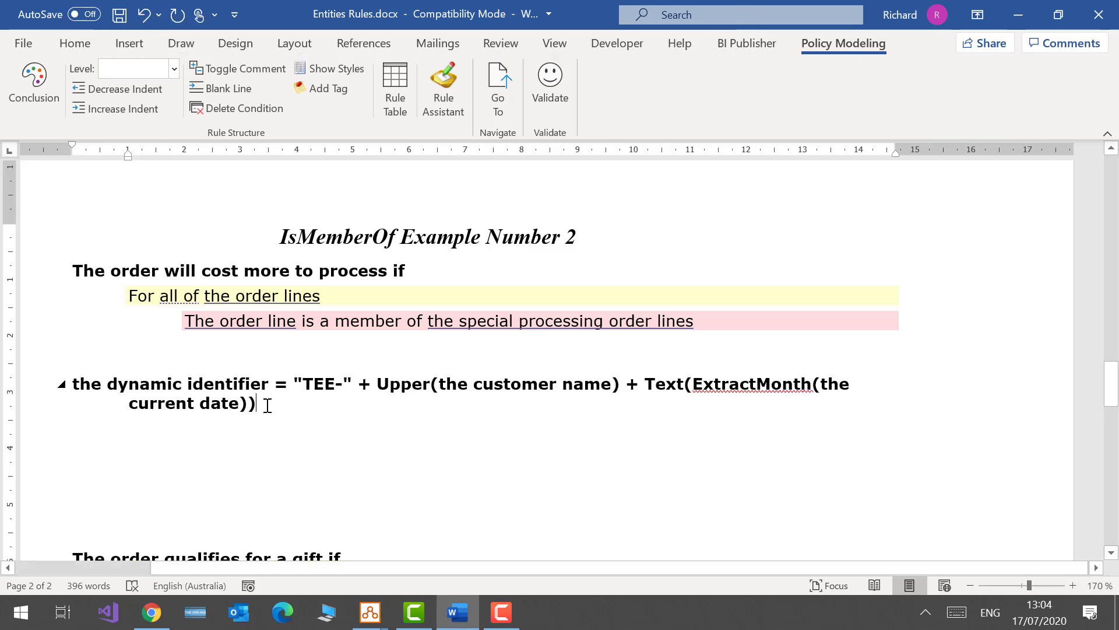
Step: Review each part of the dynamic identifier formula, from the prefix and customer name to the month extraction and text conversion
left_click_drag(271, 380, 82, 375)
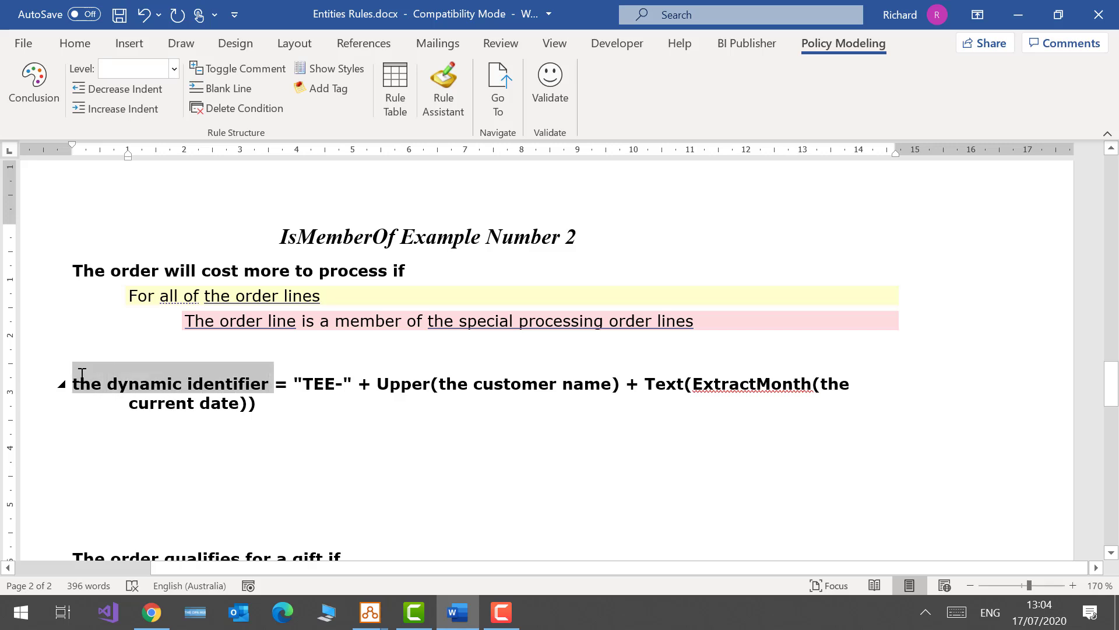
left_click_drag(276, 381, 354, 385)
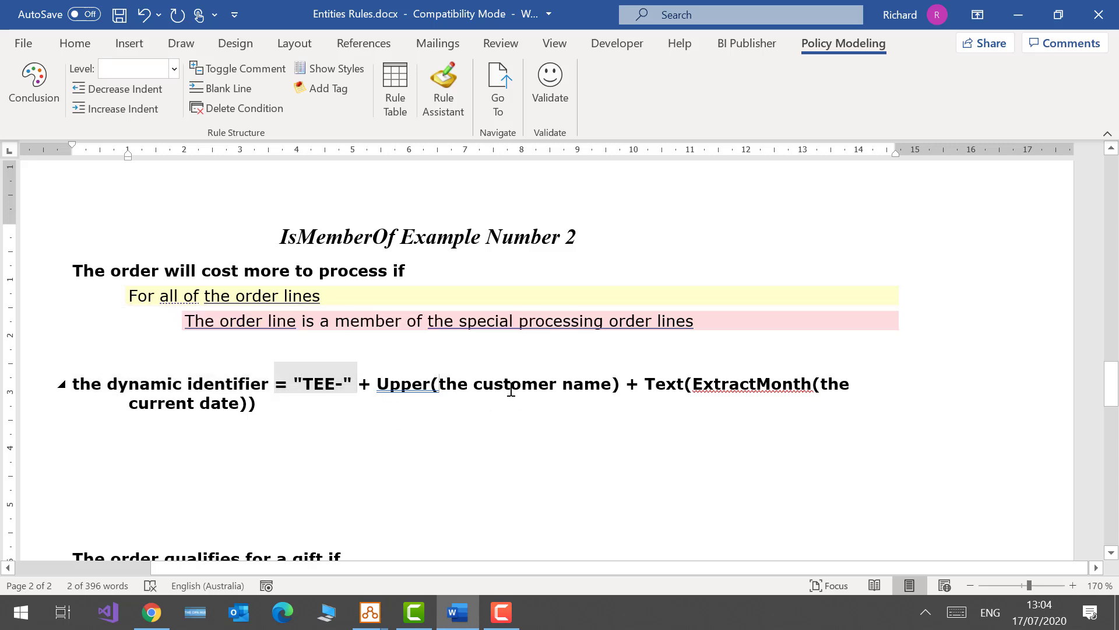
left_click_drag(440, 386, 610, 390)
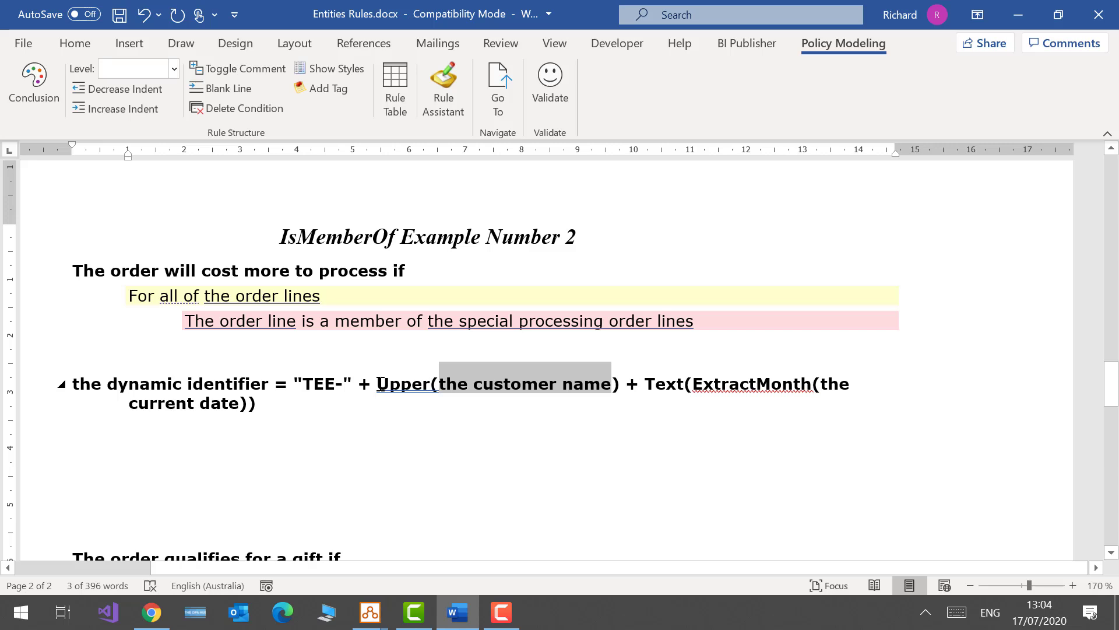
double_click(431, 384)
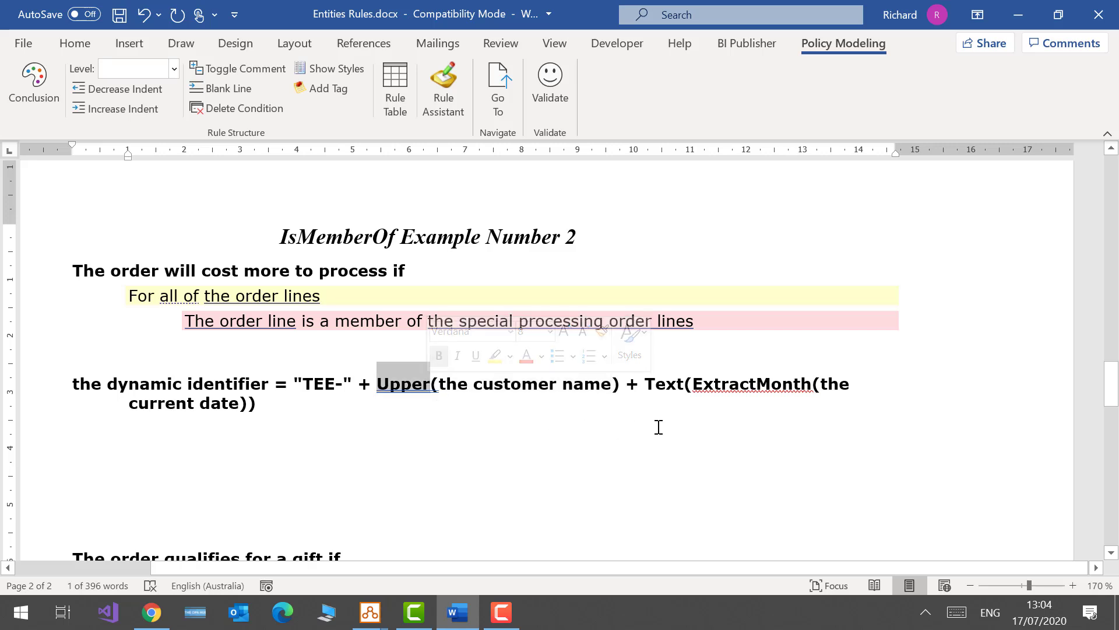
double_click(692, 385)
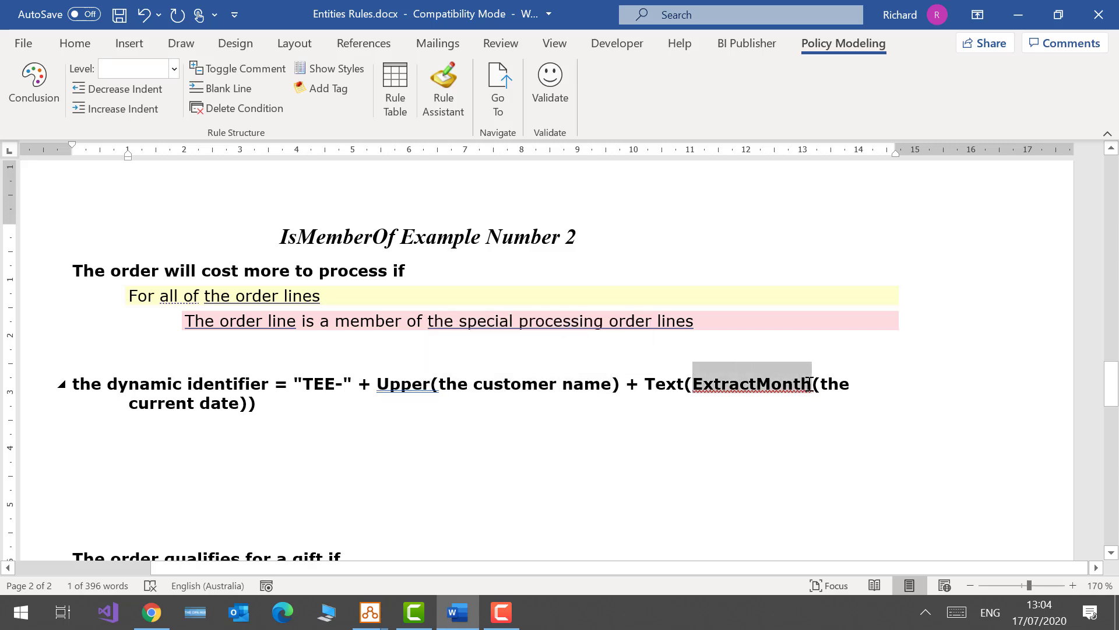
left_click_drag(217, 403, 112, 400)
double_click(646, 382)
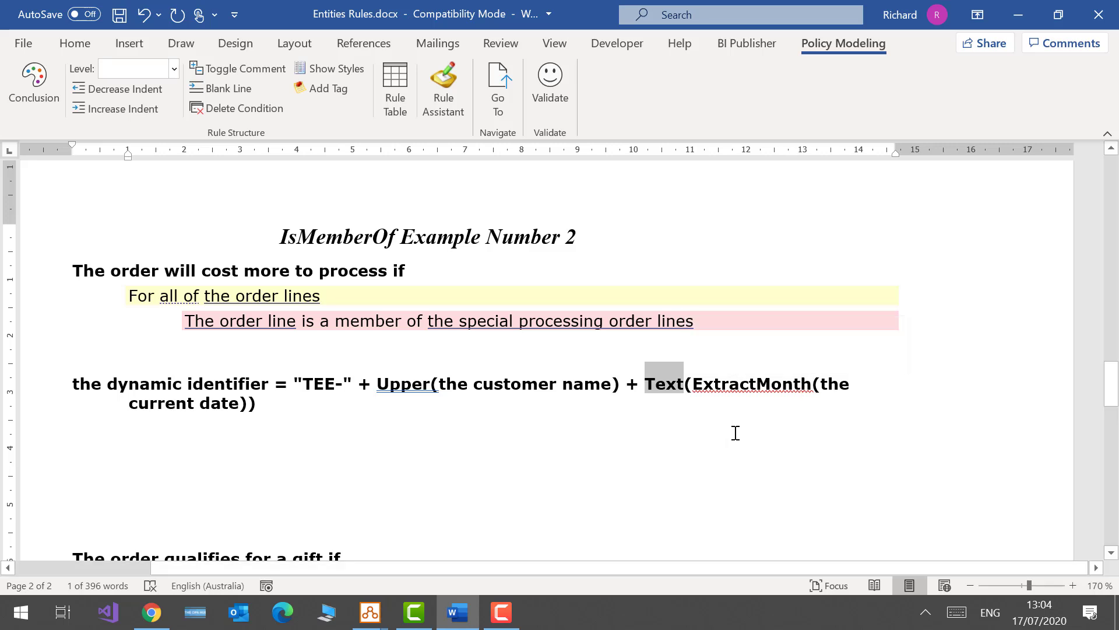
Step: Insert "-" + before the Text function in the dynamic identifier formula and validate the rule document
left_click(646, 393)
type("\"")
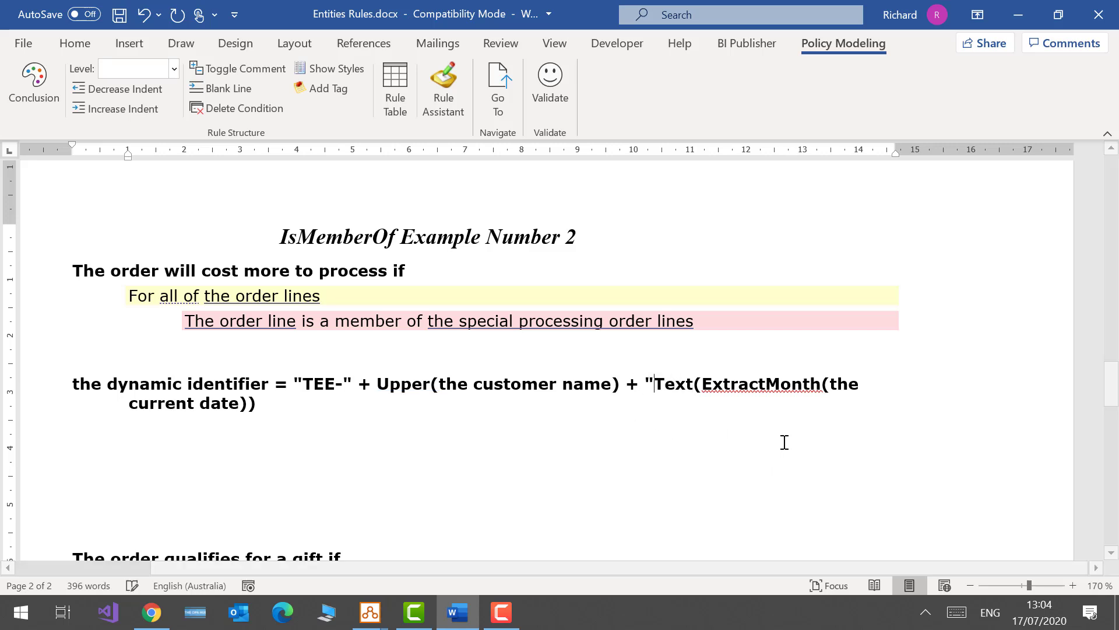
type("-\" +")
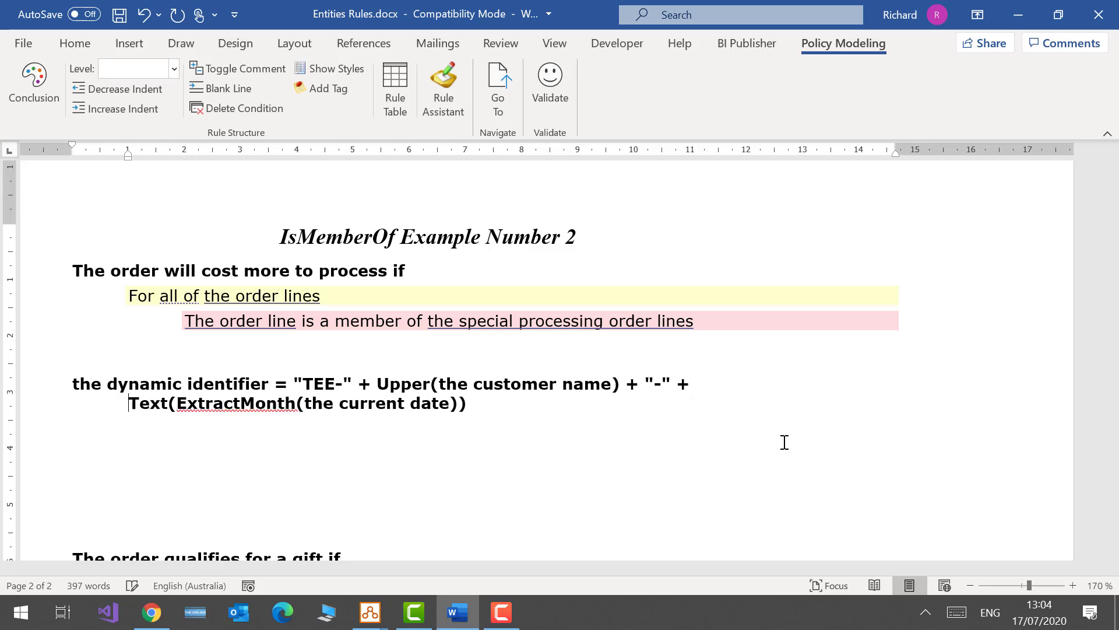
left_click(552, 86)
left_click(590, 370)
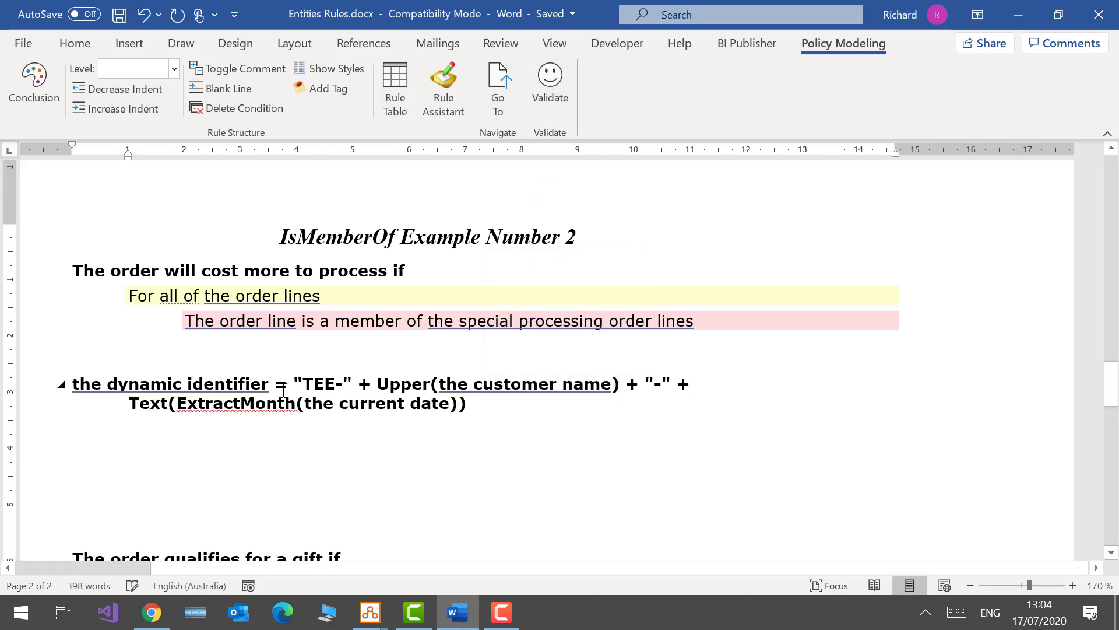
Step: Check the InferInstance rule, then switch to Oracle Policy Modeling Debugger and apply the detected project changes
scroll(815, 403, "down", 1)
scroll(815, 402, "up", 10)
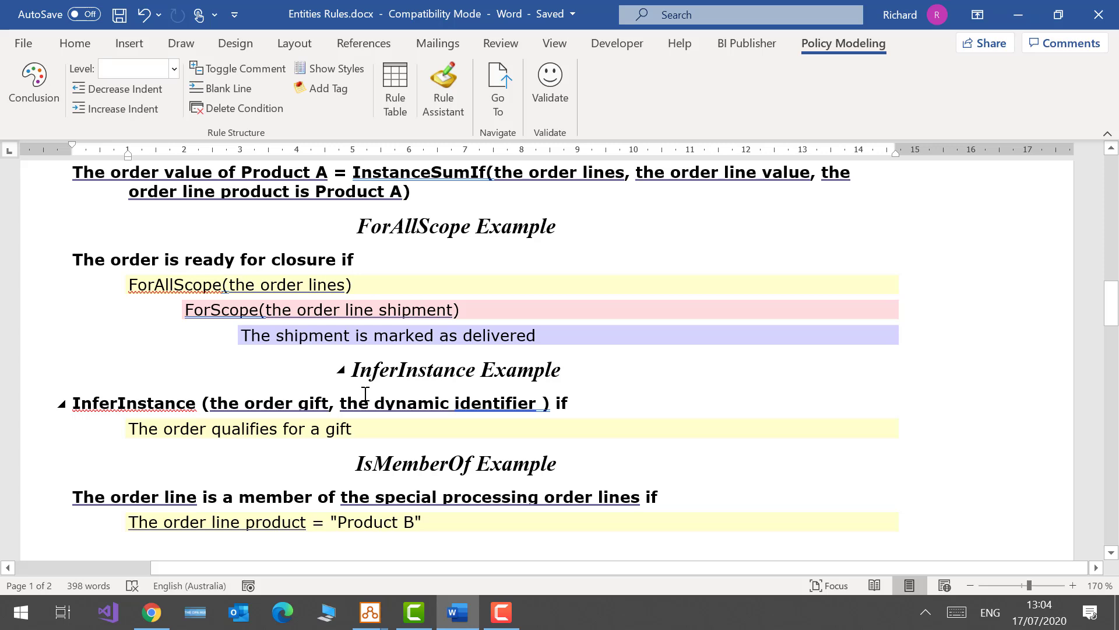
mouse_move(370, 612)
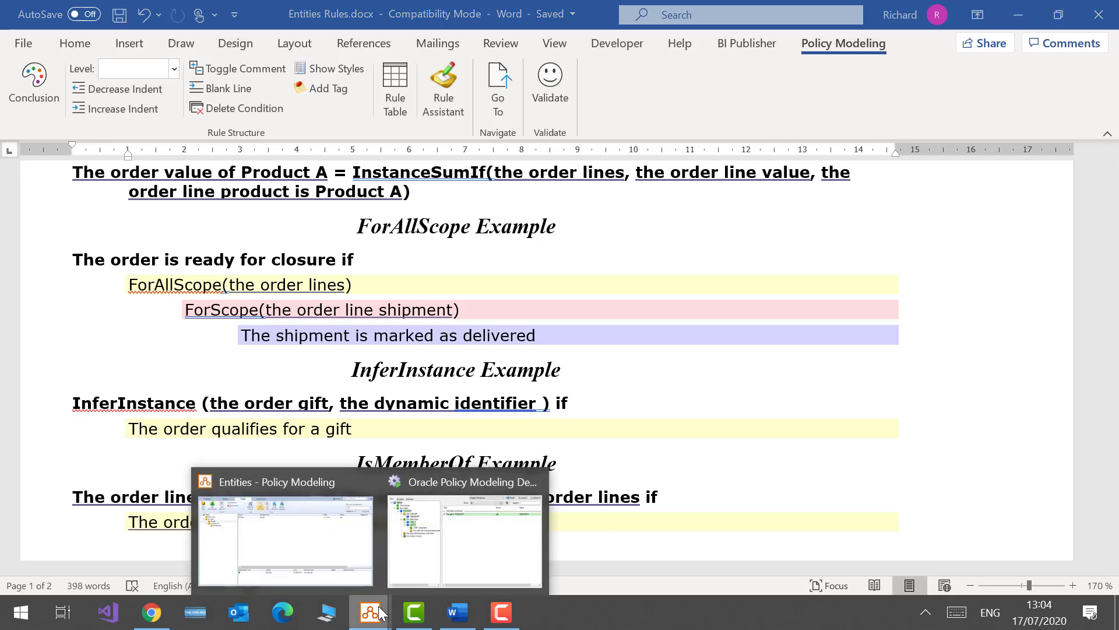
left_click(460, 545)
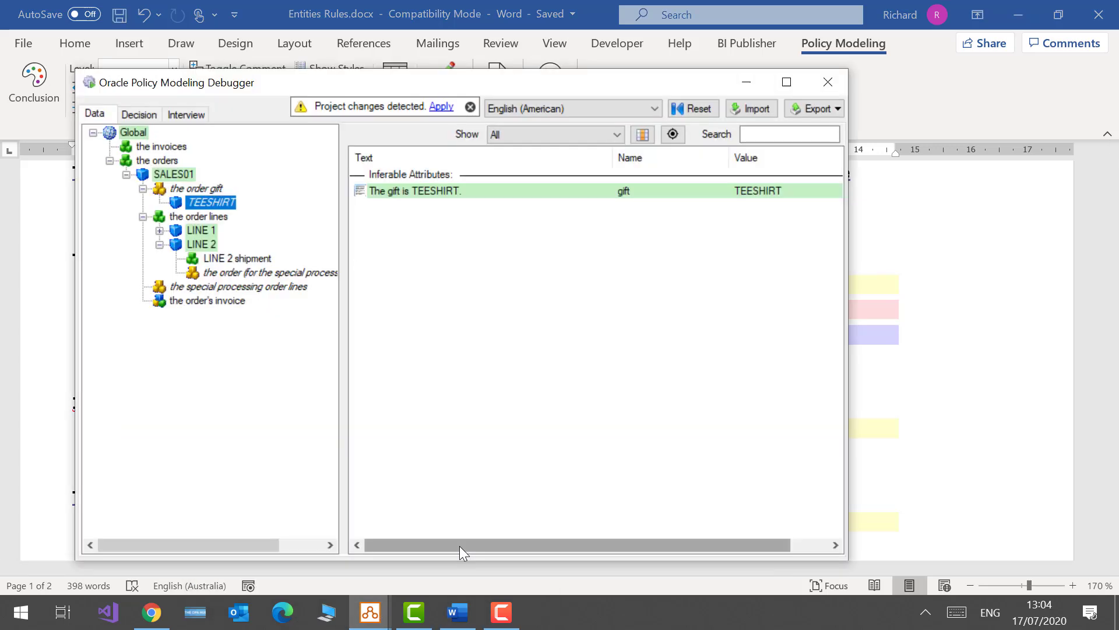
left_click(441, 107)
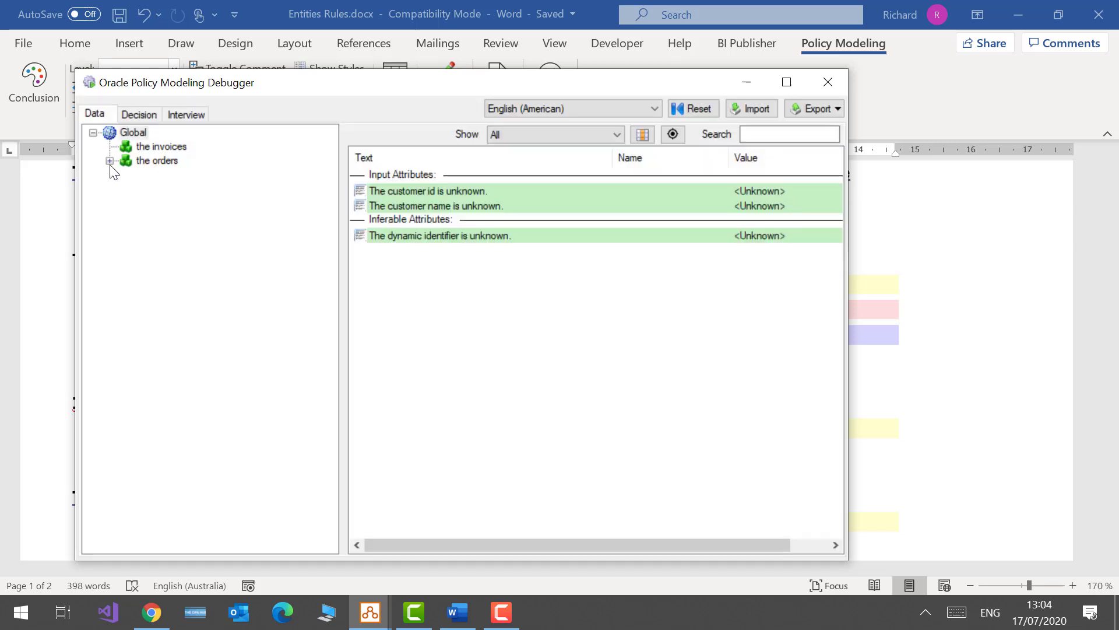
Step: Examine the existing order's lines, attribute values and order gift relationship in the debugger data
left_click(110, 161)
left_click(127, 175)
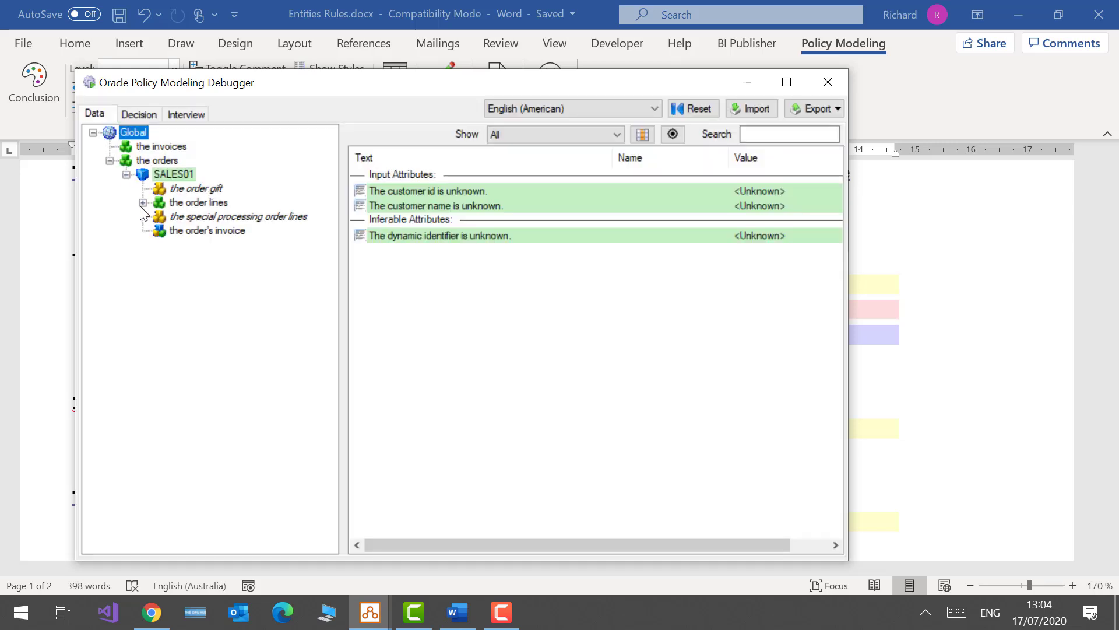
left_click(142, 203)
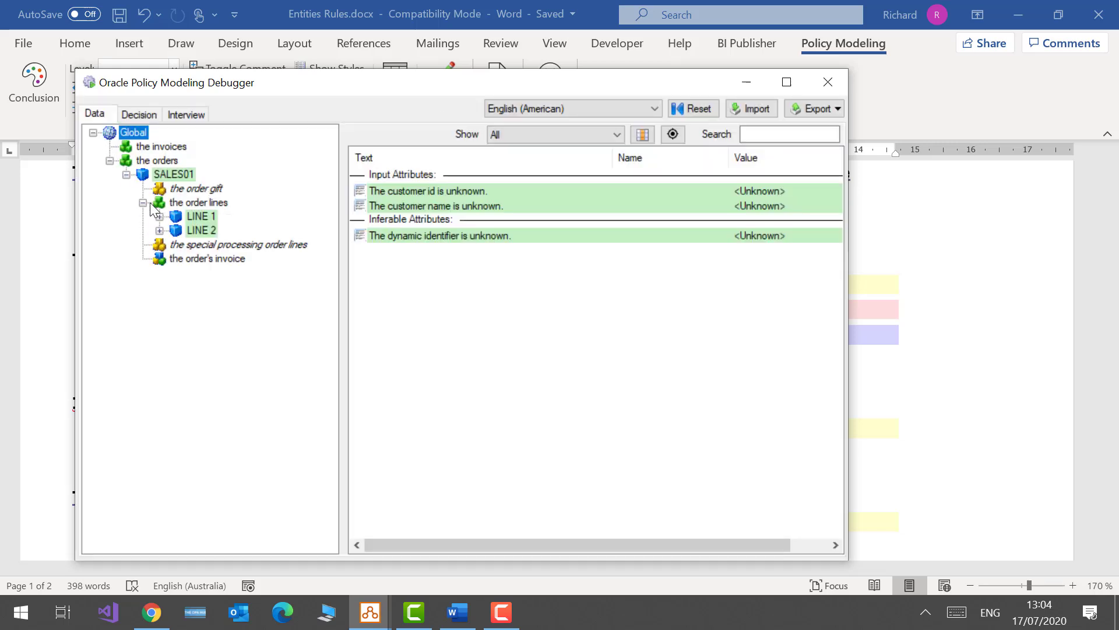
left_click(200, 216)
left_click(201, 230)
left_click(198, 189)
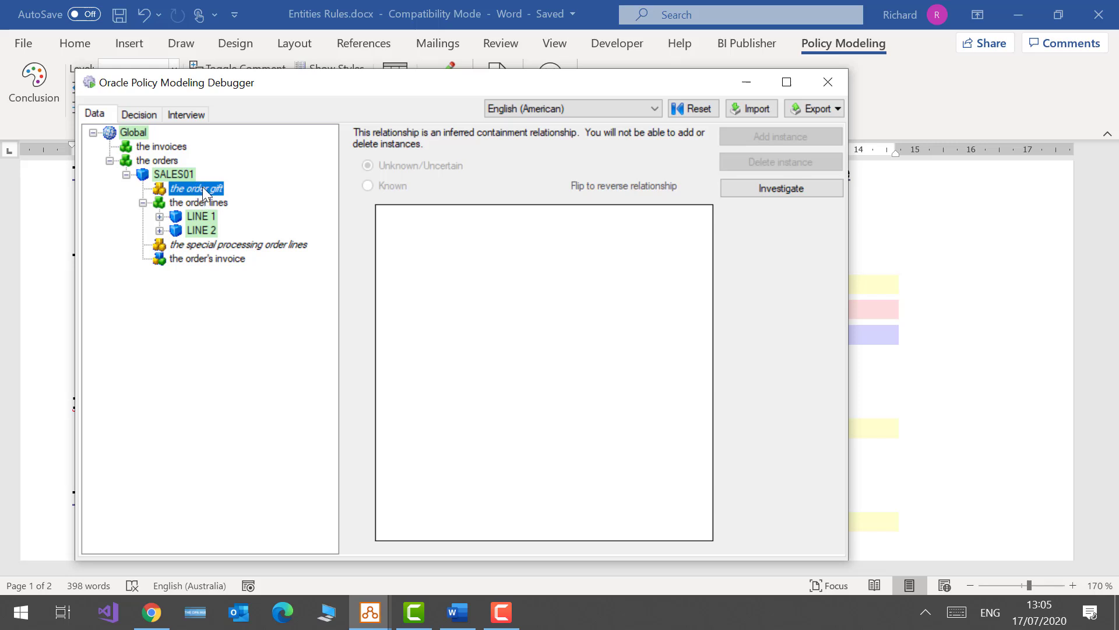
left_click(198, 215)
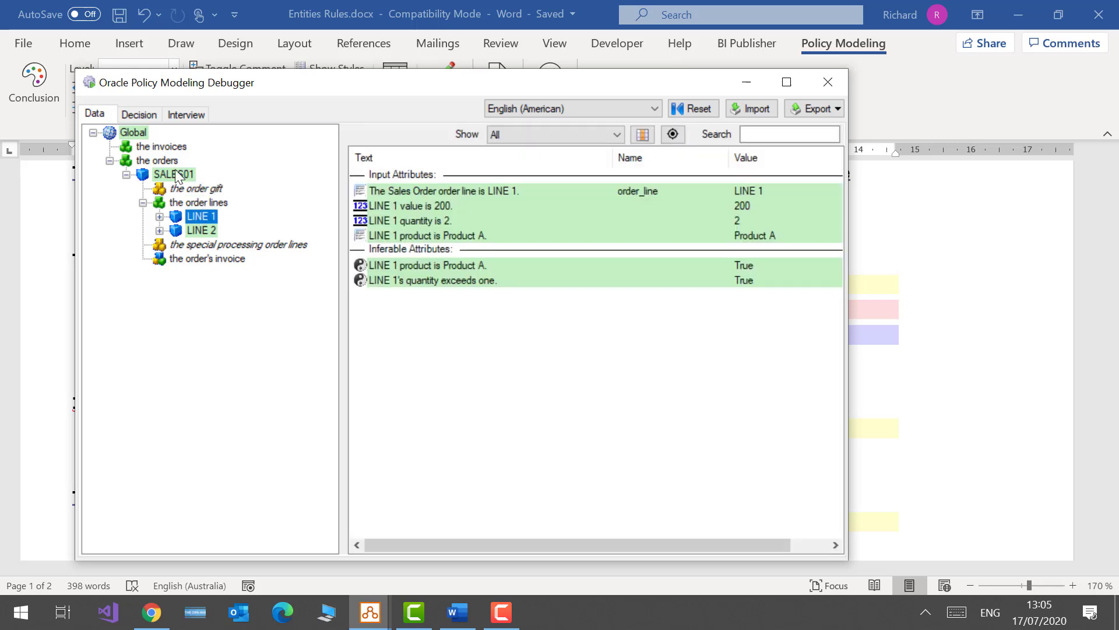
left_click(173, 173)
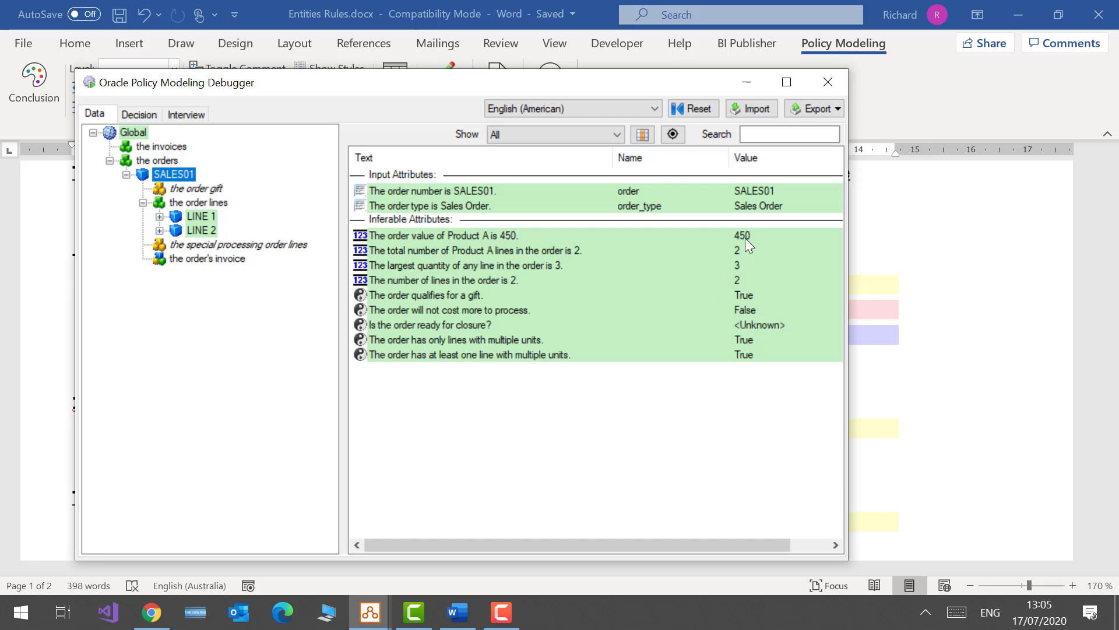
left_click(196, 188)
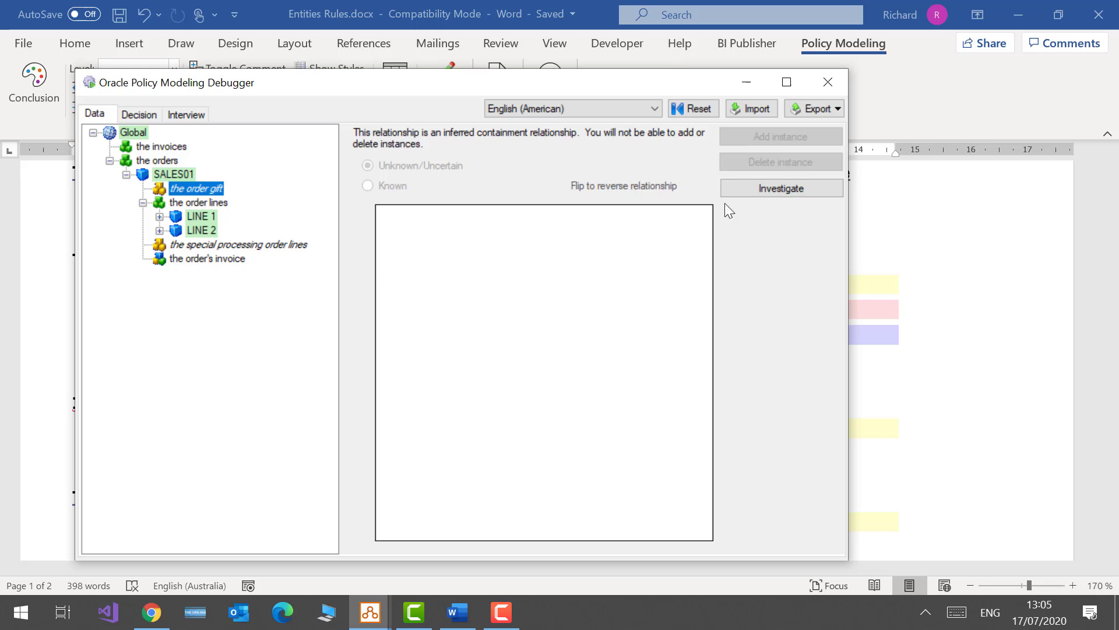
Step: Investigate the order gift decision and enter the customer's name for the customer name attribute under the dynamic identifier
left_click(788, 187)
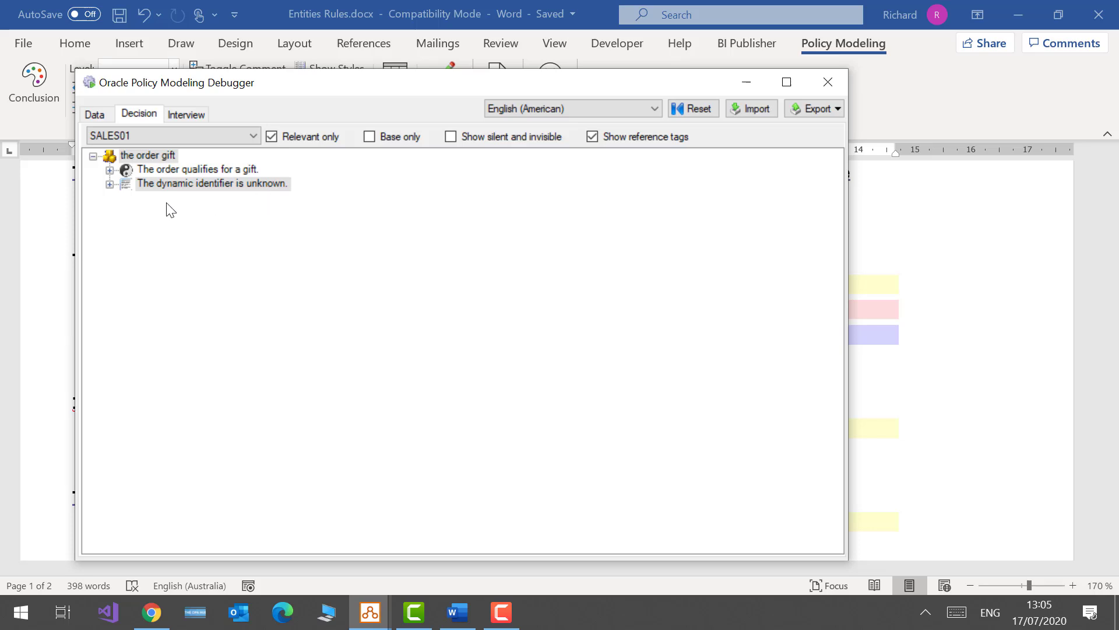
left_click(109, 184)
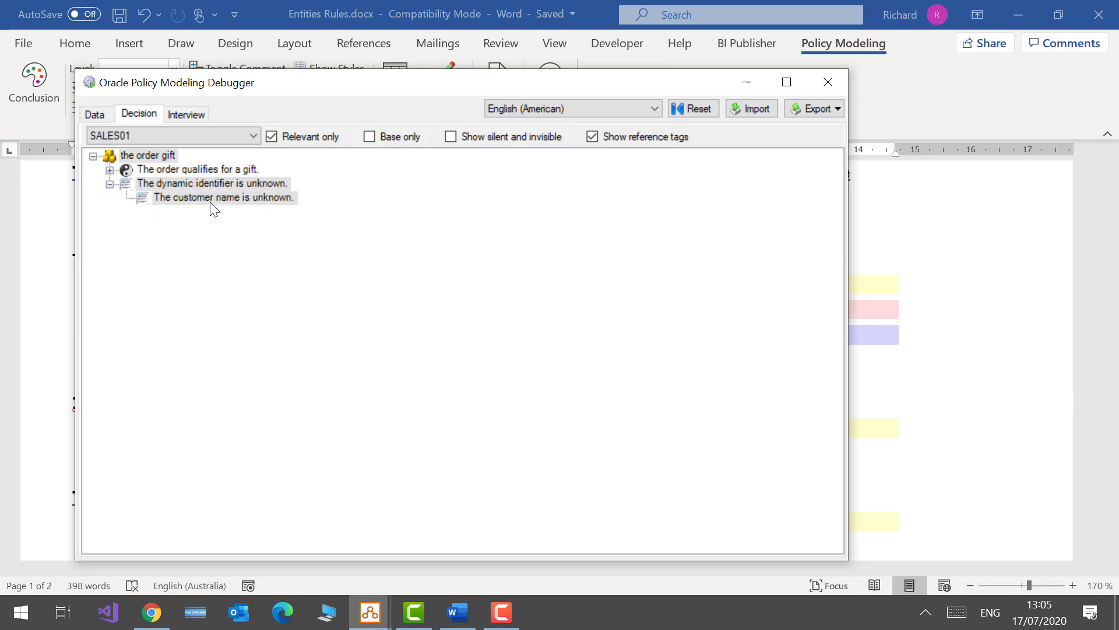
double_click(251, 198)
type("NQ")
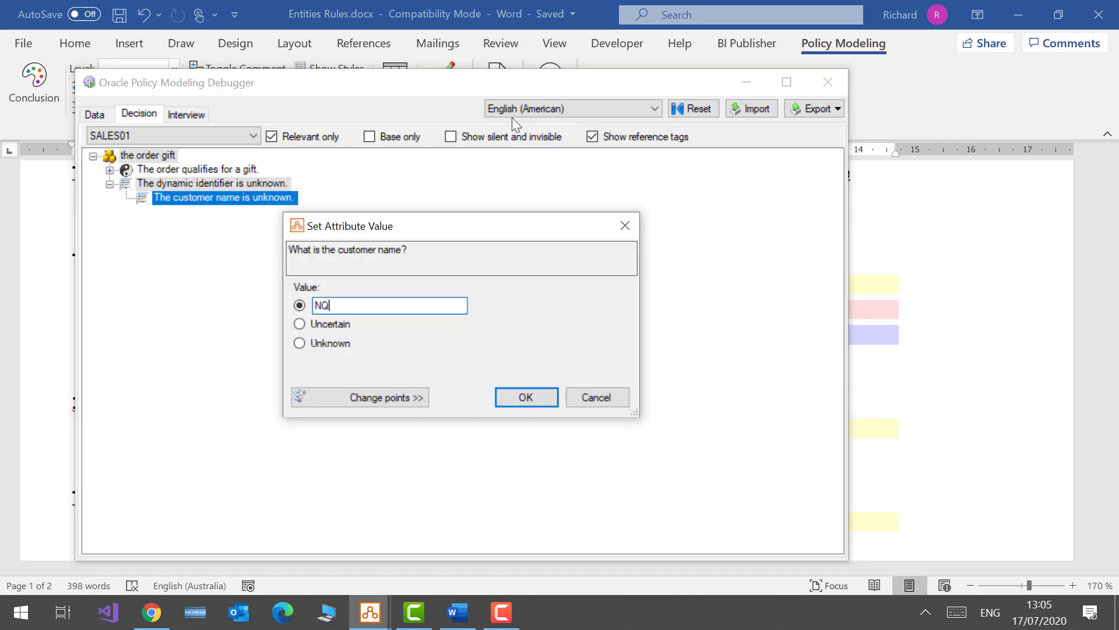
key("BackSpace")
key("BackSpace")
type("PIER")
left_click(526, 400)
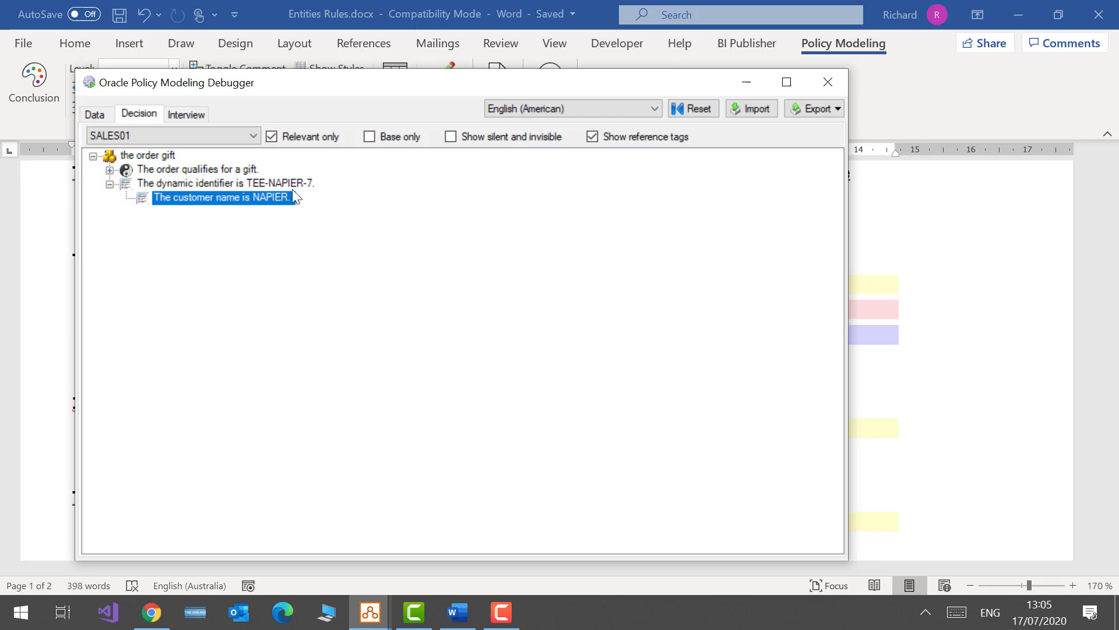
Step: Return to the debugger data and inspect the inferred gift instance under the existing order's gift relationship
left_click(99, 115)
left_click(142, 189)
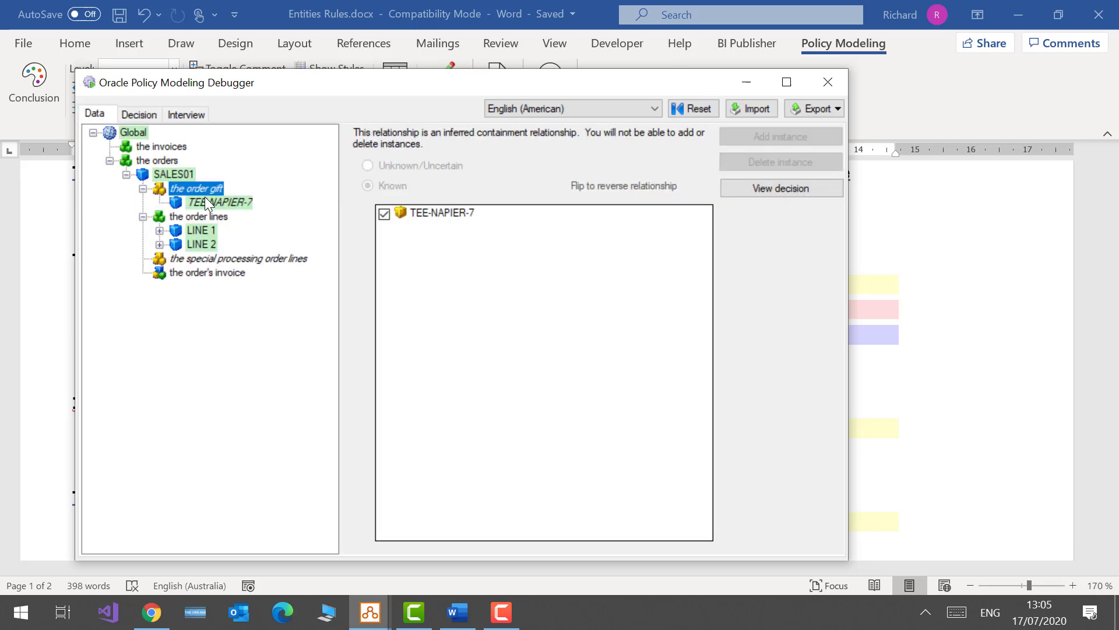
left_click(209, 204)
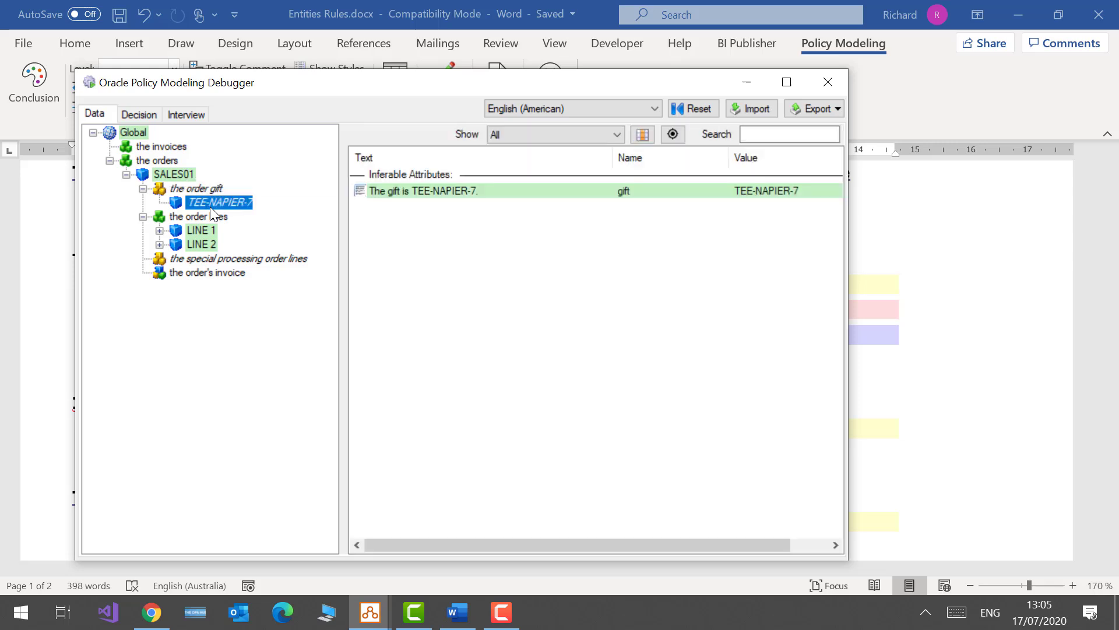
Step: Add a second instance to the orders and enter its order number
left_click(174, 163)
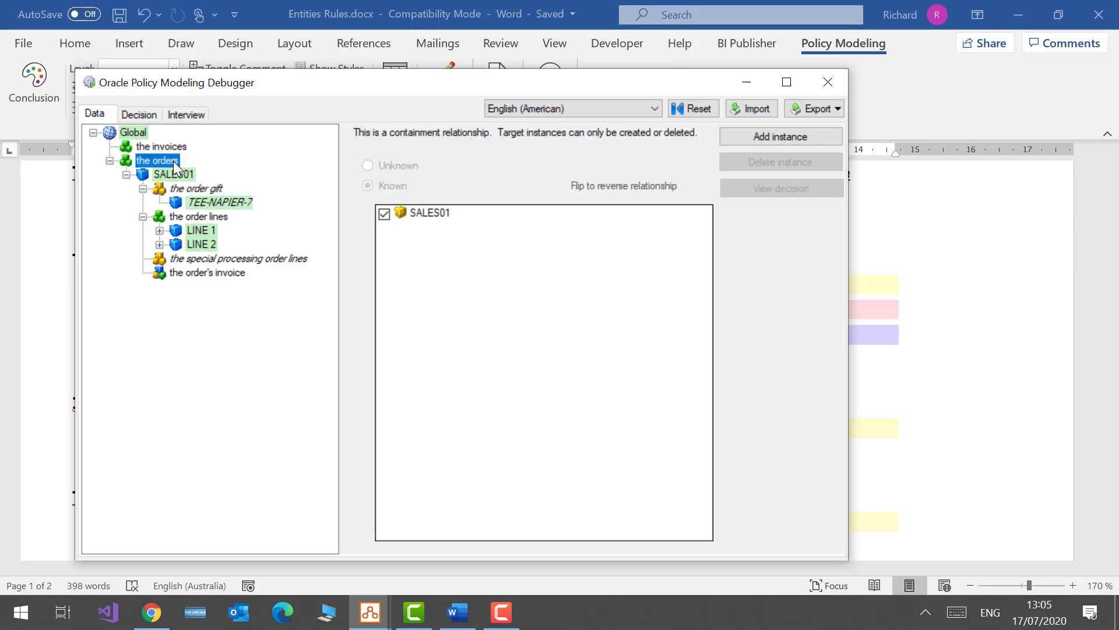
left_click(779, 135)
left_click(125, 286)
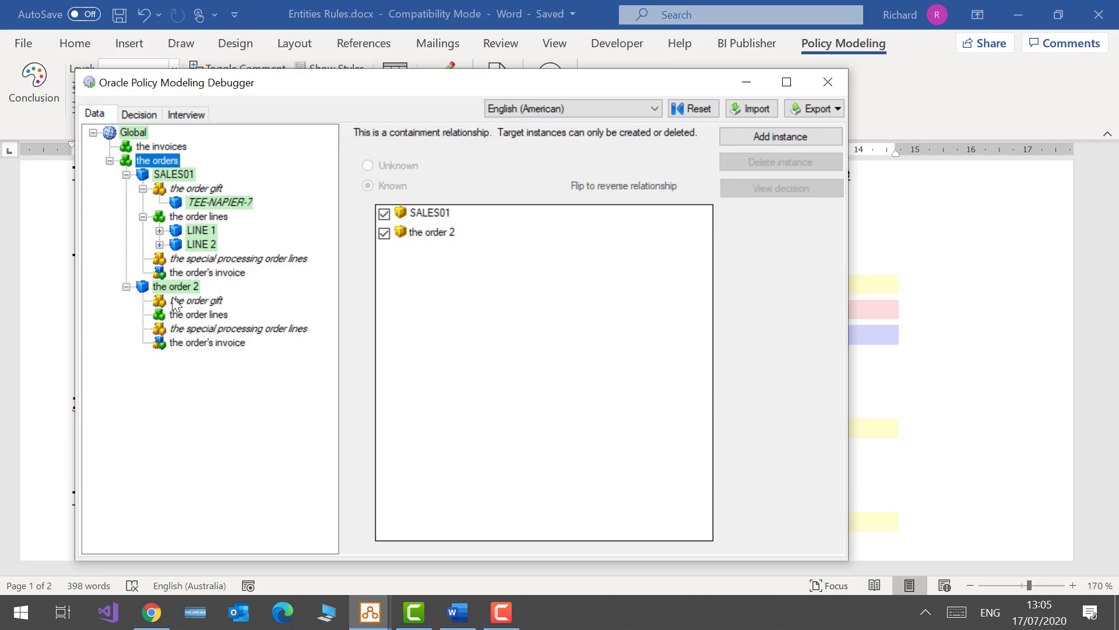
left_click(175, 287)
double_click(459, 185)
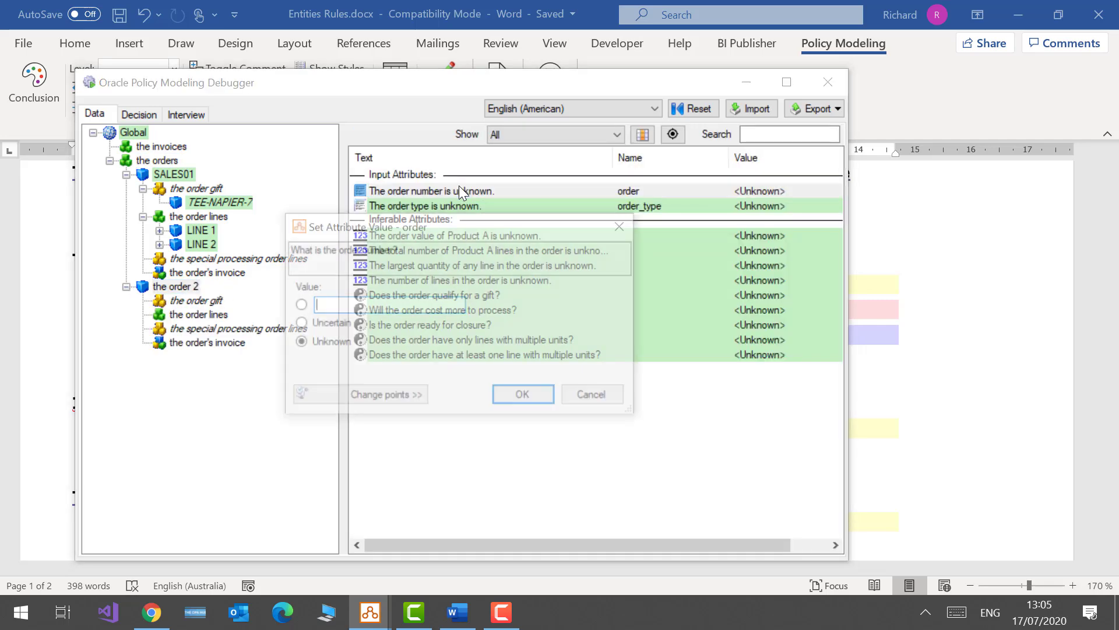
type("SALES")
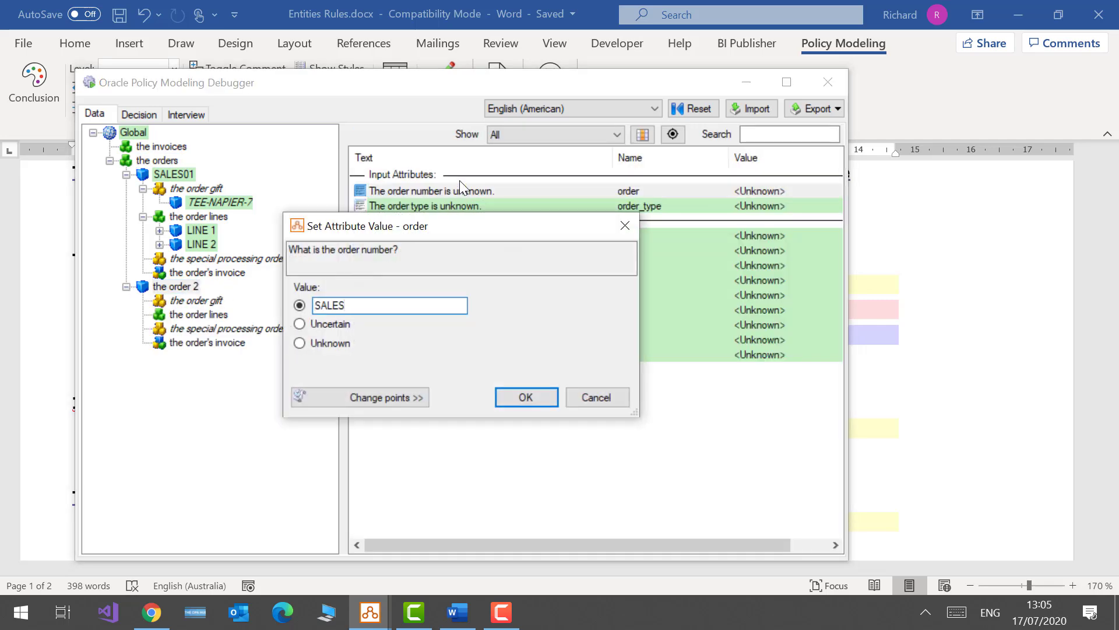
type("02")
key("Return")
Step: Confirm the second order's number and set its order type to Sales Order
key("Down")
key("Return")
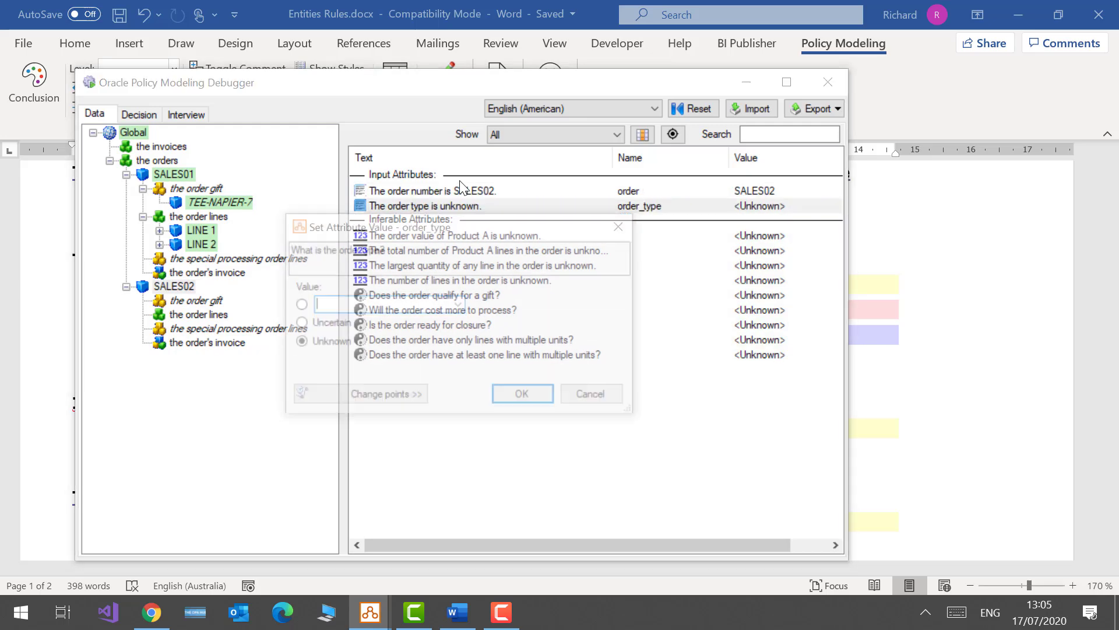
key("Down")
key("Return")
key("Down")
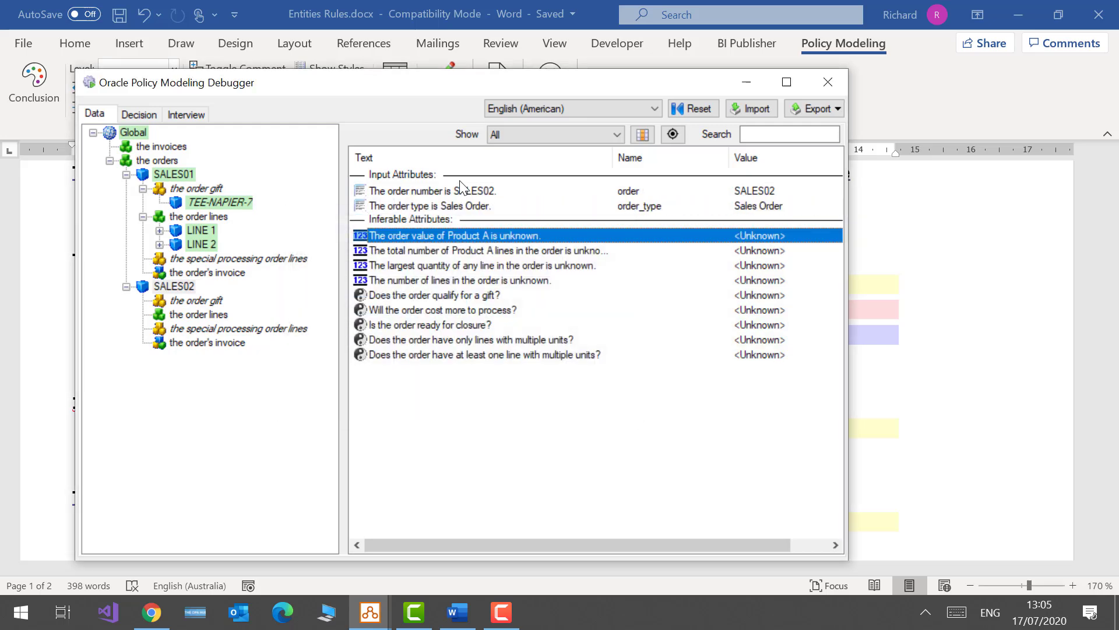
key("Down")
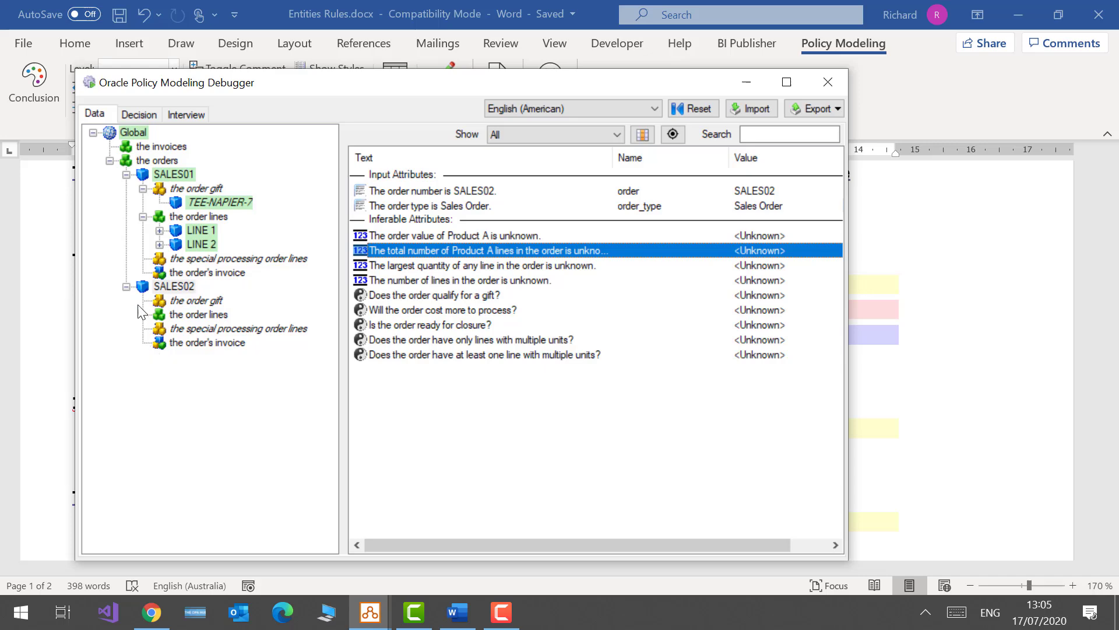
Step: Add an order line instance to the second order and identify it as LINE1
left_click(192, 316)
left_click(752, 145)
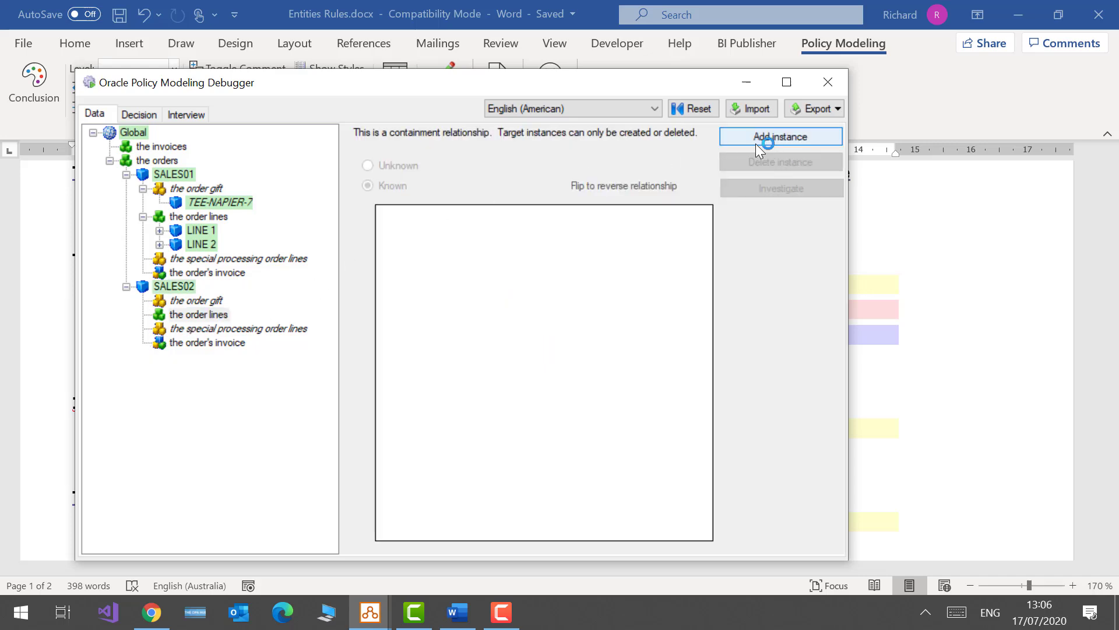
left_click(141, 316)
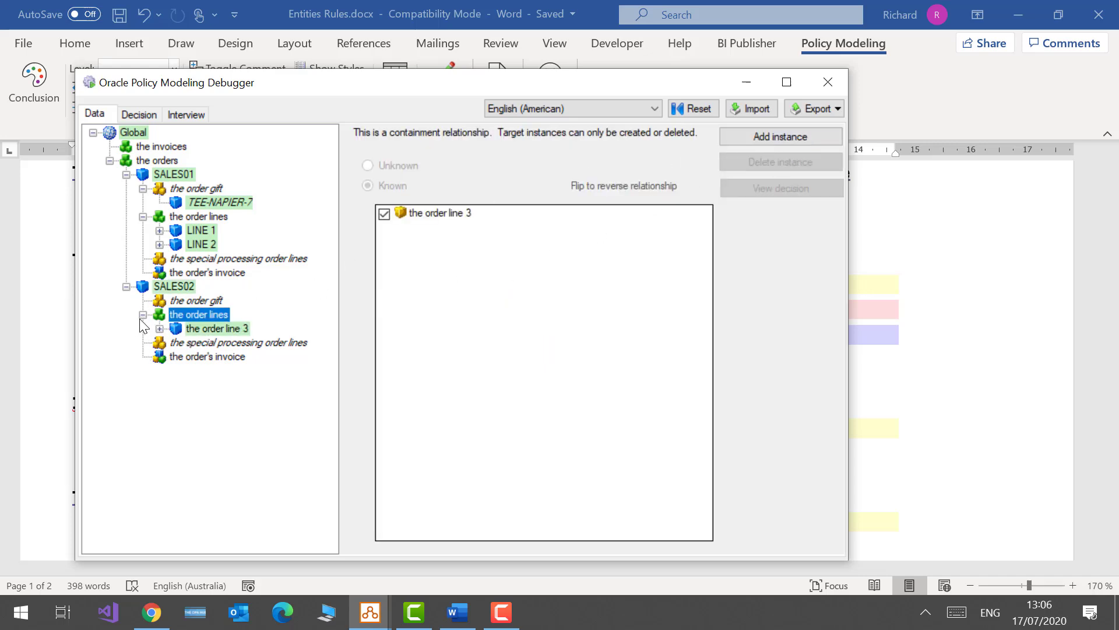
left_click(221, 329)
left_click(405, 204)
double_click(422, 191)
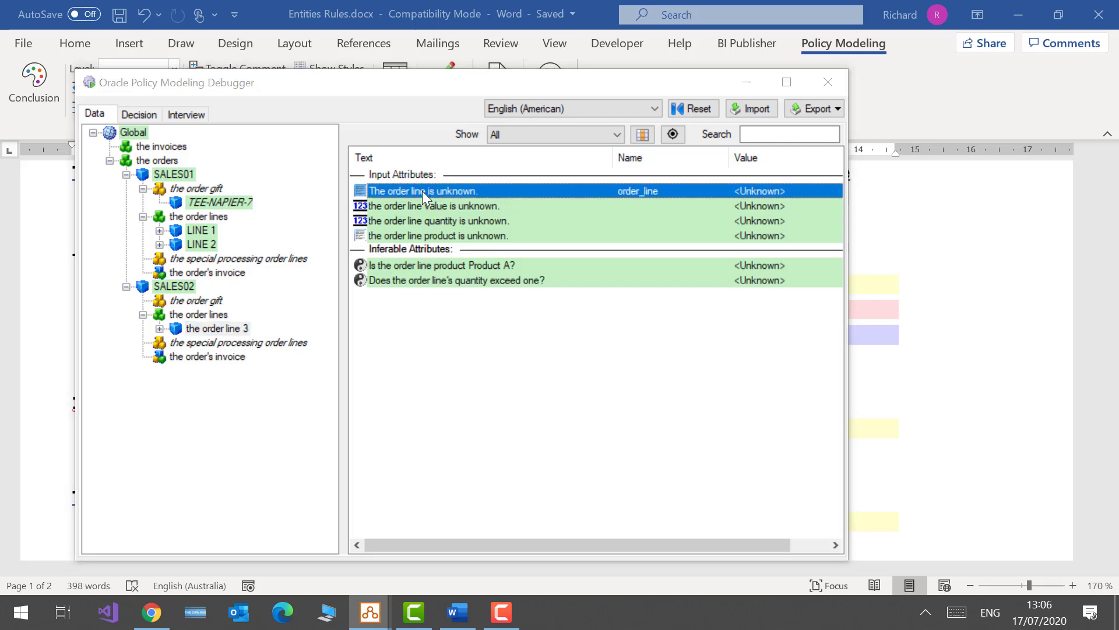
type("LINE")
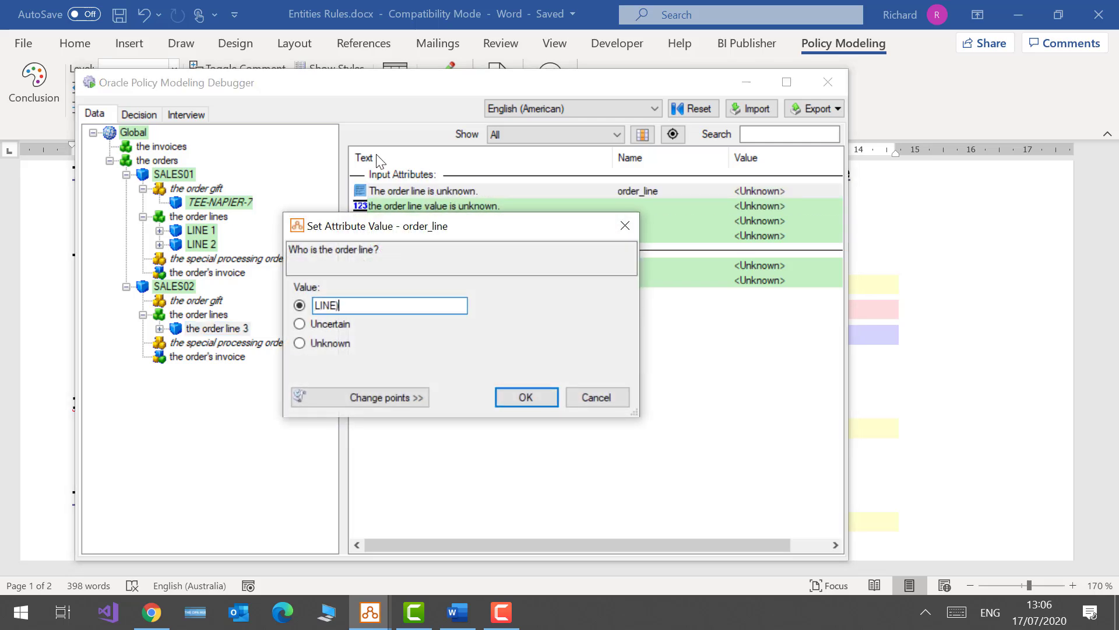
type("1")
key("Return")
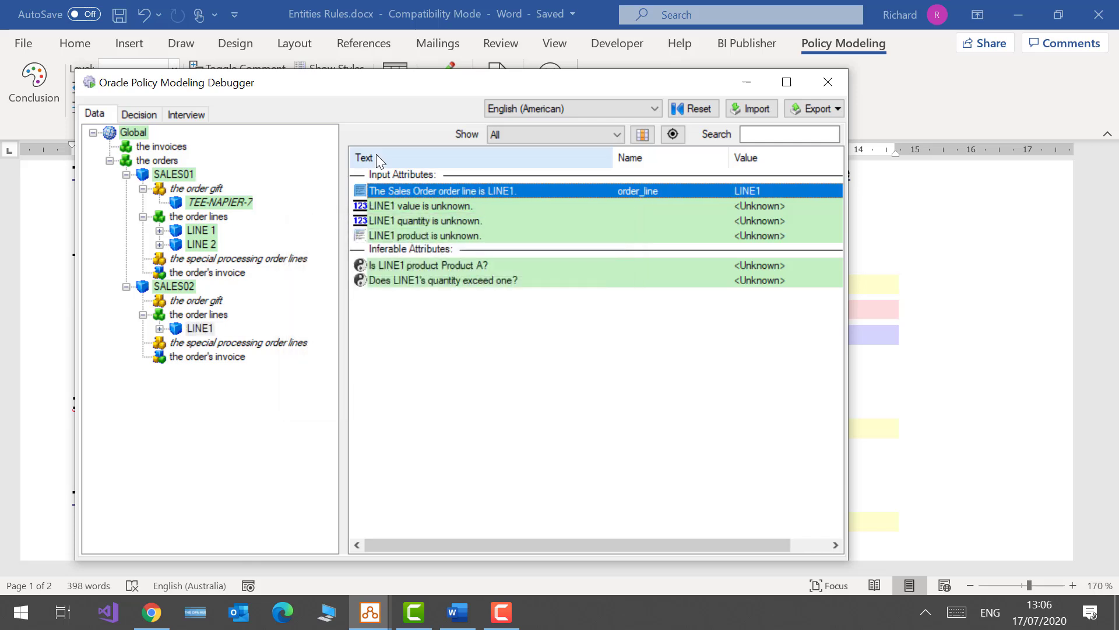
Step: Set LINE1's value to 200, its quantity to 2 and its product to Product A
key("Return")
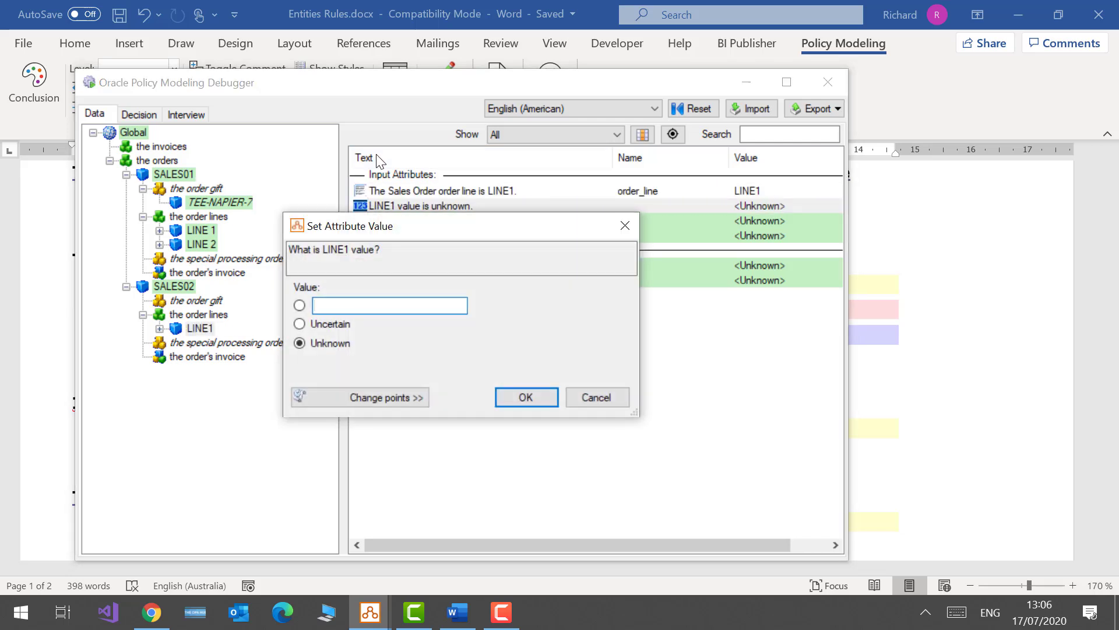
type("200")
key("Return")
key("Down")
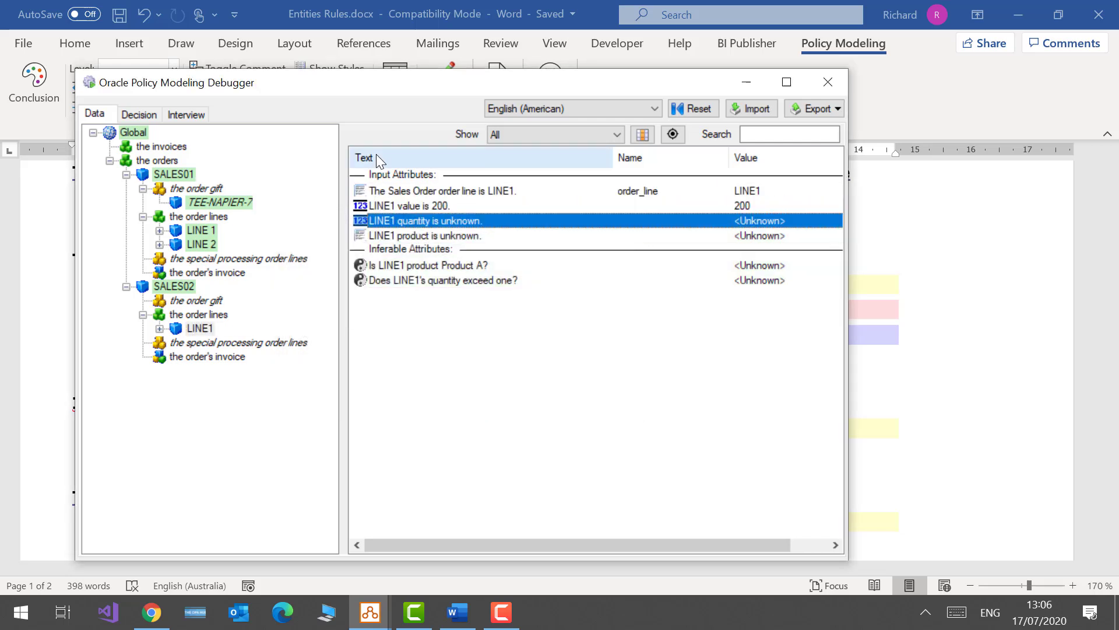
key("Return")
type("2")
key("Return")
key("Down")
key("Return")
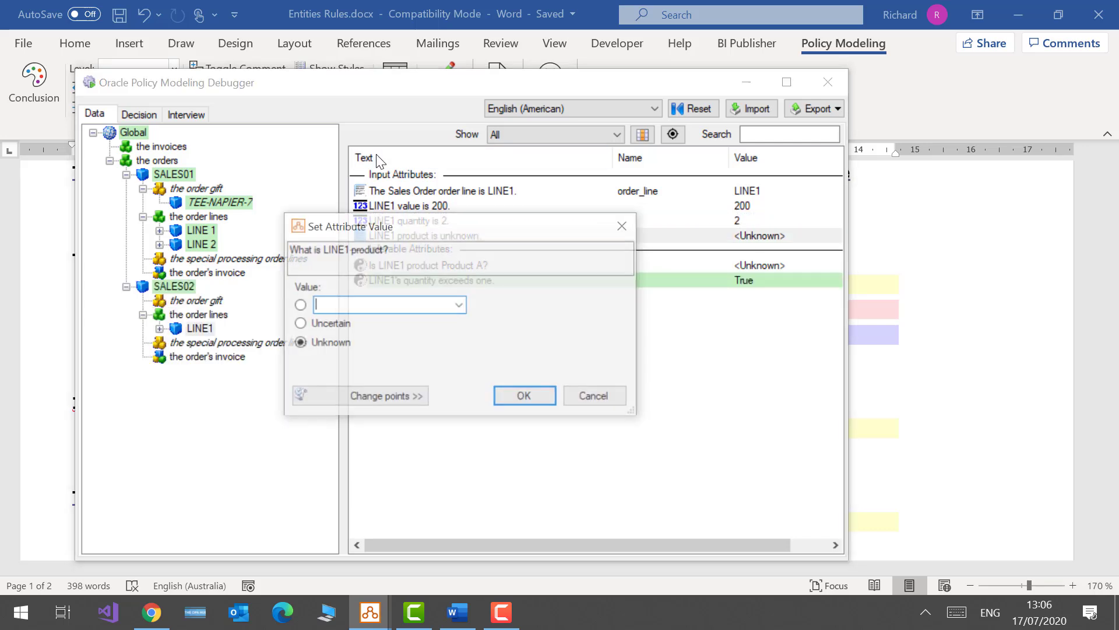
type("Product A")
key("Return")
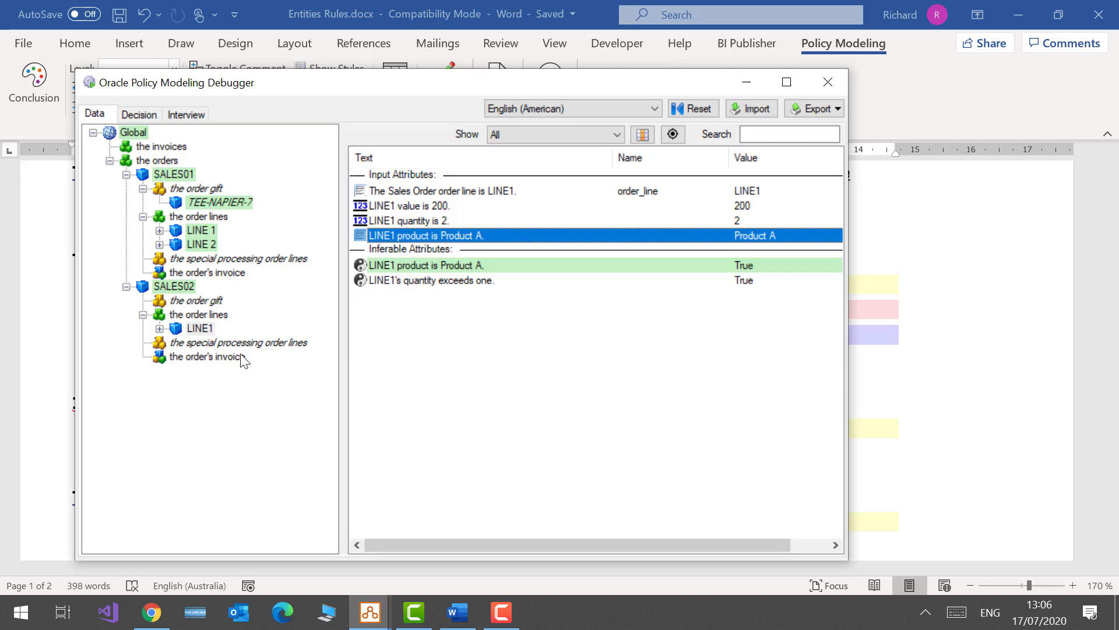
Step: Check the second order's attributes, set LINE1's value to 300 and open the instance under its order gift relationship
left_click(178, 286)
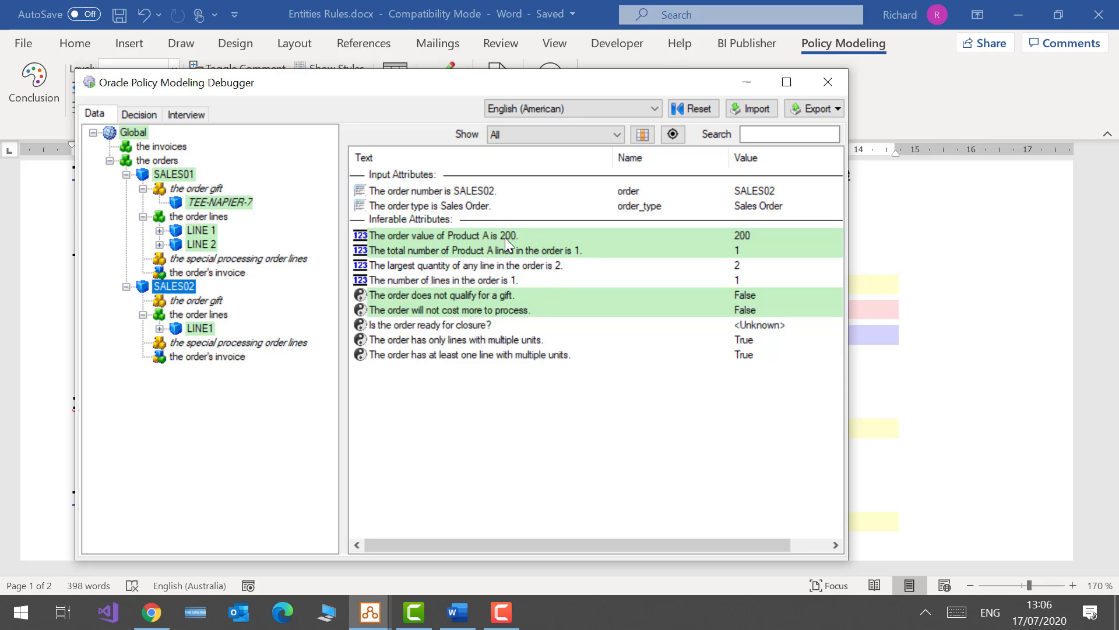
left_click(197, 328)
double_click(418, 205)
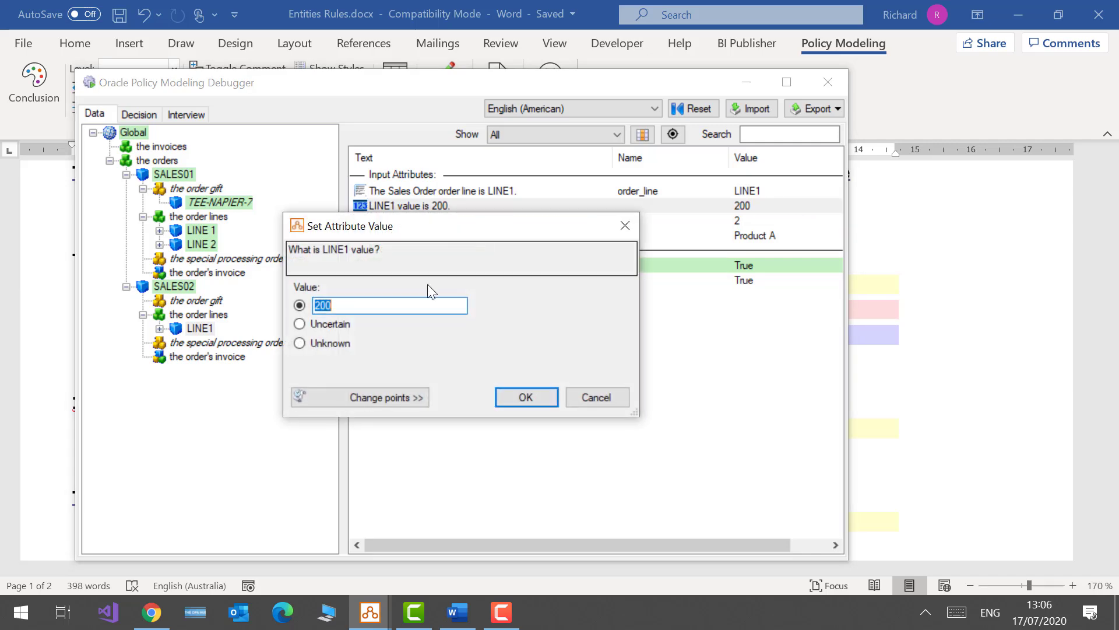
type("300")
key("Return")
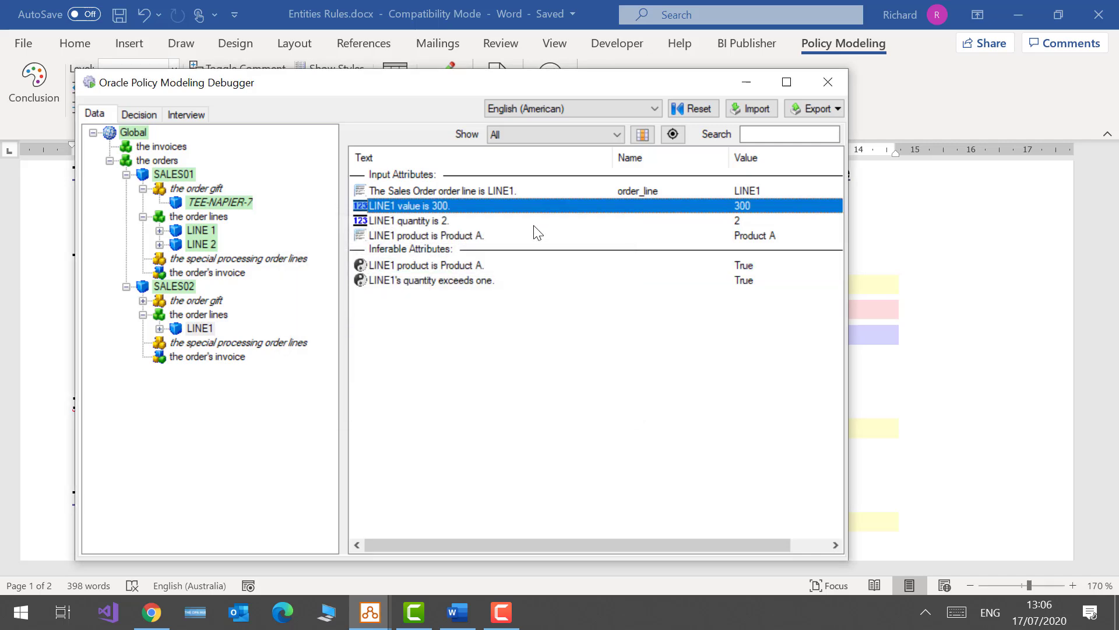
left_click(145, 299)
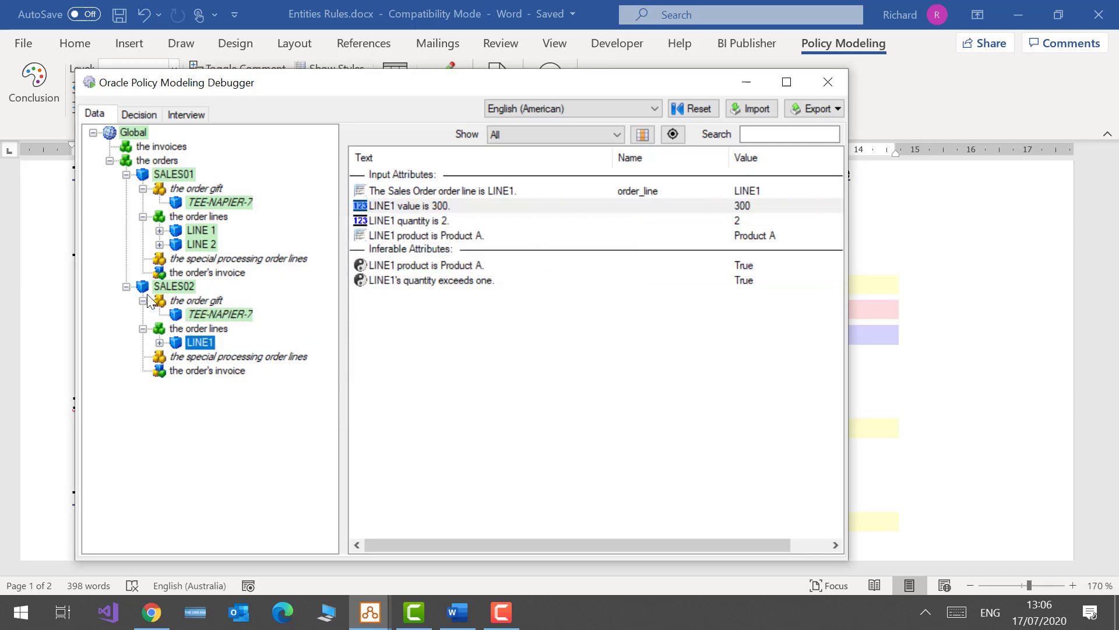
left_click(242, 315)
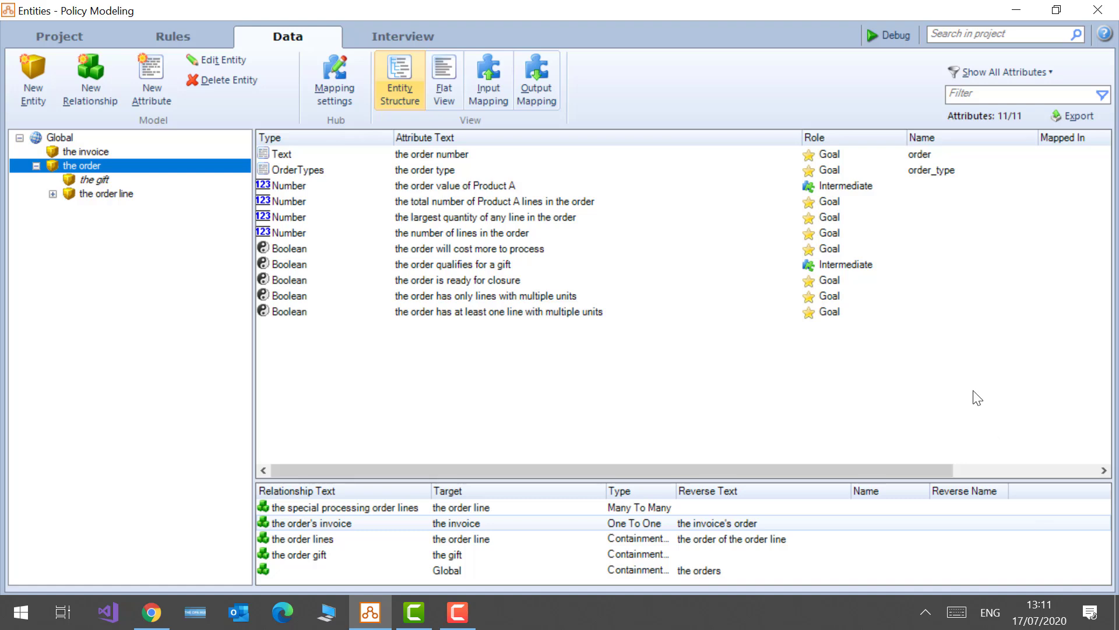
Step: In the Policy Modeling project, create an entity called "the customer" under Global and review its entity settings
left_click(70, 136)
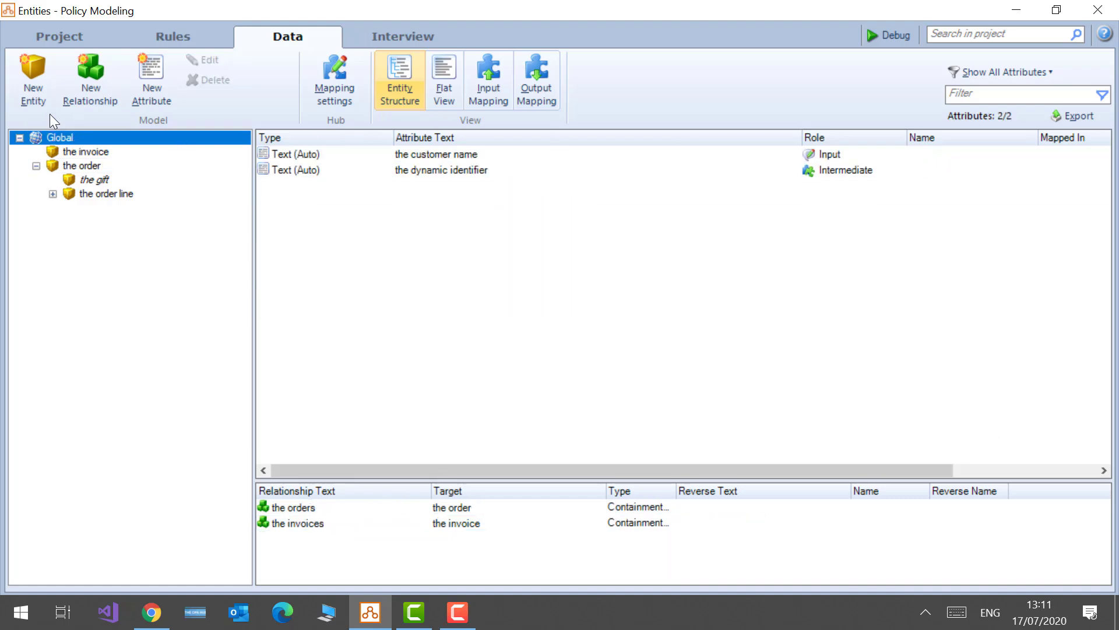
left_click(35, 82)
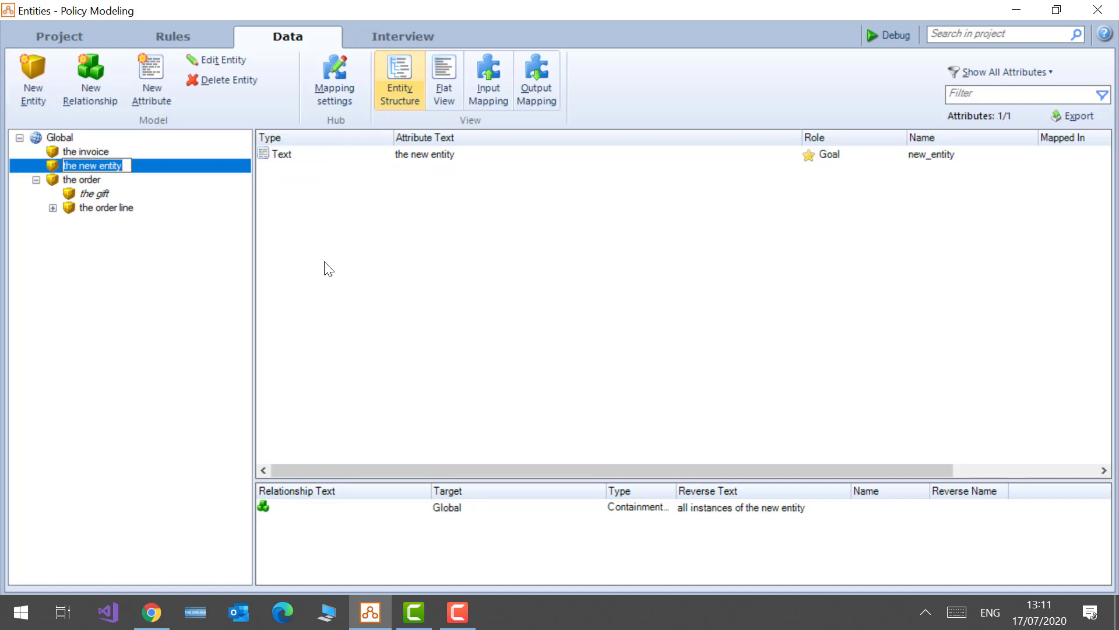
type("the customer")
key("Return")
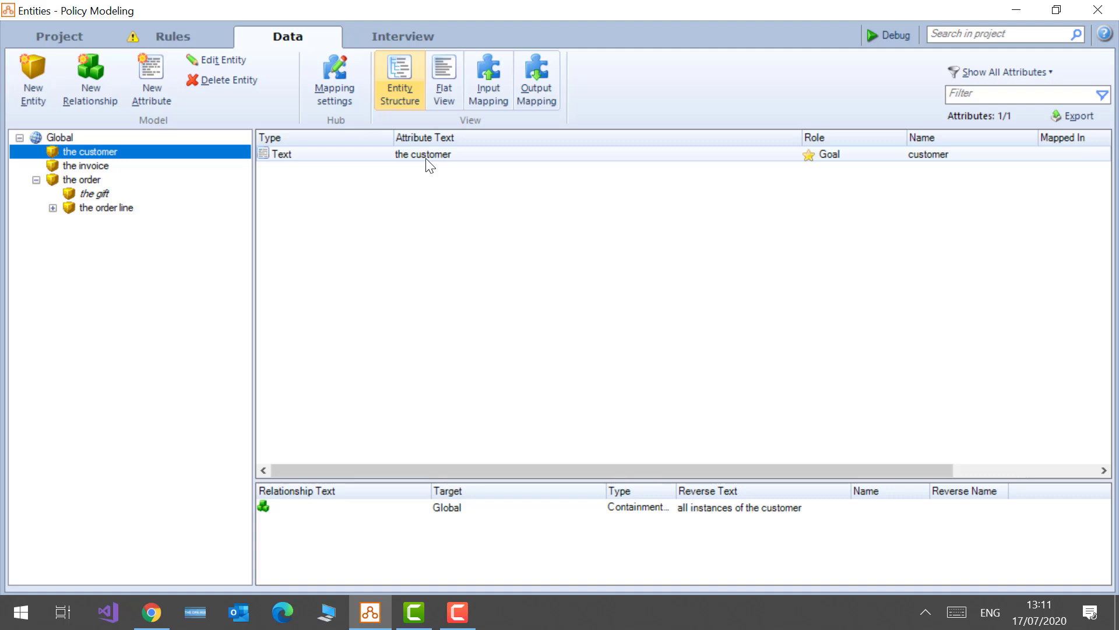
left_click(208, 56)
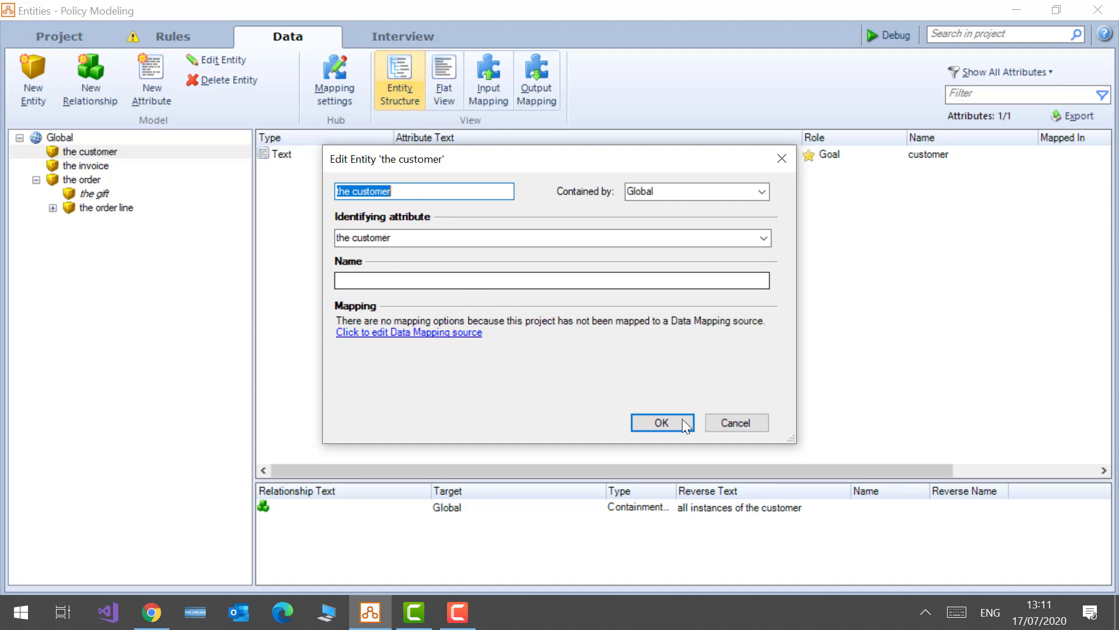
left_click(742, 421)
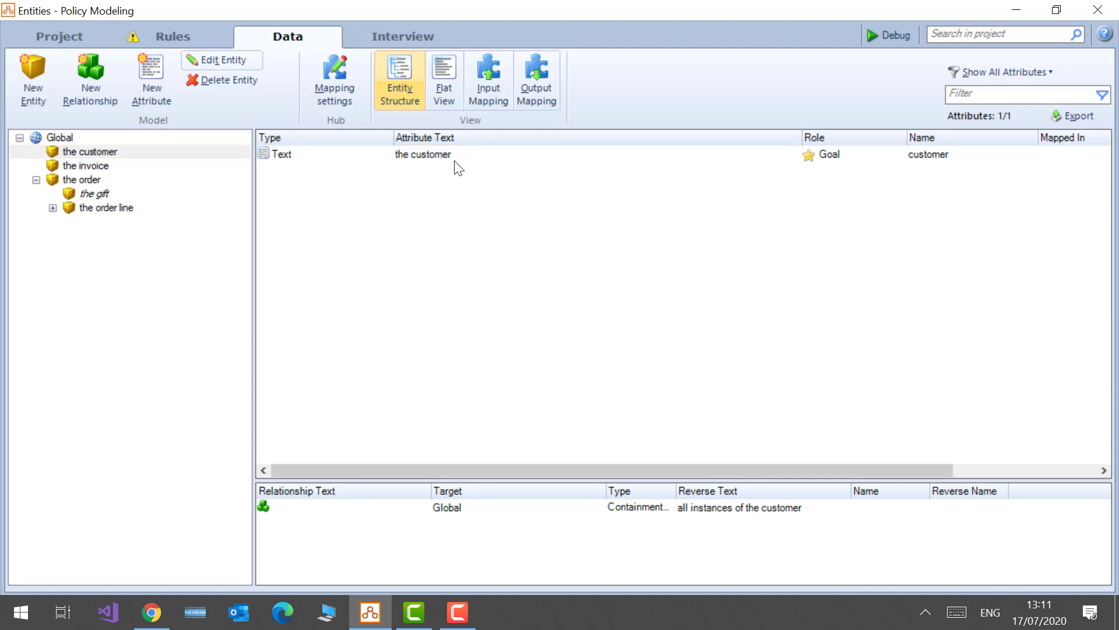
Step: Rename the customer entity's identifying attribute to "the customer name"
double_click(455, 162)
left_click(338, 105)
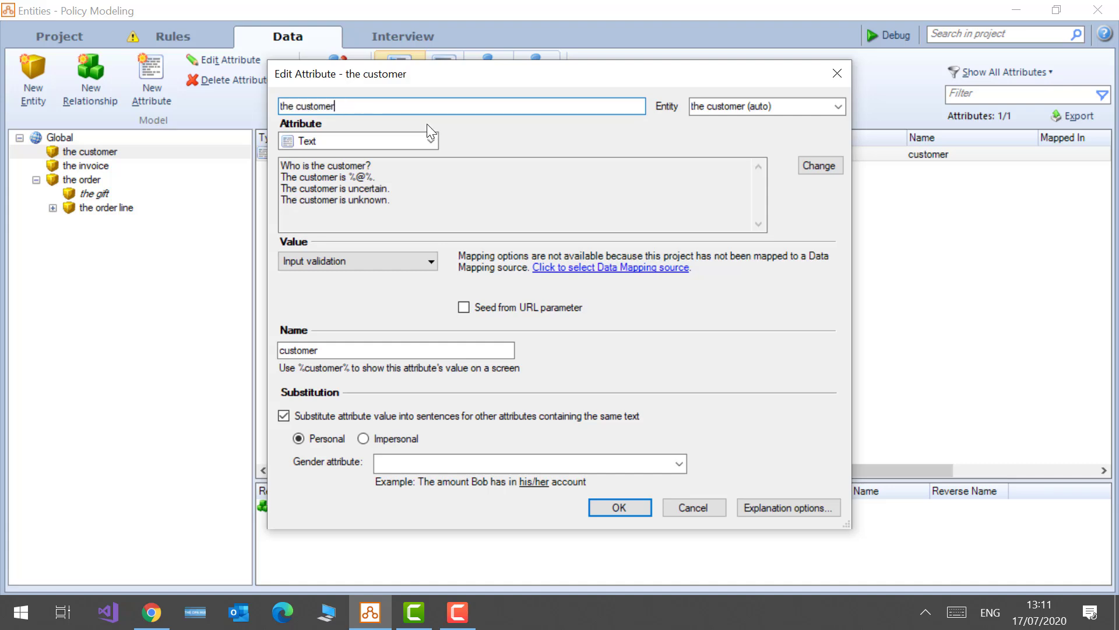
type("nae")
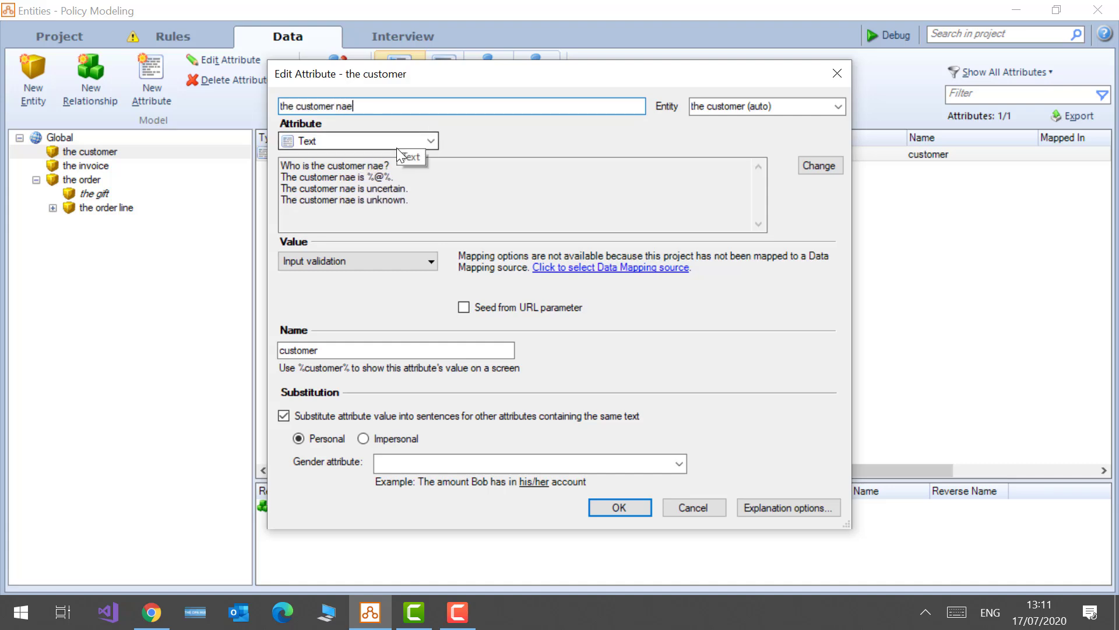
key("BackSpace")
type("me")
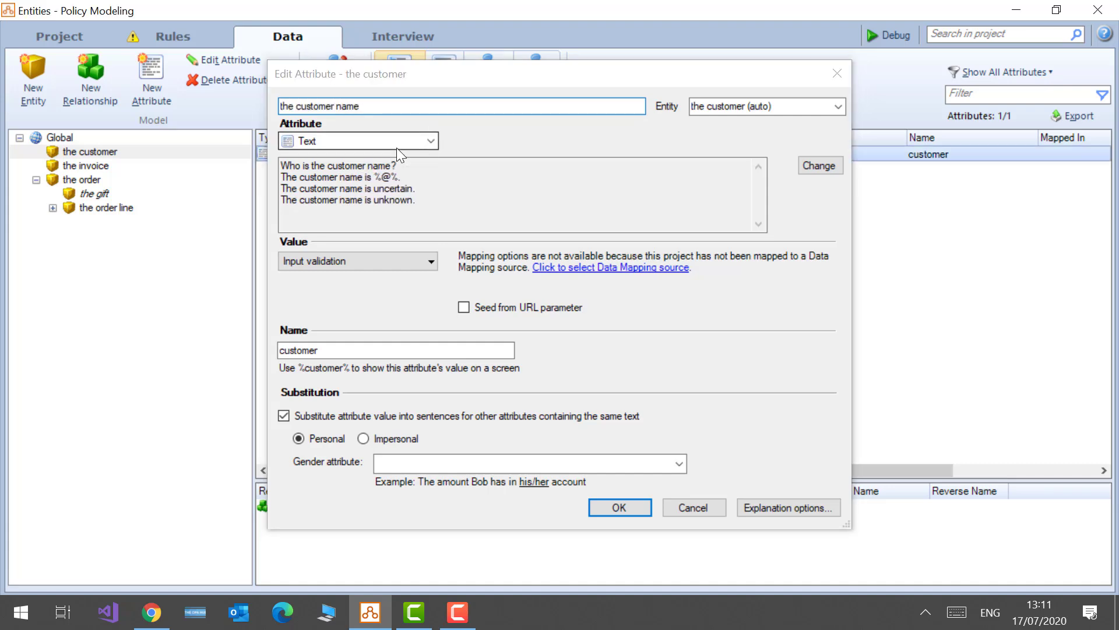
key("Return")
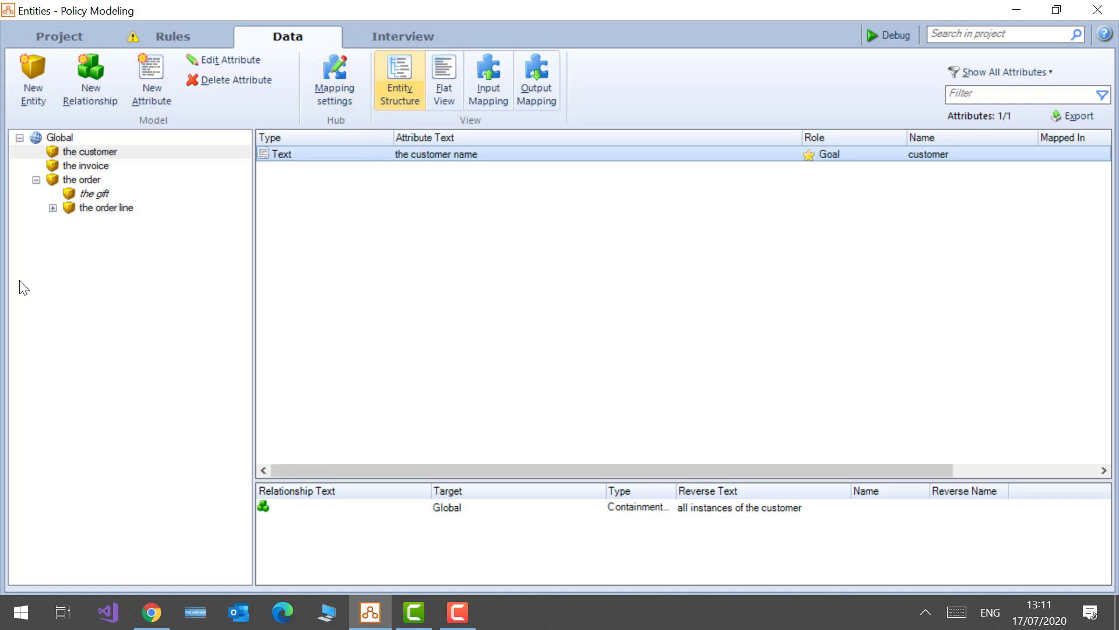
Step: Change the order entity to be contained by the customer and expand its child entities
left_click(93, 182)
double_click(92, 182)
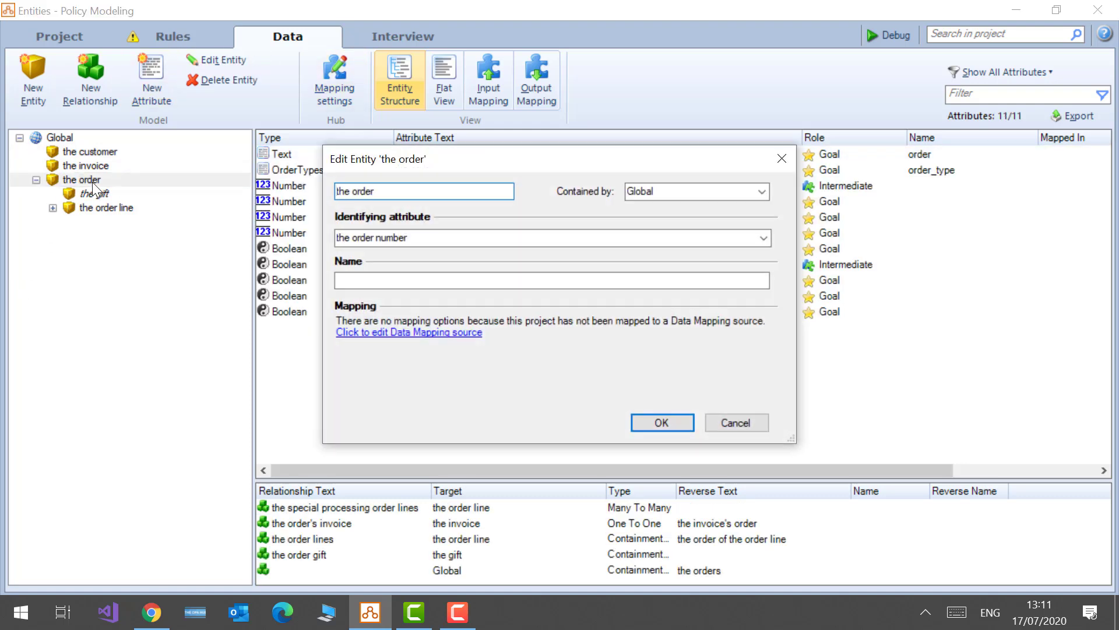
left_click(766, 190)
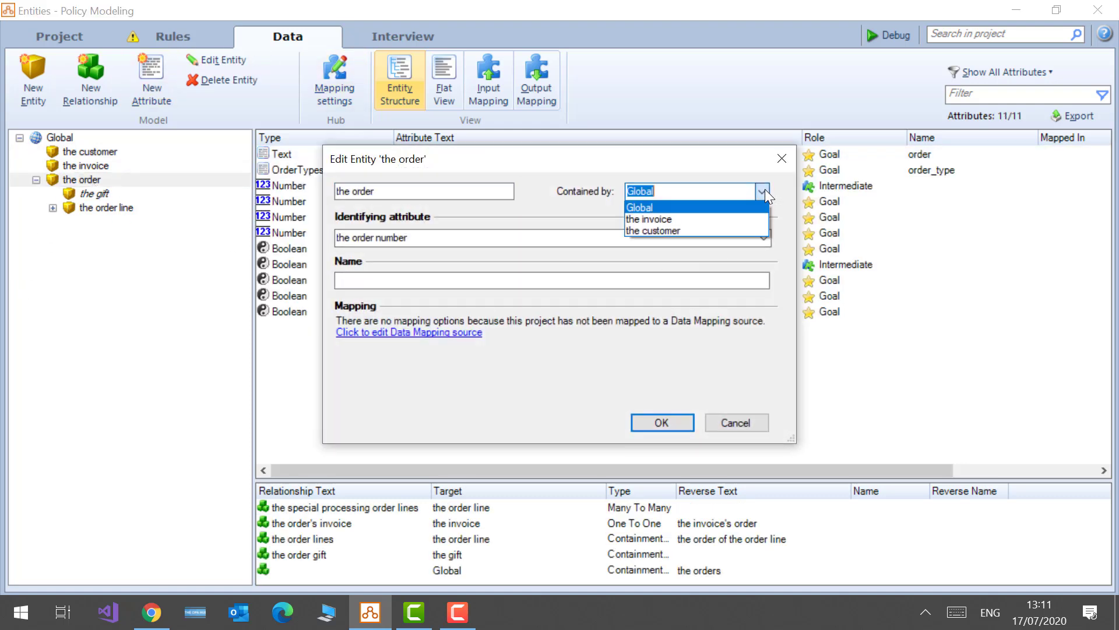
left_click(711, 229)
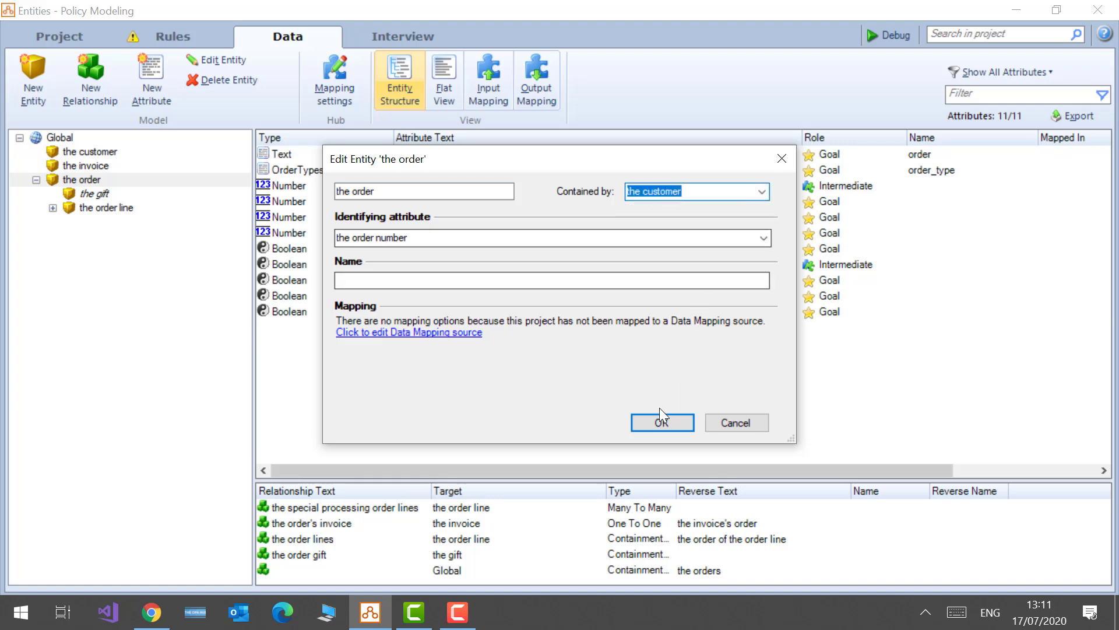
left_click(661, 422)
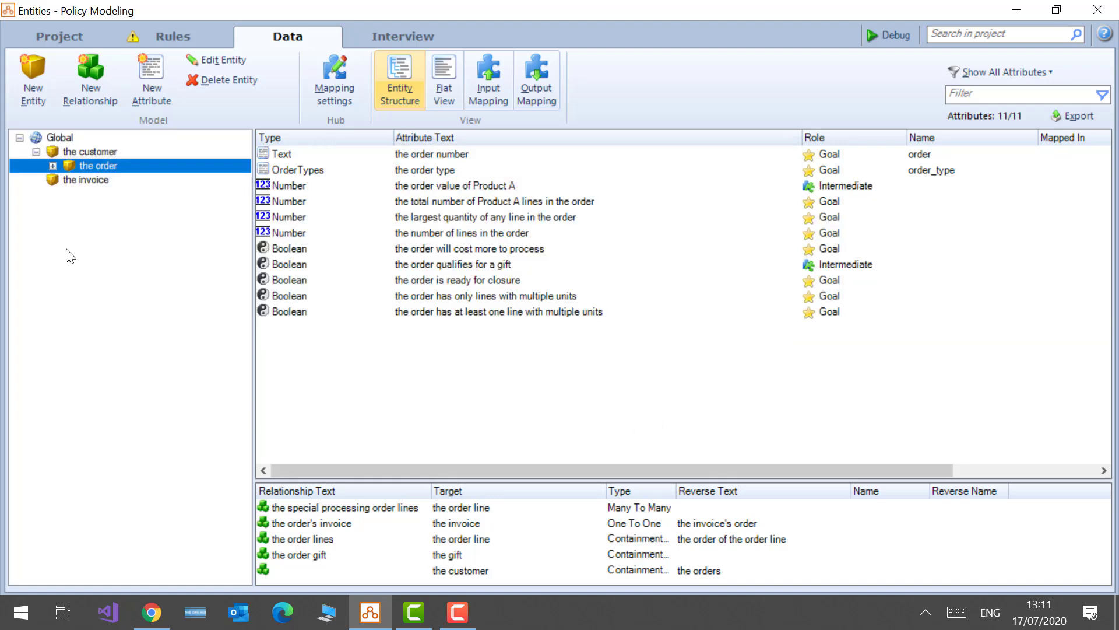
left_click(55, 167)
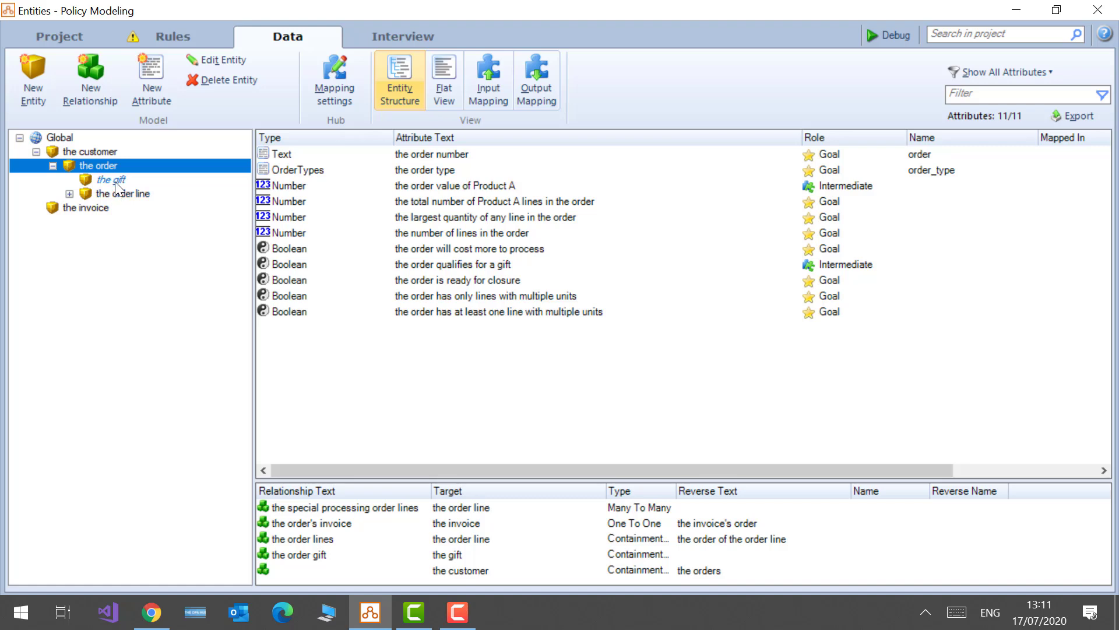
Step: Return to the Entities Rules document in Word and change the conclusion "the dynamic identifier" to "the customer dynamic identifier"
left_click(161, 41)
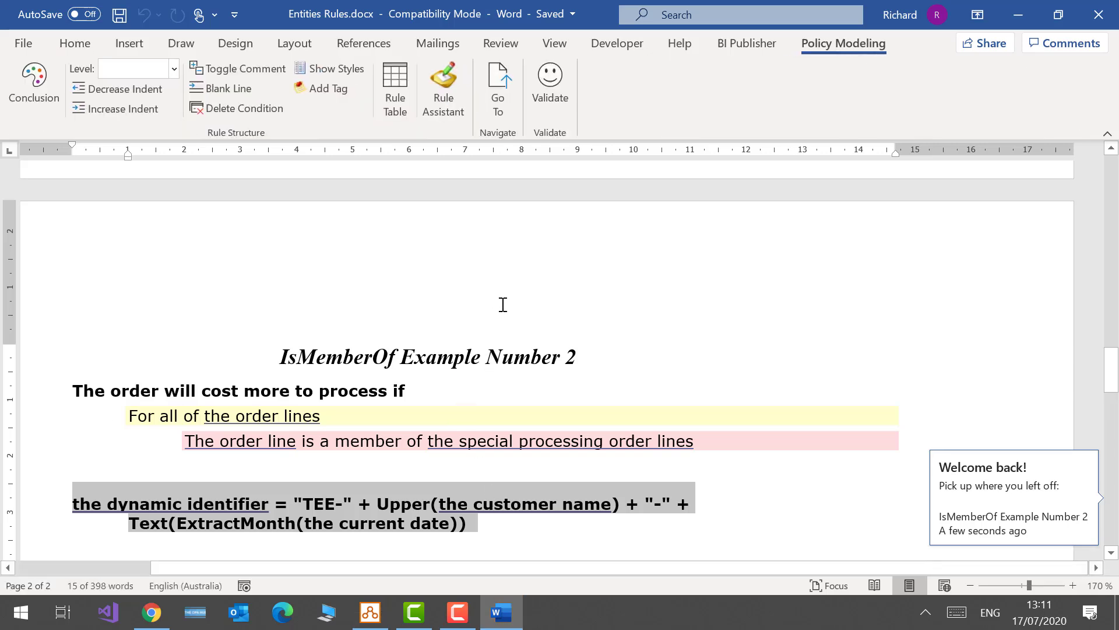
scroll(350, 408, "down", 2)
left_click(255, 422)
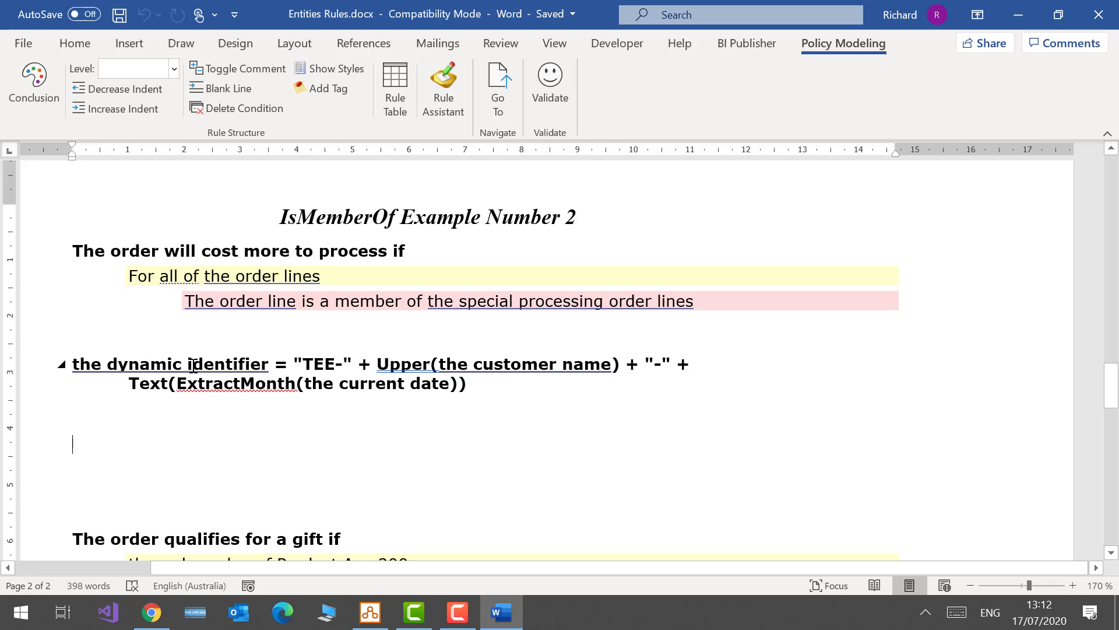
left_click(112, 363)
type("custo")
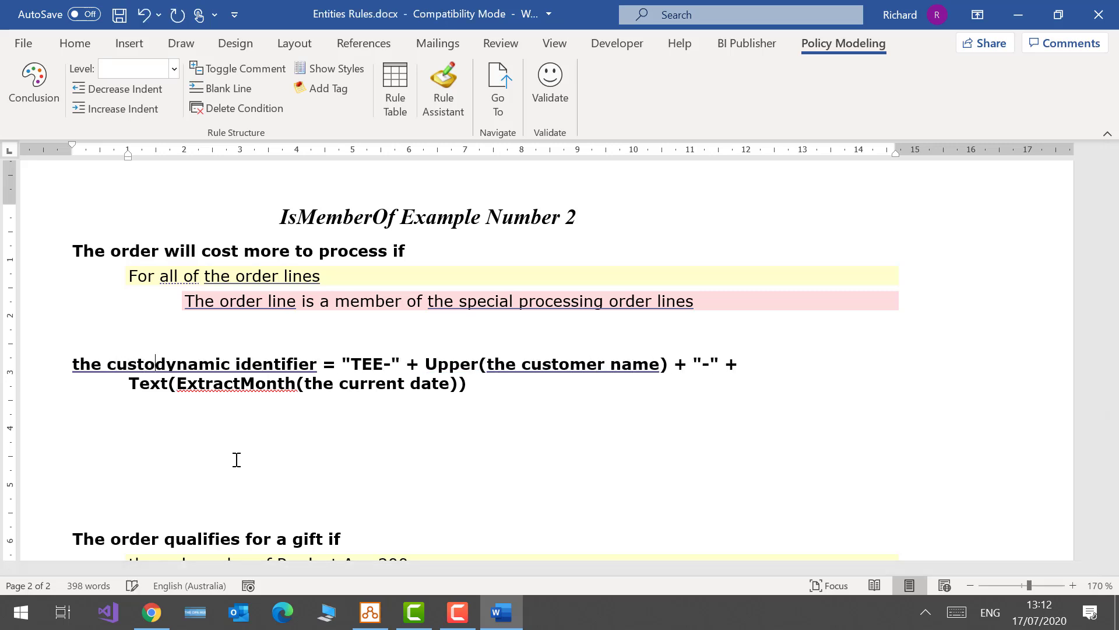
type("mer")
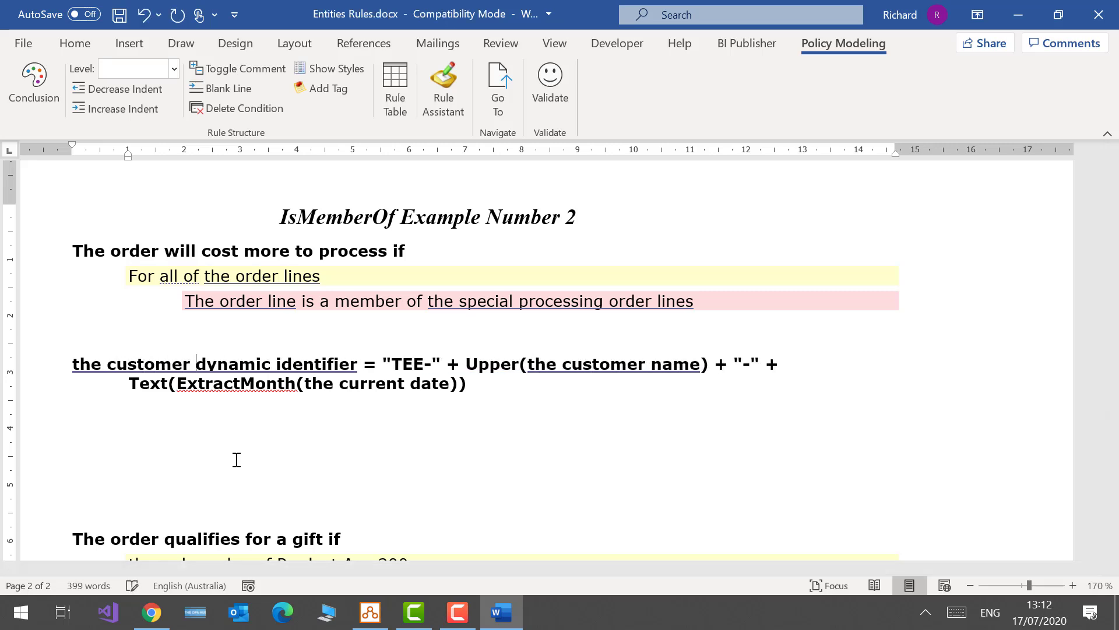
Step: Validate the rules document and review the settings of the customer dynamic identifier attribute in the Policy Modeling project
left_click(548, 79)
left_click(589, 374)
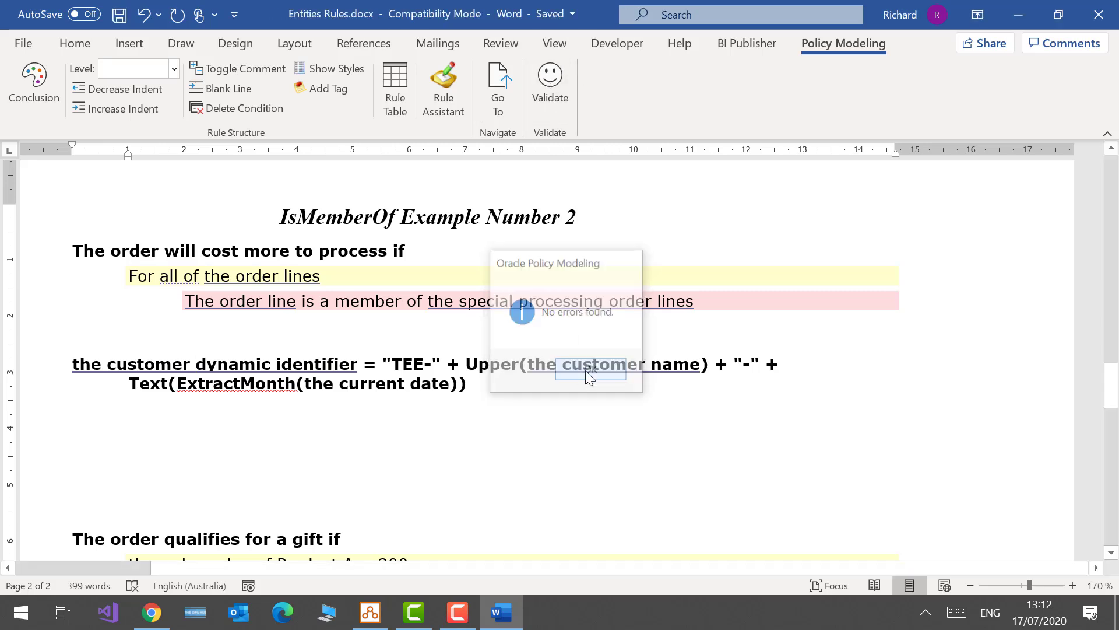
left_click(229, 365)
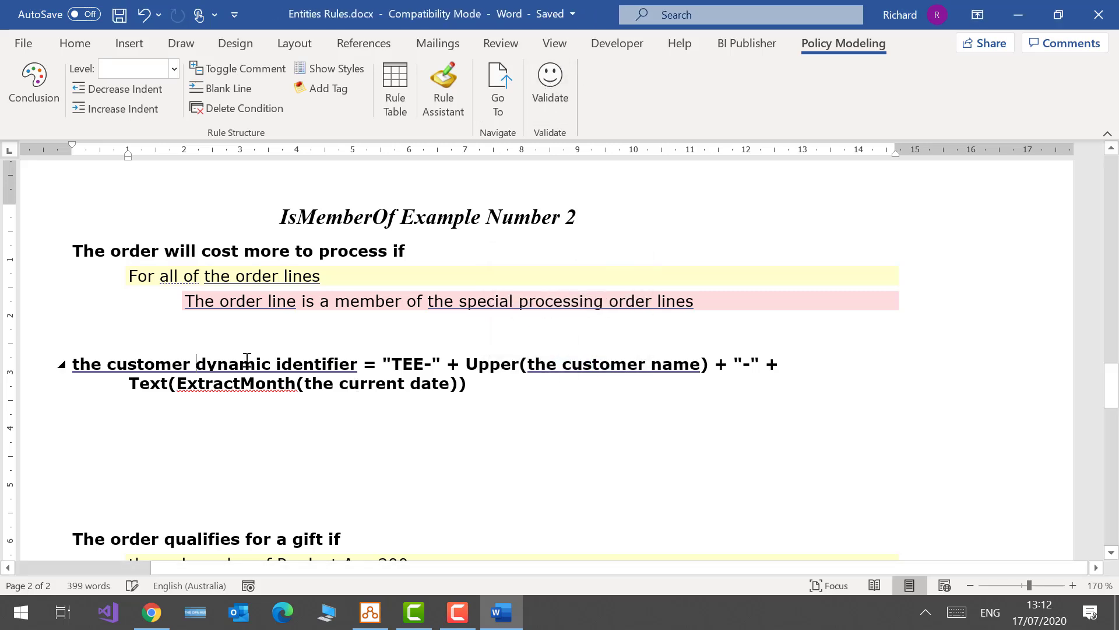
left_click(505, 82)
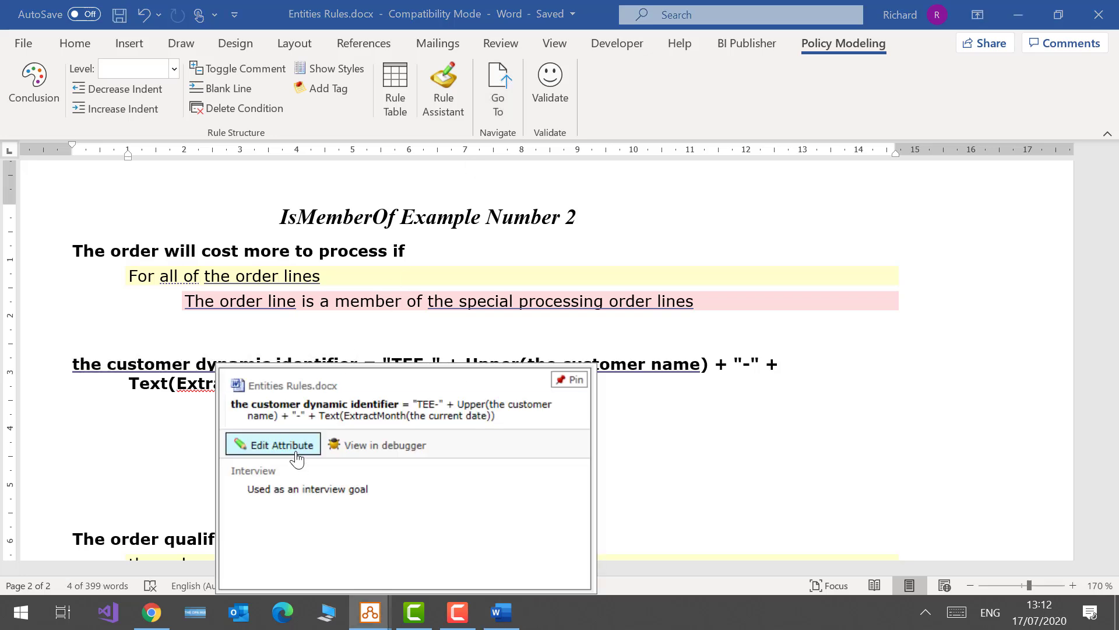
left_click(295, 455)
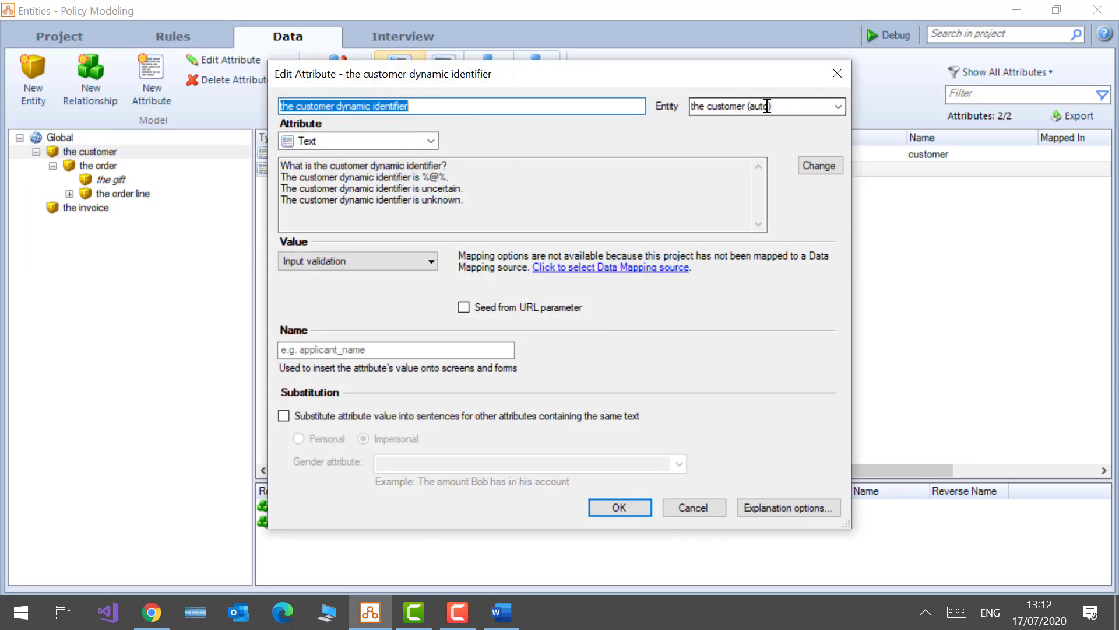
left_click_drag(370, 165, 314, 167)
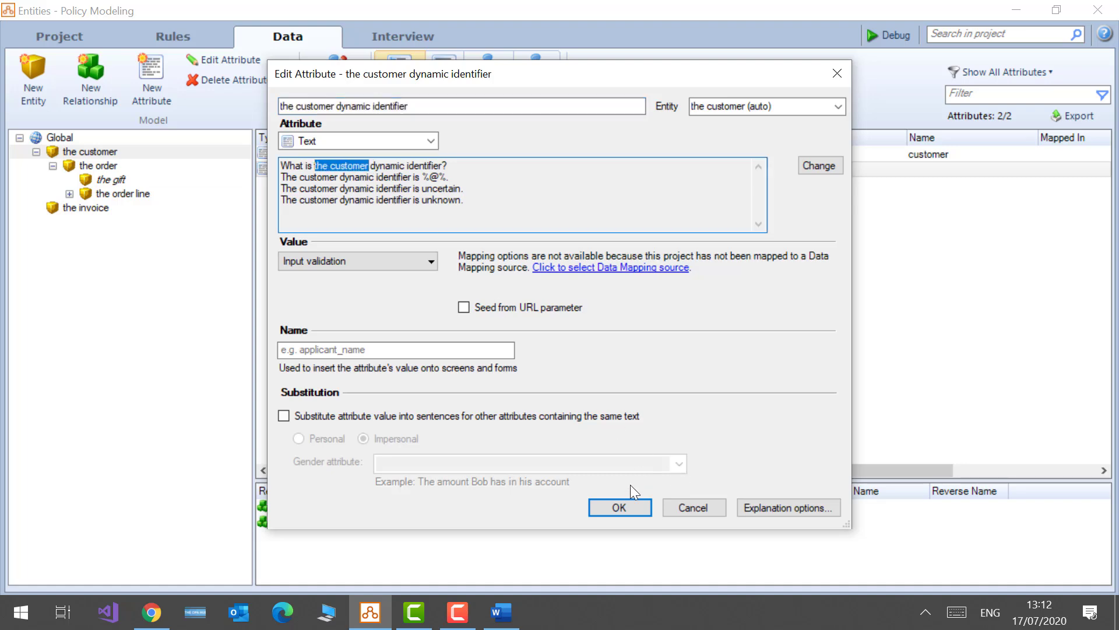
left_click(624, 506)
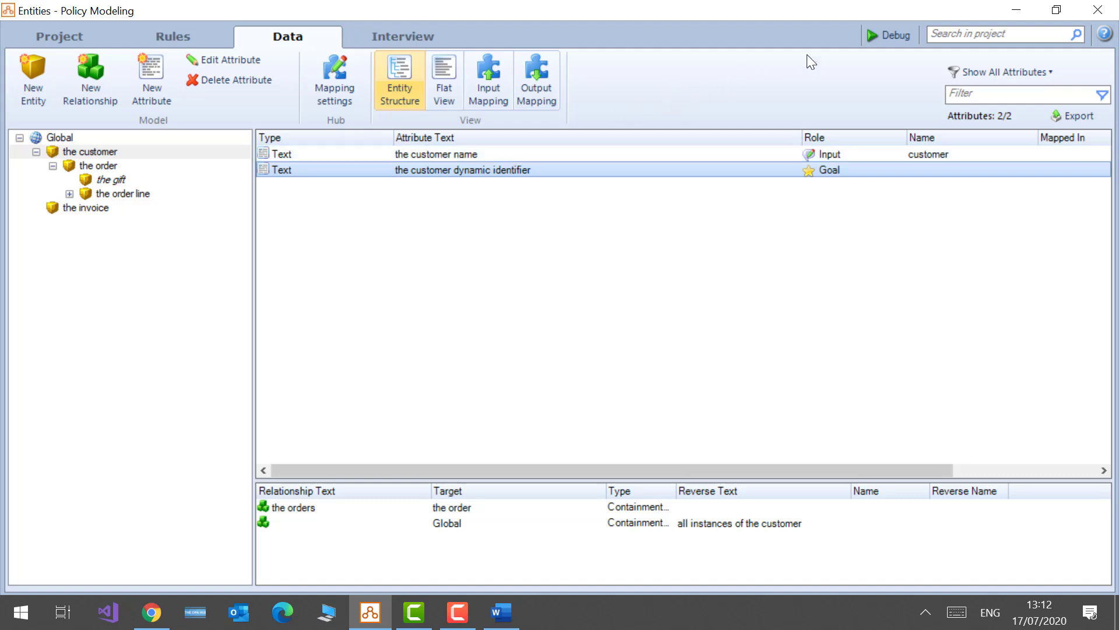
Step: Start the debugger and show the containment relationship from Global to the customer in the session data
left_click(885, 38)
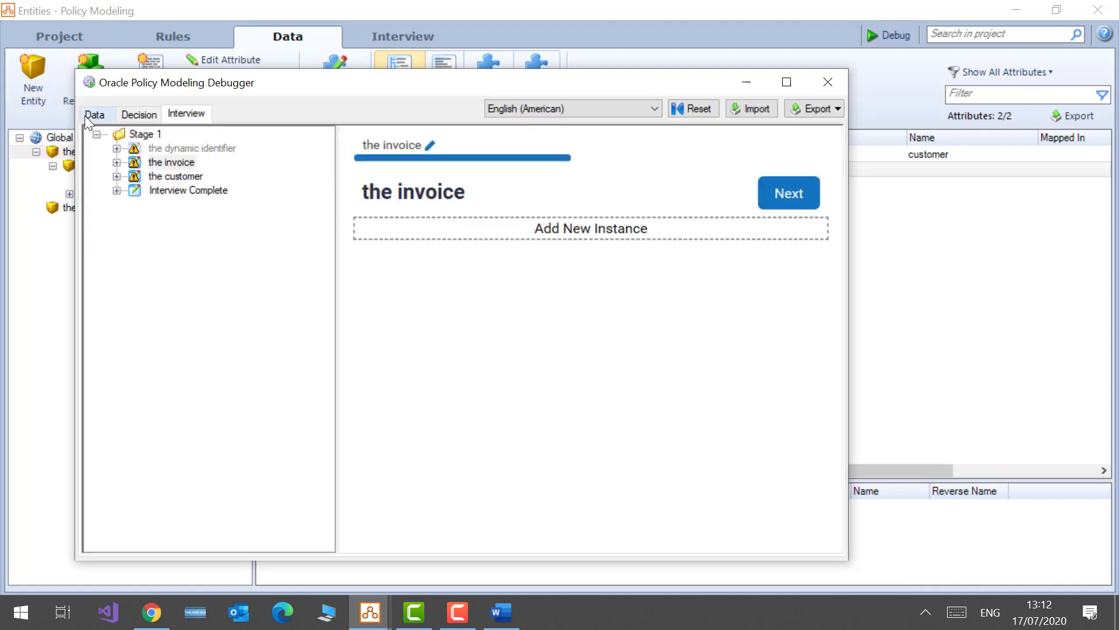
left_click(92, 114)
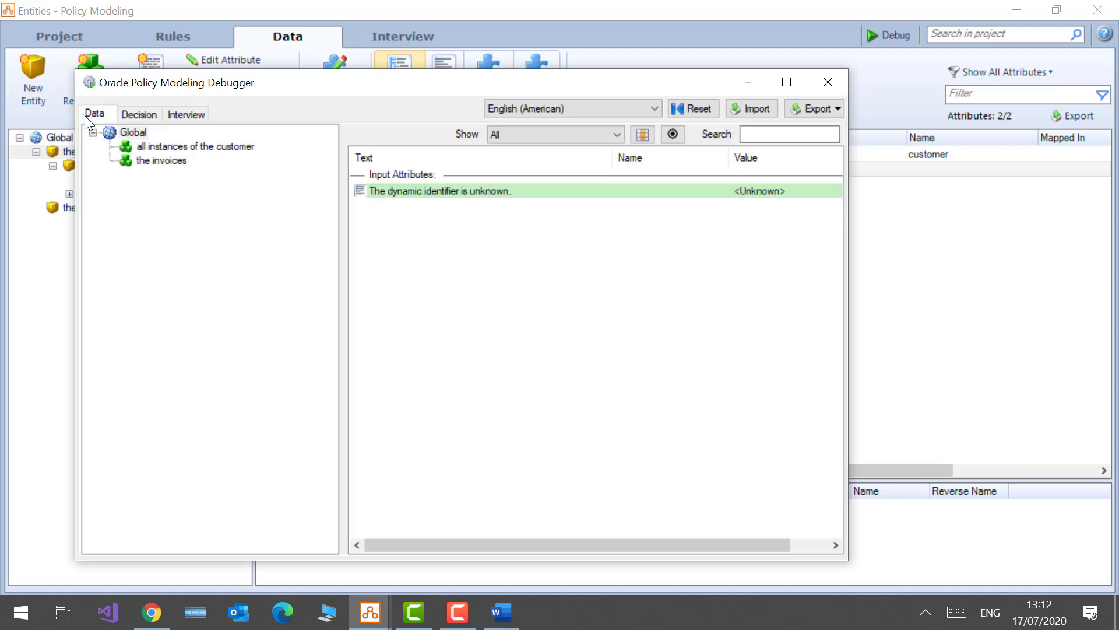
left_click(172, 146)
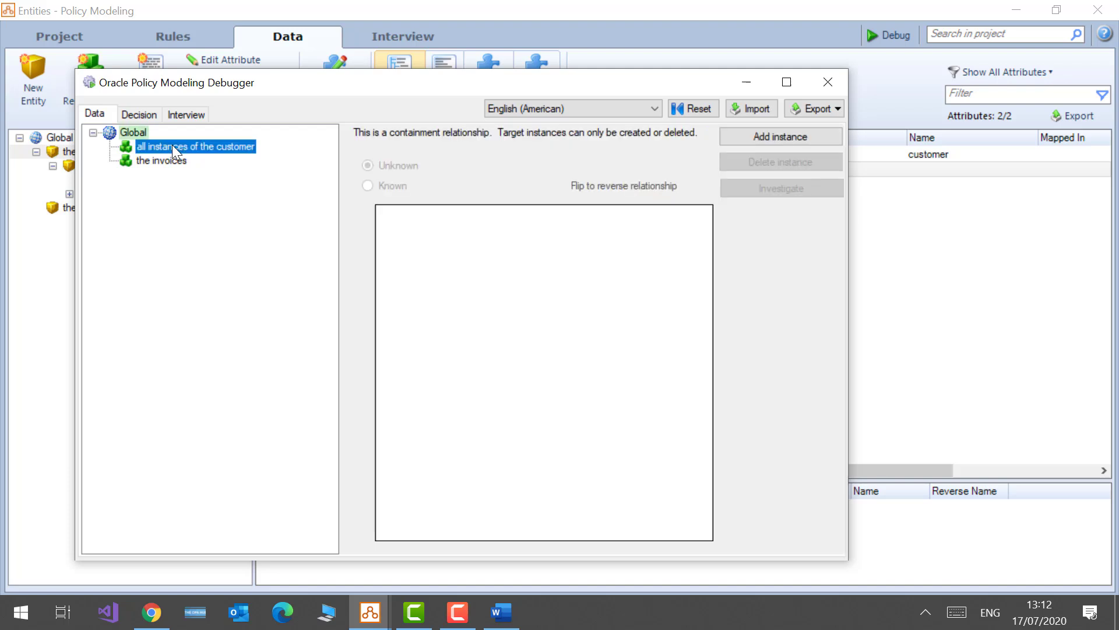
Step: Rename the Global-to-customer containment relationship to "the customers" in the project and apply the change in the debugger
left_click(256, 50)
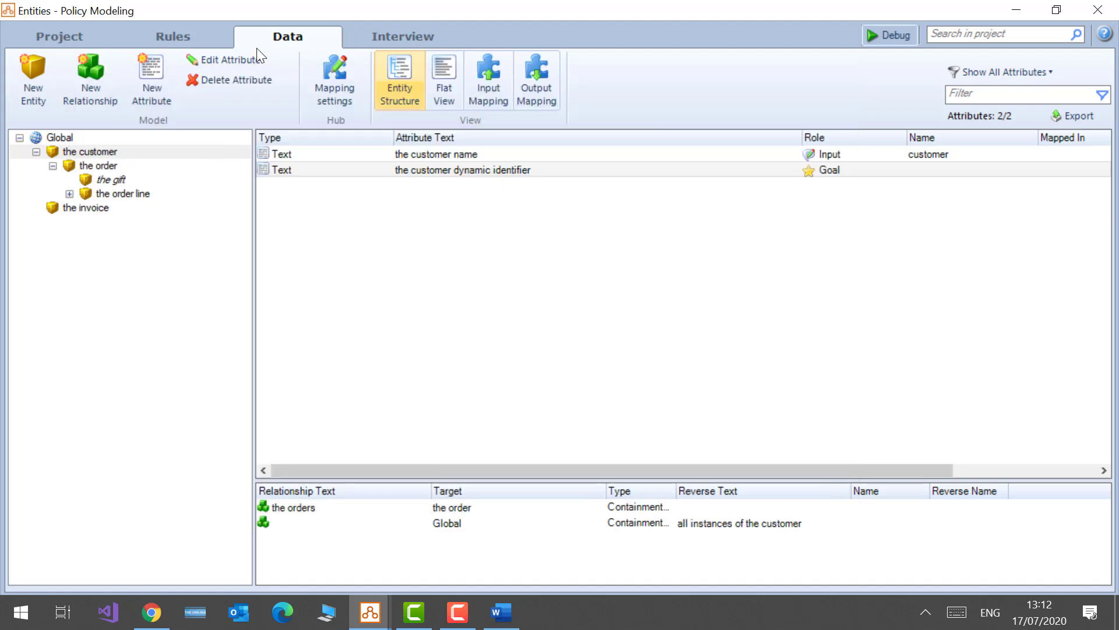
double_click(737, 525)
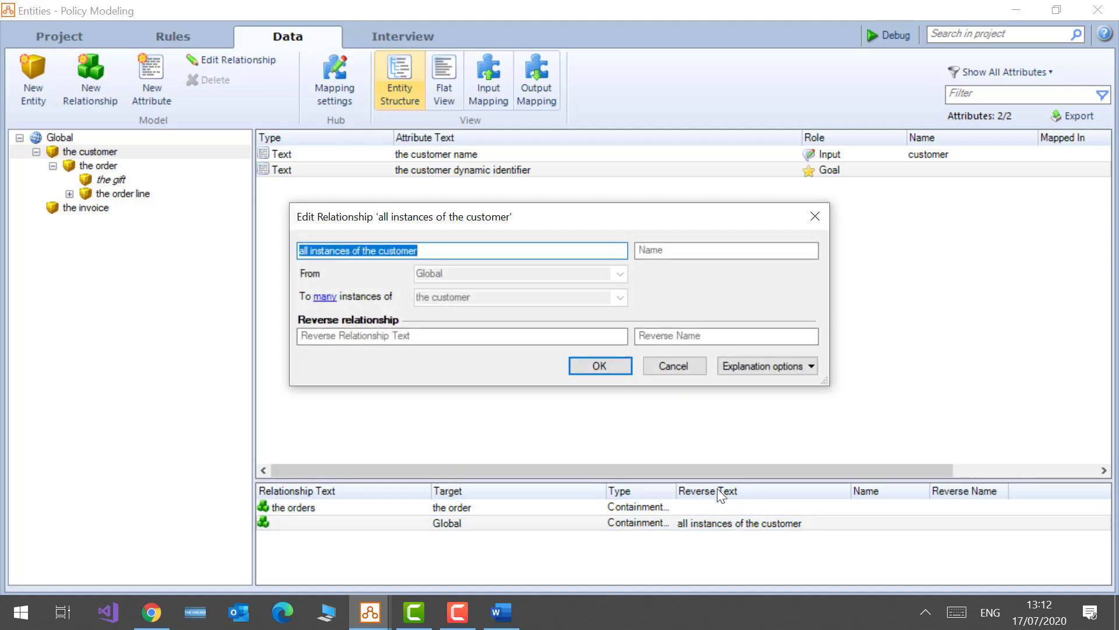
type("the customers")
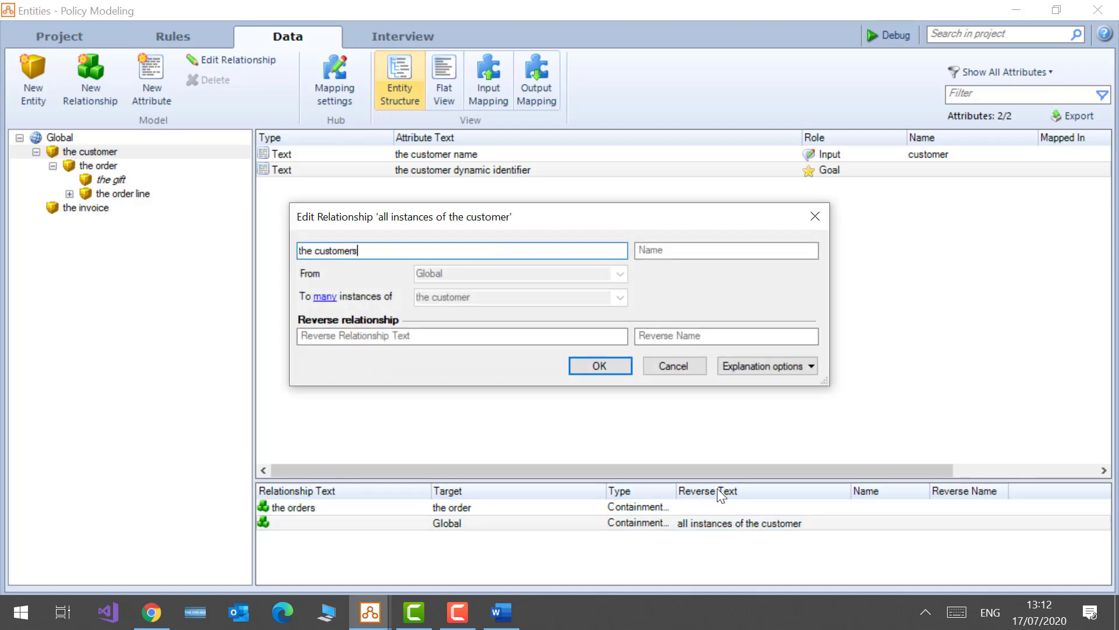
key("Return")
key("alt+Tab")
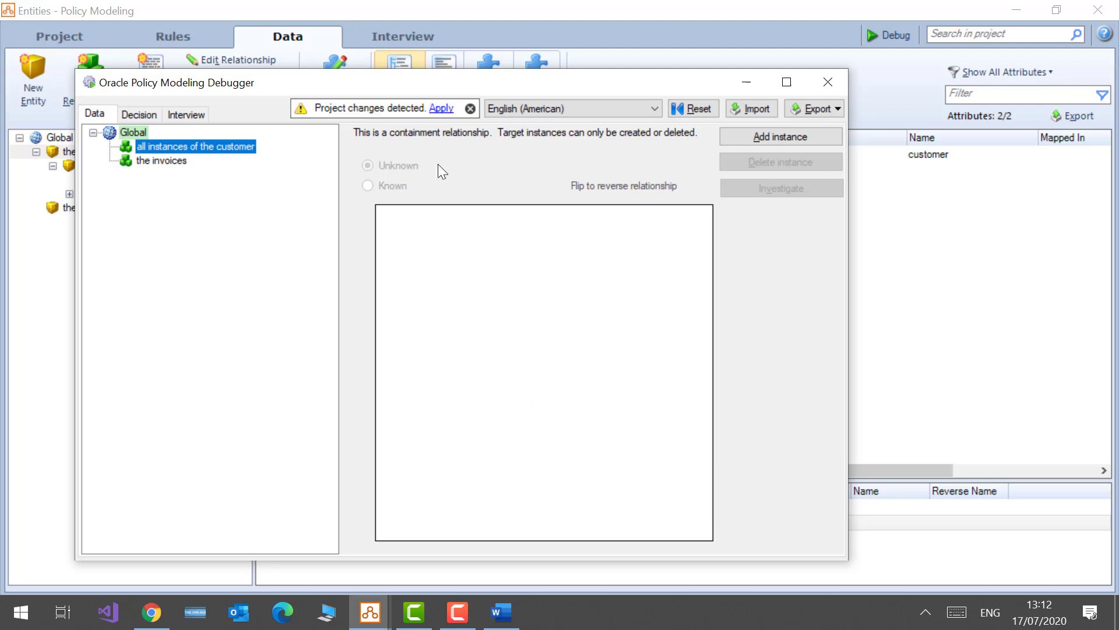
left_click(445, 110)
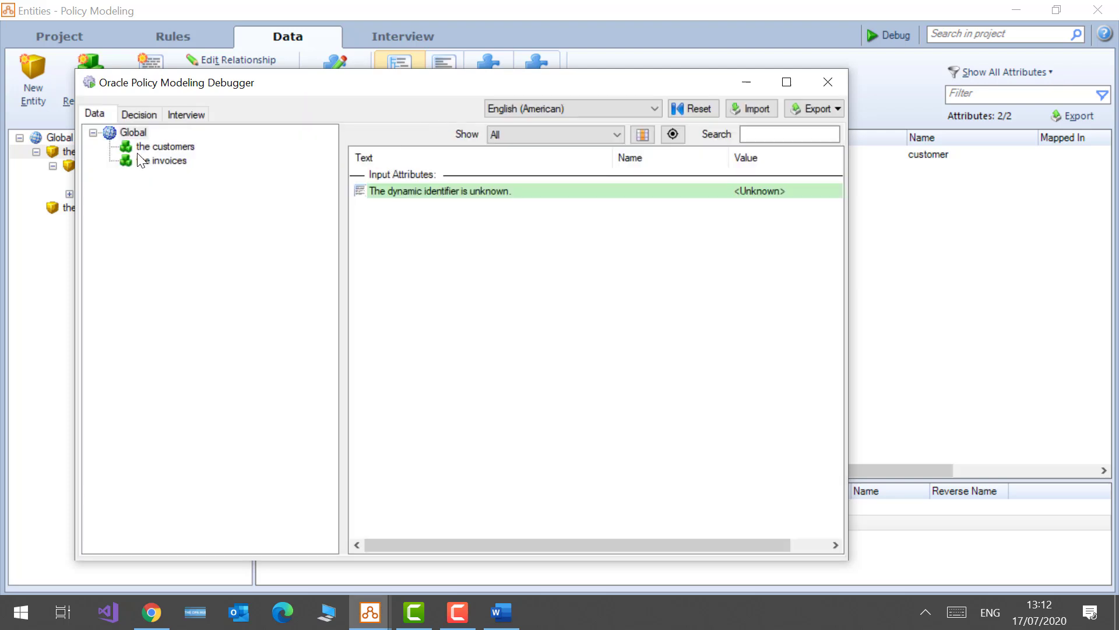
Step: Add two instances to the customers relationship in the debugger
left_click(146, 160)
left_click(158, 146)
left_click(790, 134)
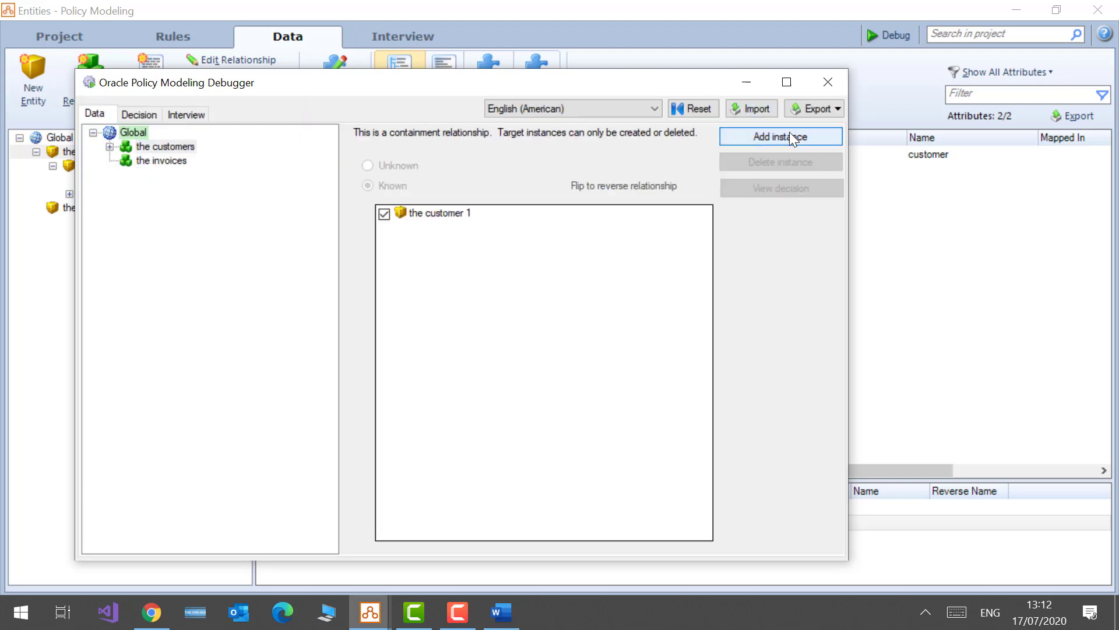
left_click(790, 134)
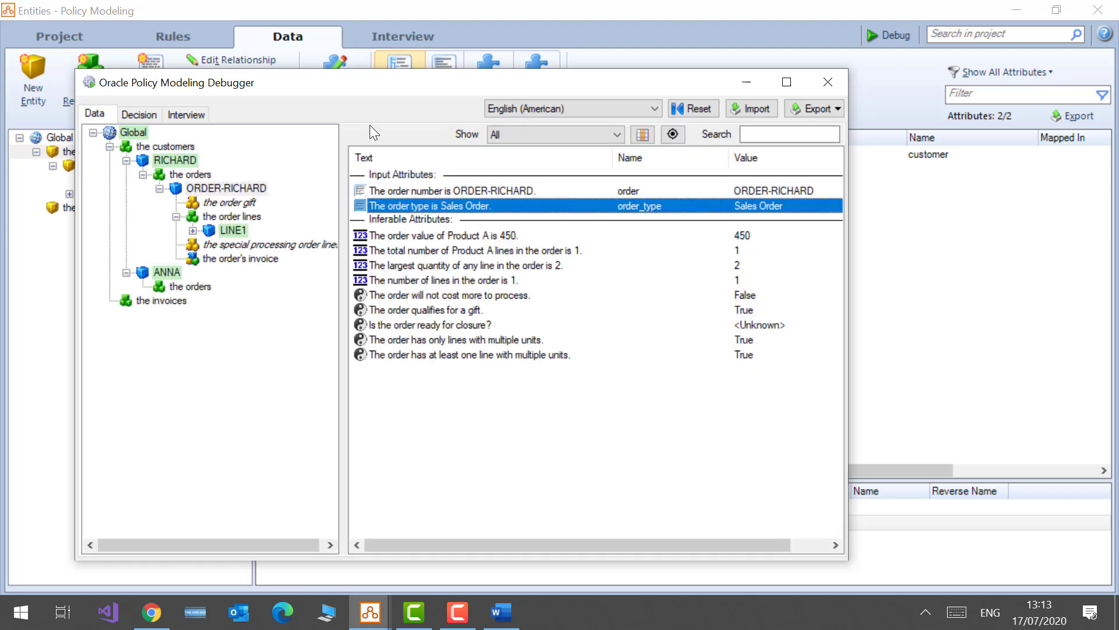
Step: Review LINE1's attributes and investigate the inferred order gift relationship of the first customer's order
left_click(230, 231)
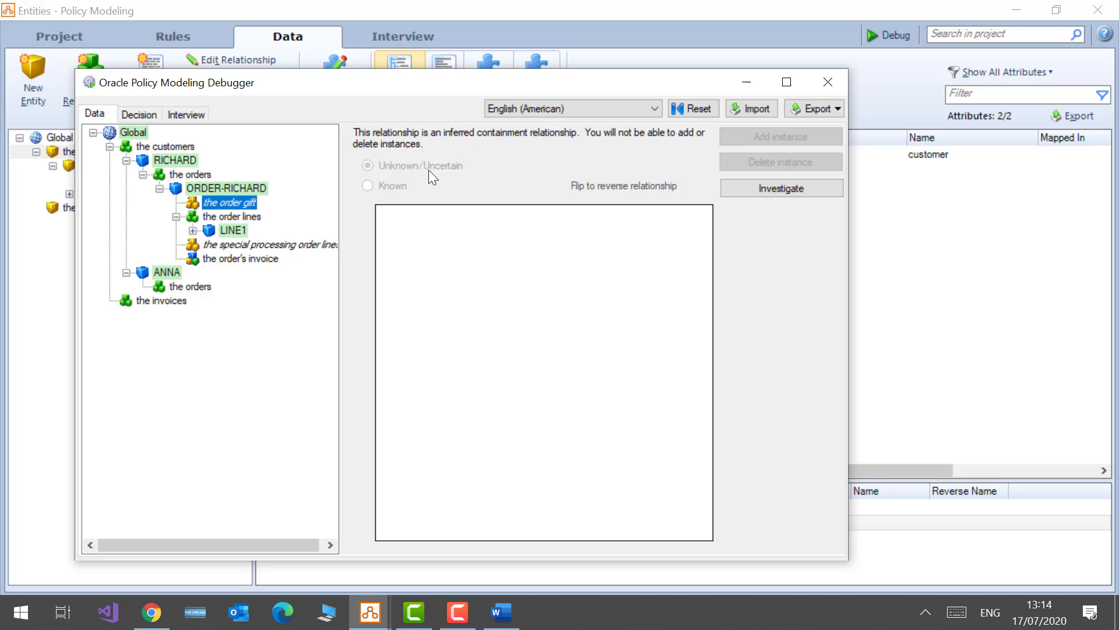
left_click(233, 230)
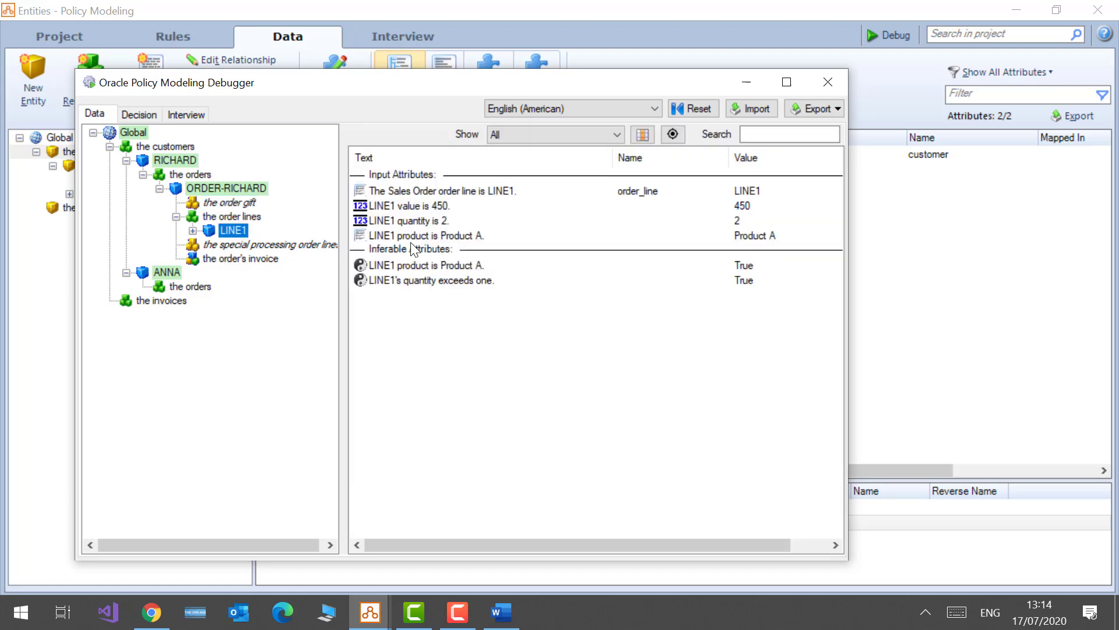
left_click(228, 203)
left_click(804, 188)
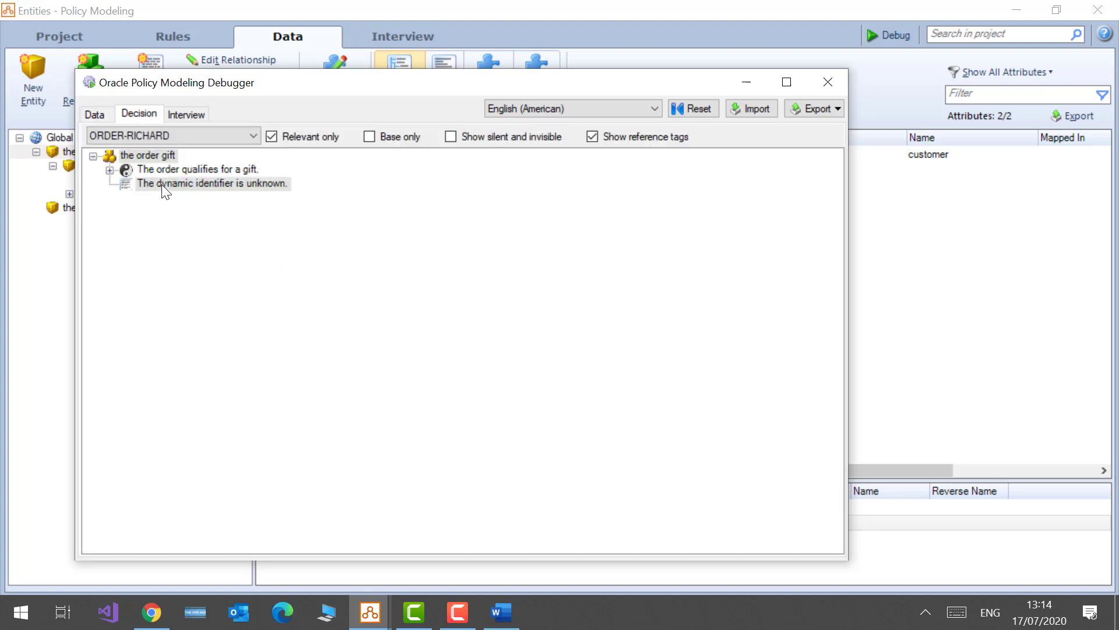
Step: Trace the dynamic identifier to its InferInstance rule in Word, change it there to "the customer dynamic identifier", then validate and close the document
right_click(159, 183)
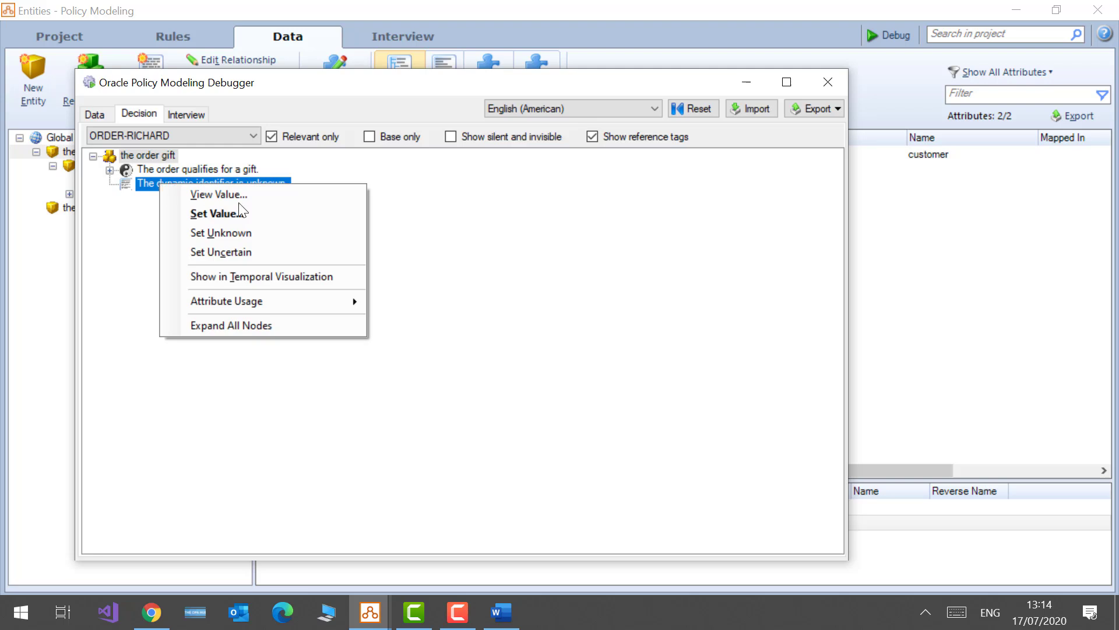
mouse_move(294, 296)
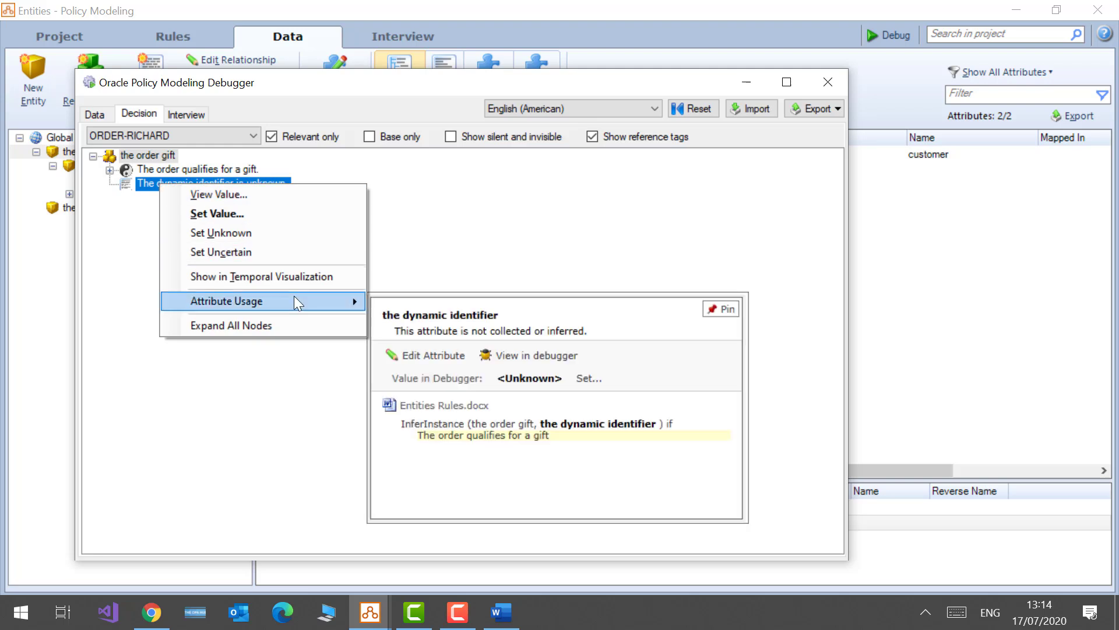
left_click(507, 430)
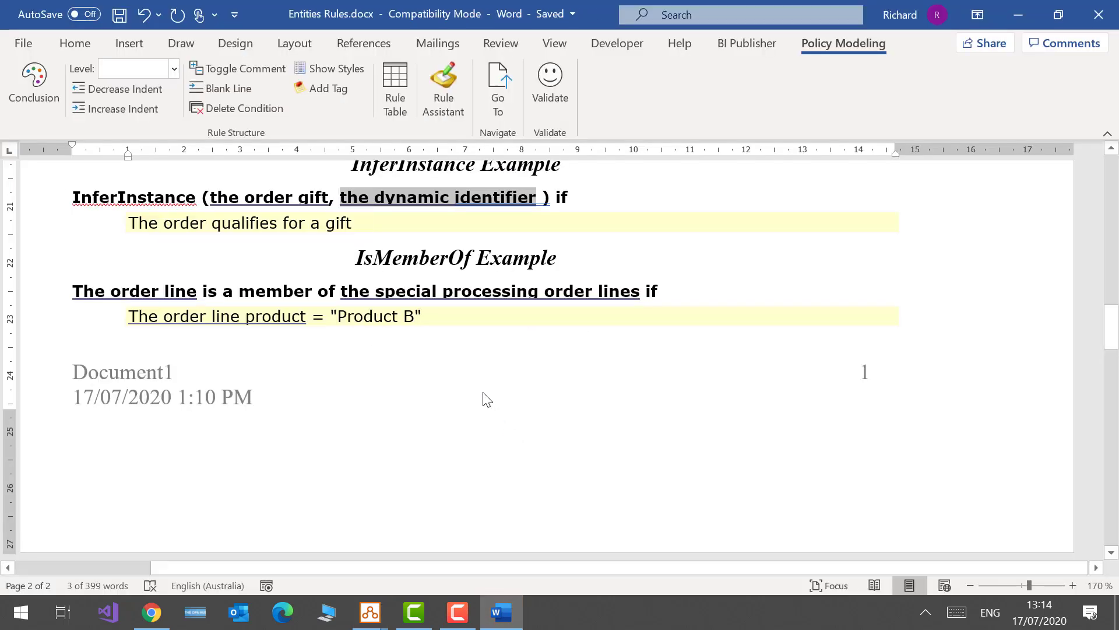
left_click(375, 198)
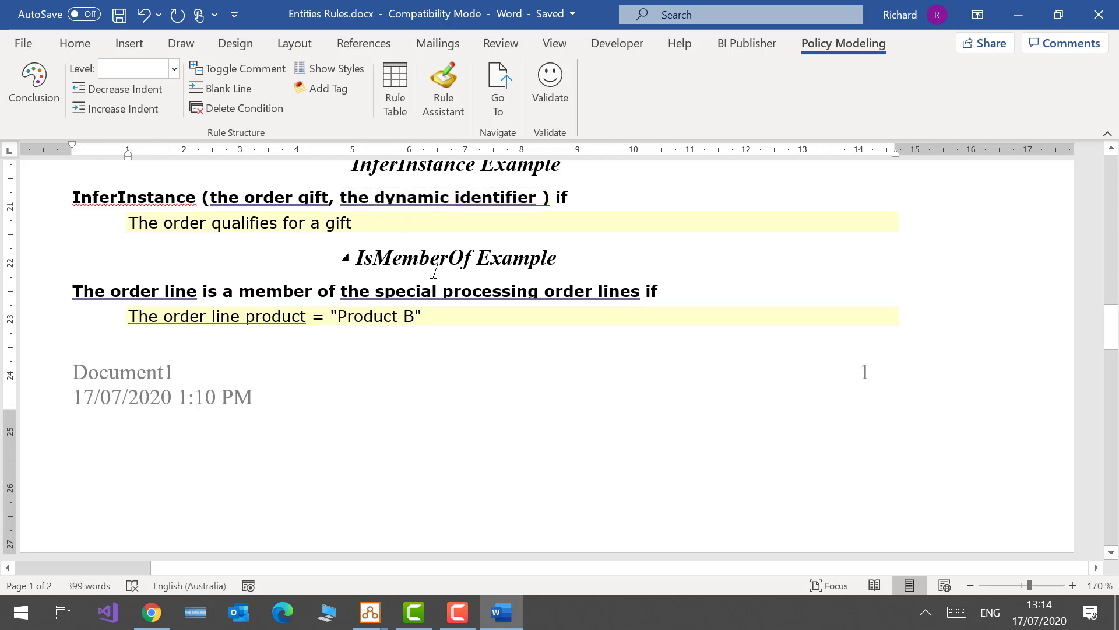
type("customer")
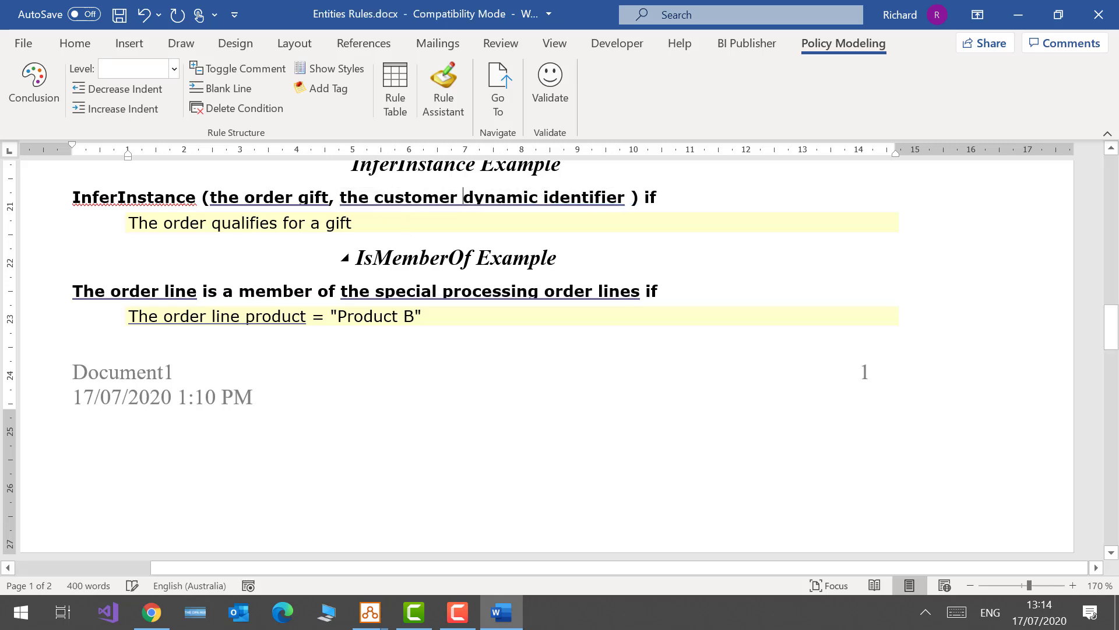
left_click(550, 91)
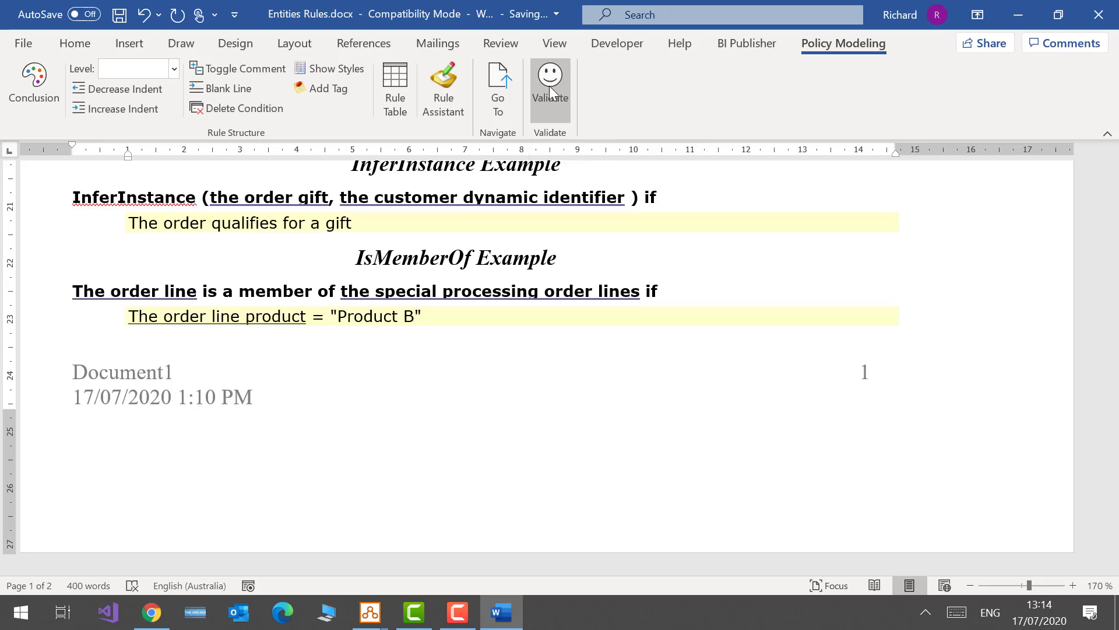
left_click(600, 376)
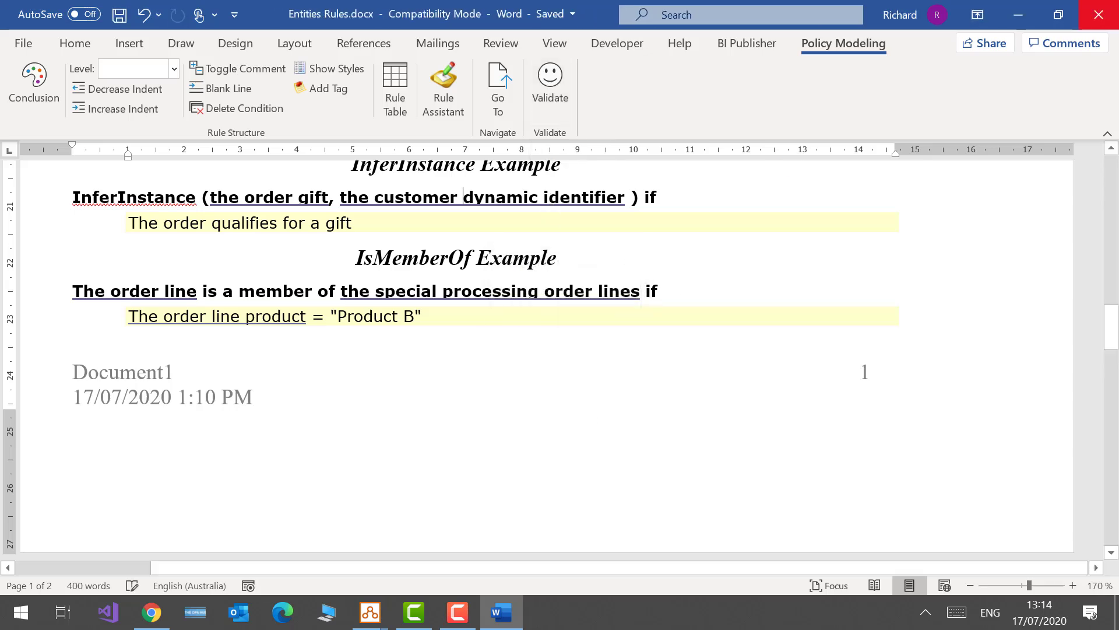
left_click(1098, 14)
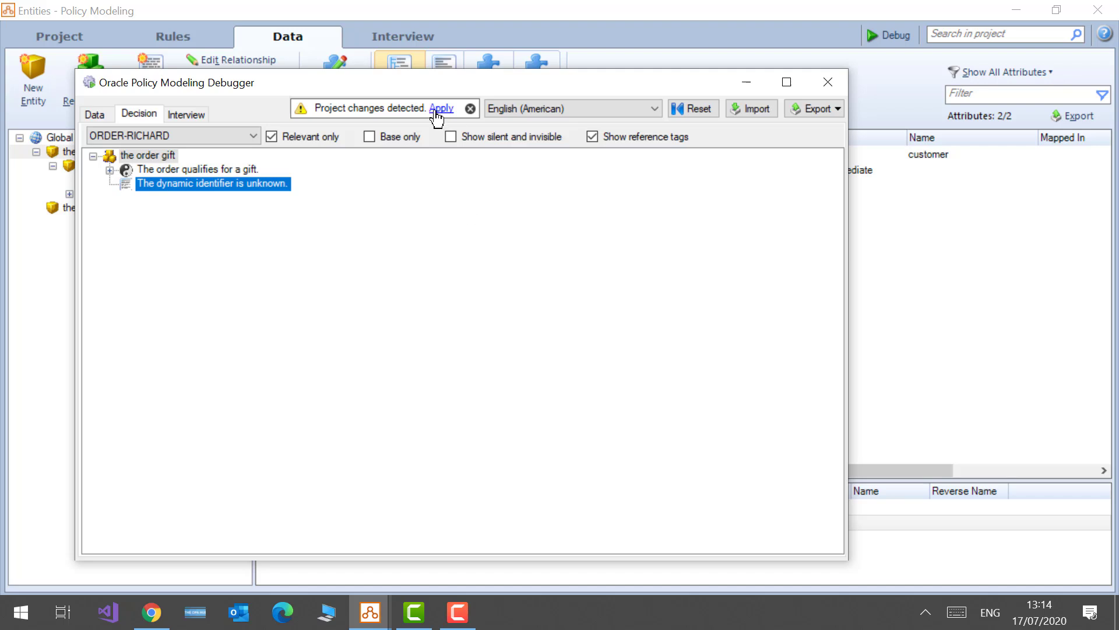
Step: Apply the project changes in the debugger and expand the first customer's order down to its inferred gift
left_click(441, 108)
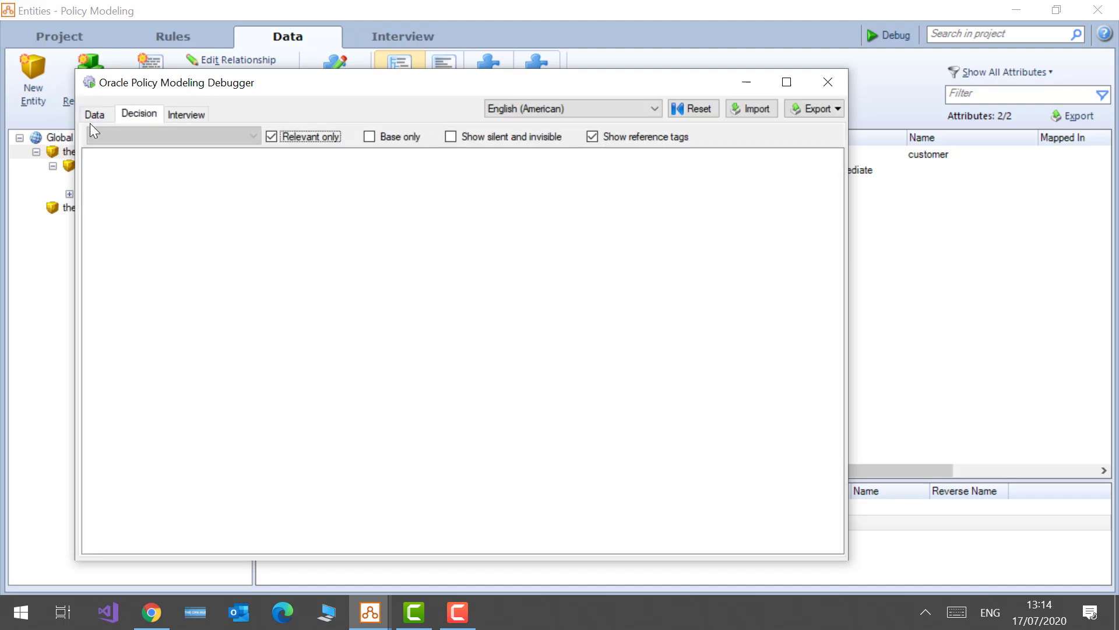
left_click(95, 114)
left_click(109, 147)
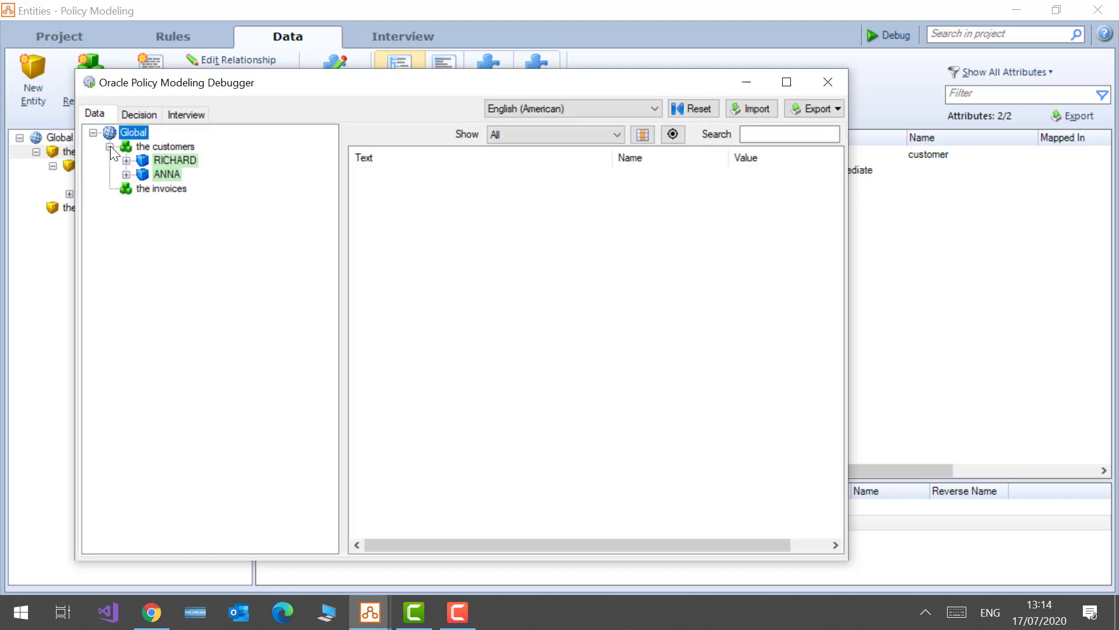
left_click(126, 160)
left_click(143, 174)
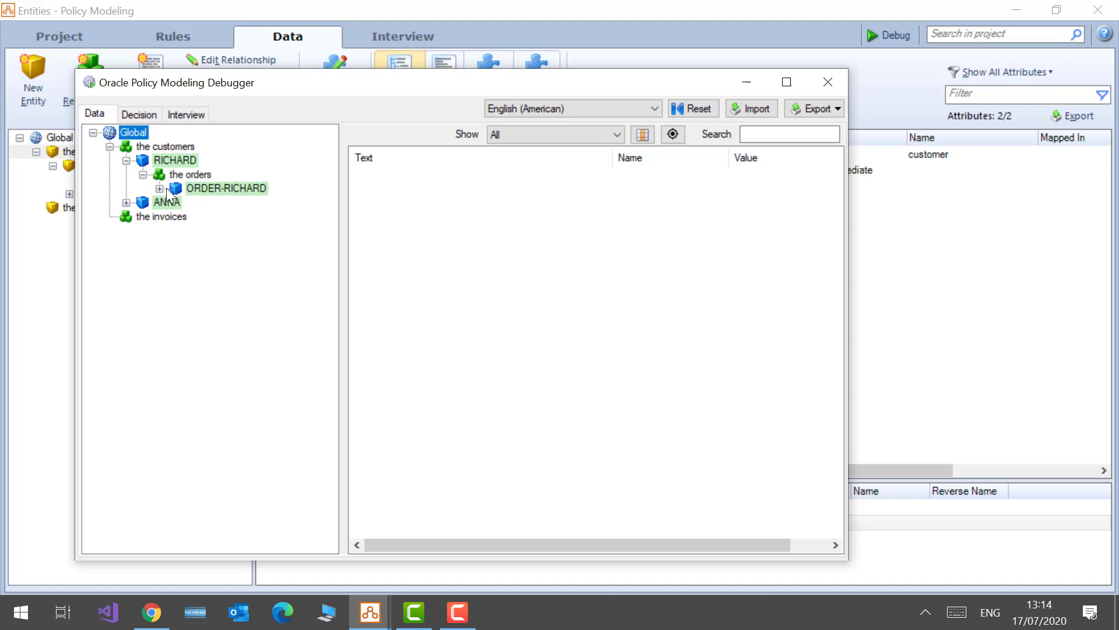
left_click(159, 189)
left_click(175, 203)
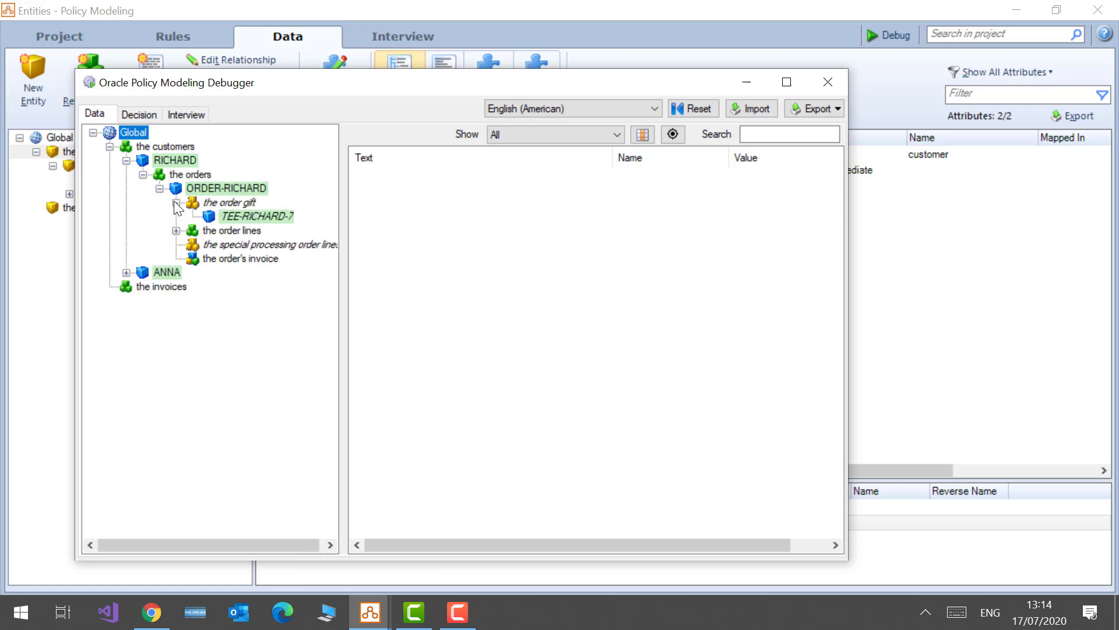
Step: Add an order instance to the second customer in the debugger and enter its order number
left_click(126, 273)
left_click(191, 287)
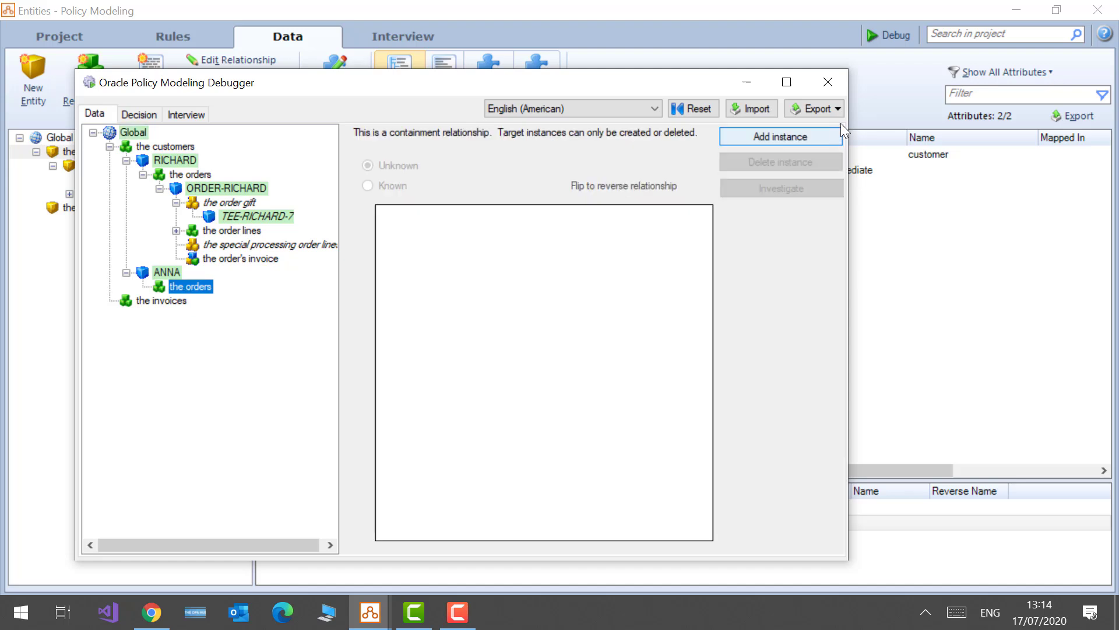
left_click(833, 132)
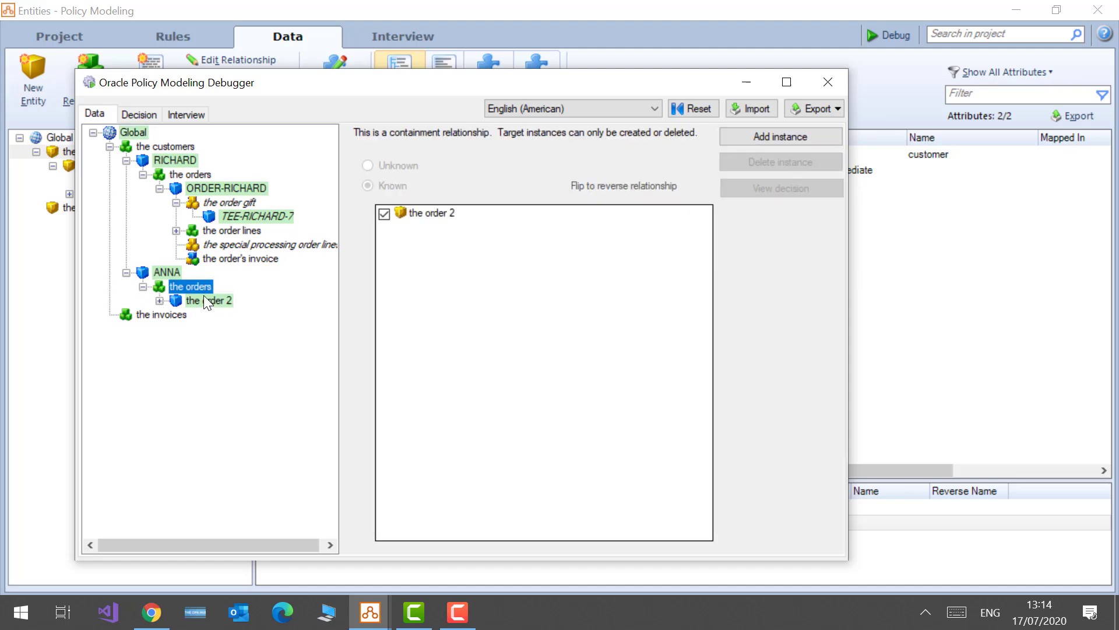
left_click(204, 297)
double_click(473, 193)
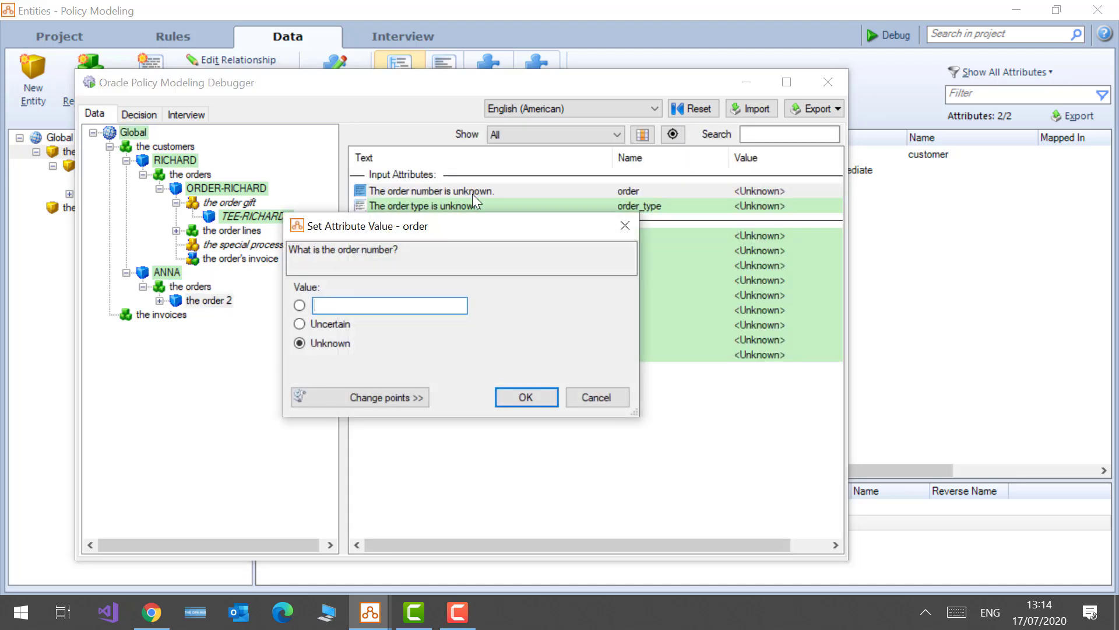
type("ORDER-AN")
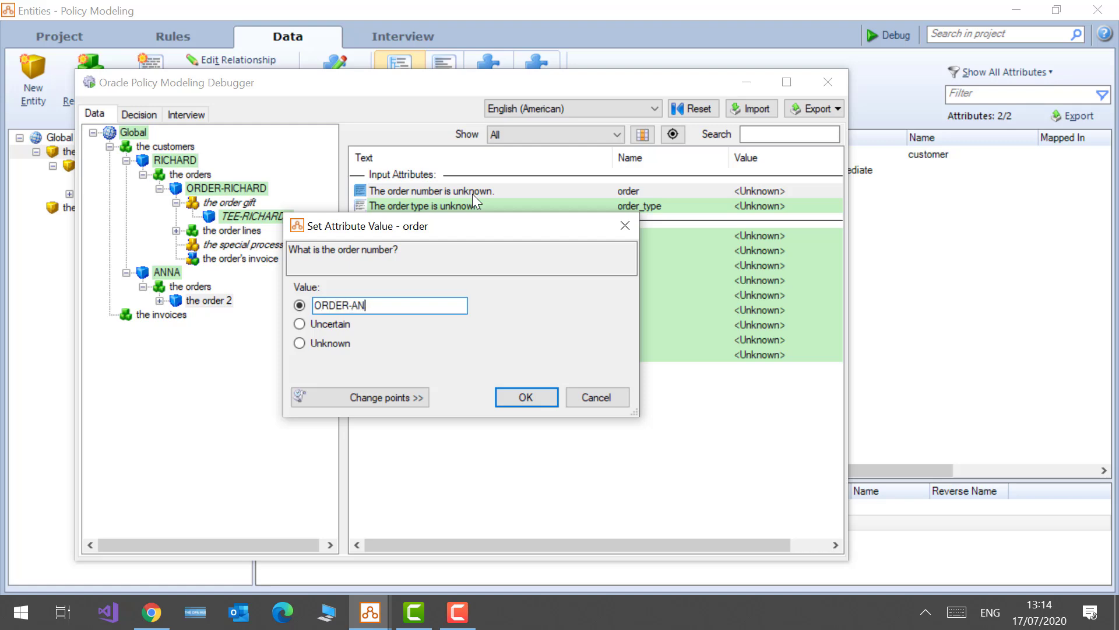
type("NA")
key("Return")
Step: Set the order's type to Sales Order, complete LINE1 with value 300, quantity 1 and Product A, and expand the order gift
key("Down")
key("Return")
key("Down")
key("Return")
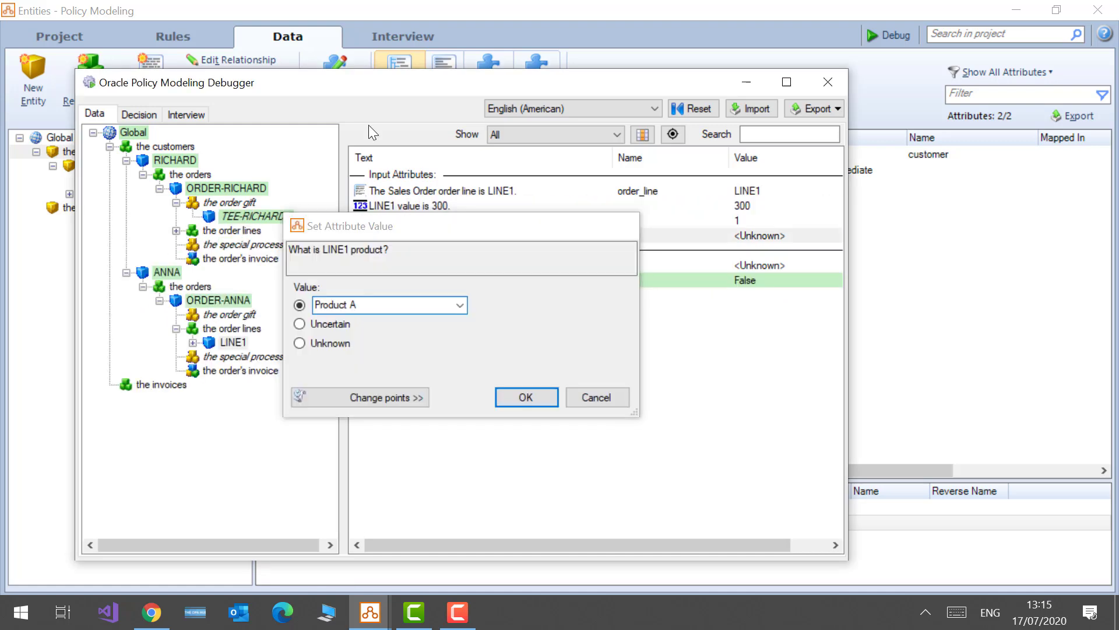
key("Return")
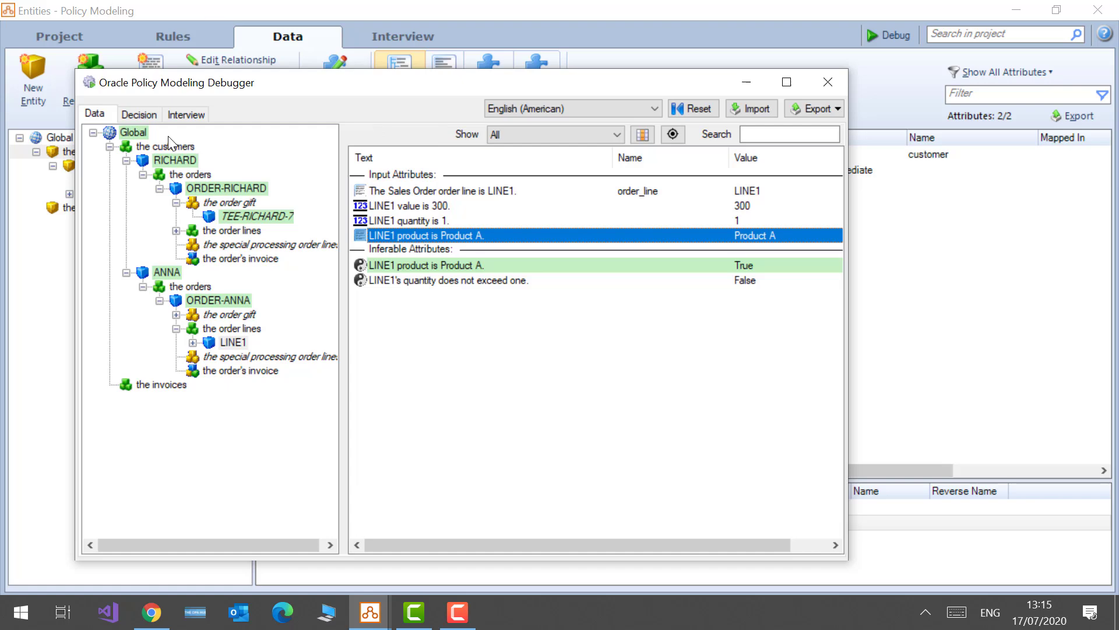
left_click(175, 314)
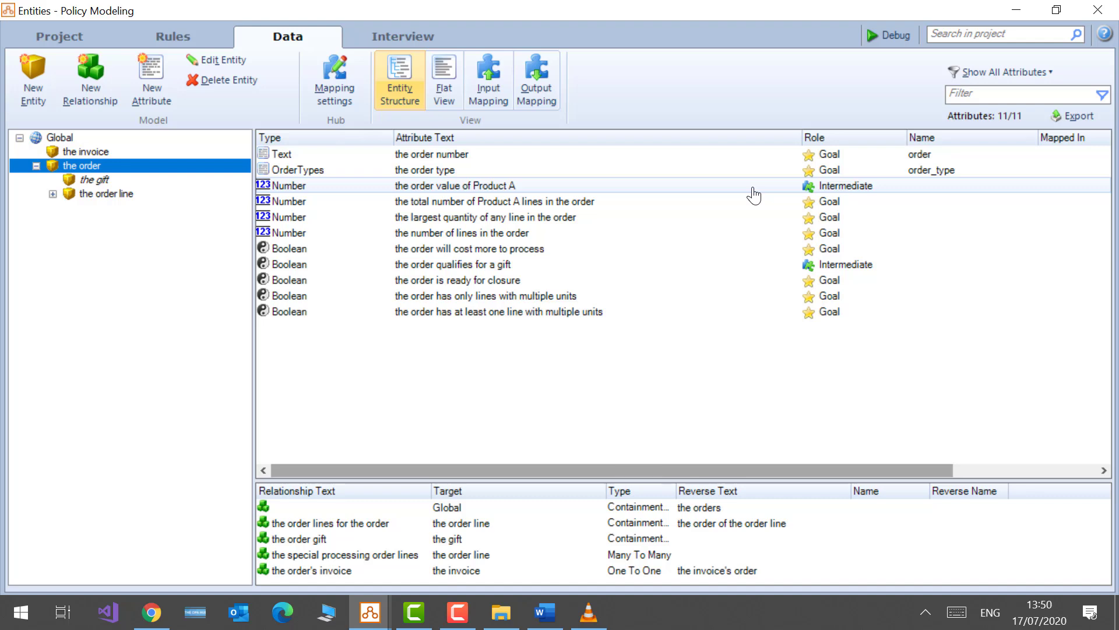
Step: Examine the order line and shipment entities in the data model, including the definition of their many-to-many relationship
left_click(52, 194)
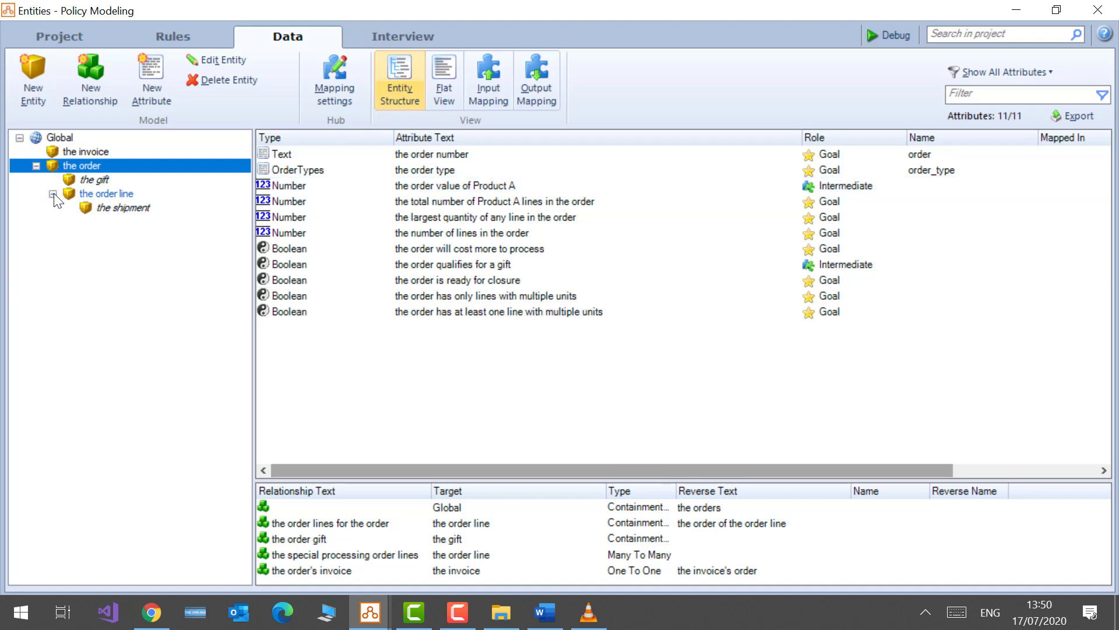
left_click(124, 193)
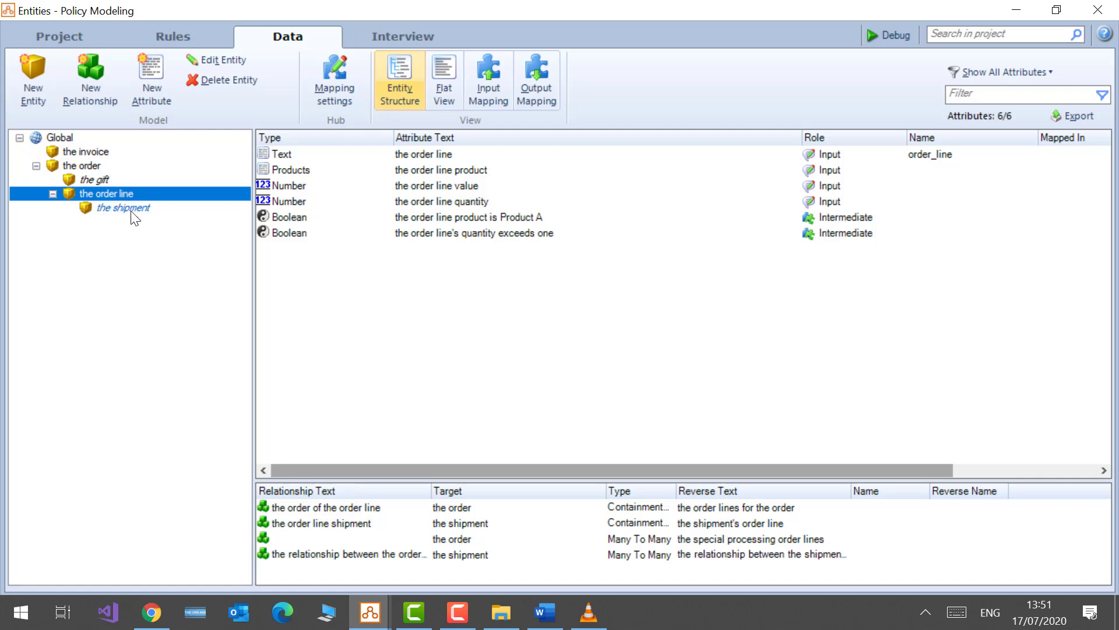
left_click(132, 213)
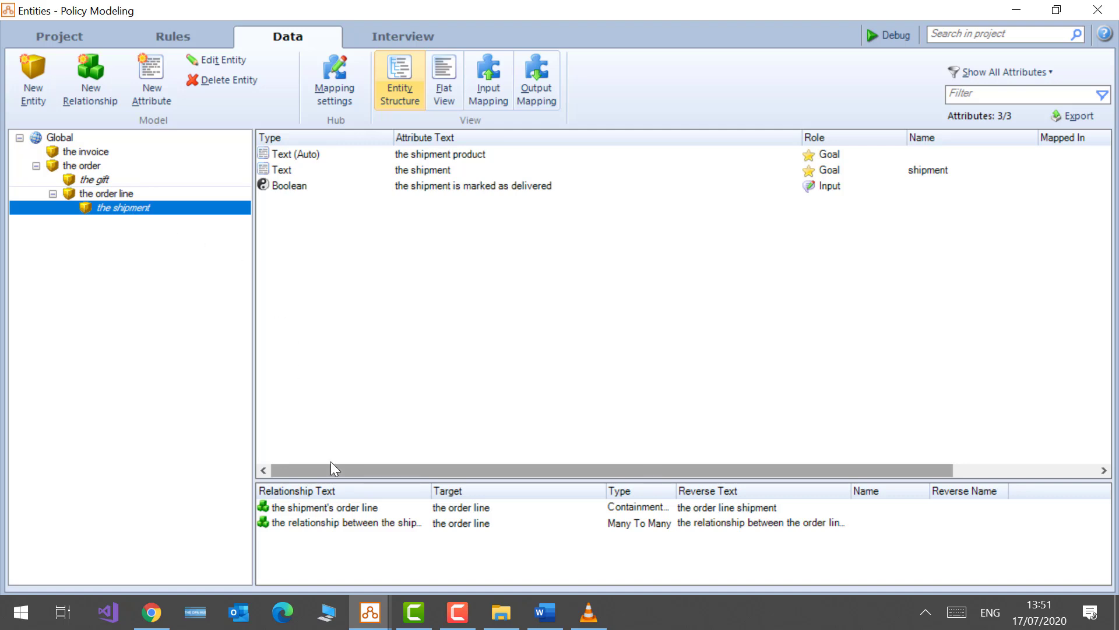
double_click(374, 531)
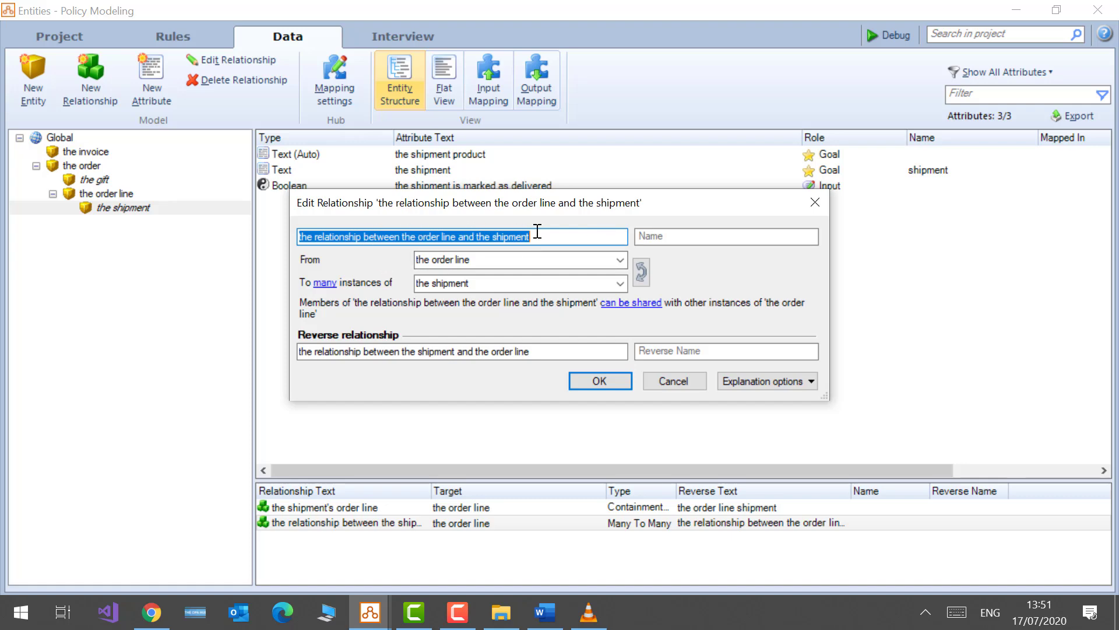
left_click(605, 384)
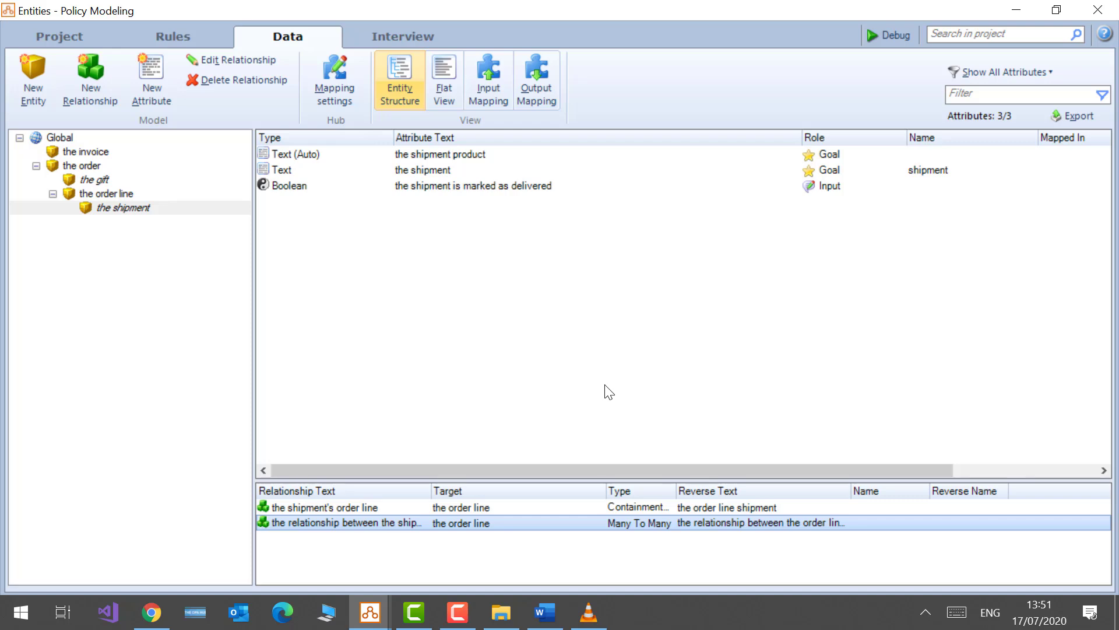
Step: Switch to Entities Rules.docx in Word, review the rule that infers the order line and shipment relationship, and validate the document
left_click(552, 618)
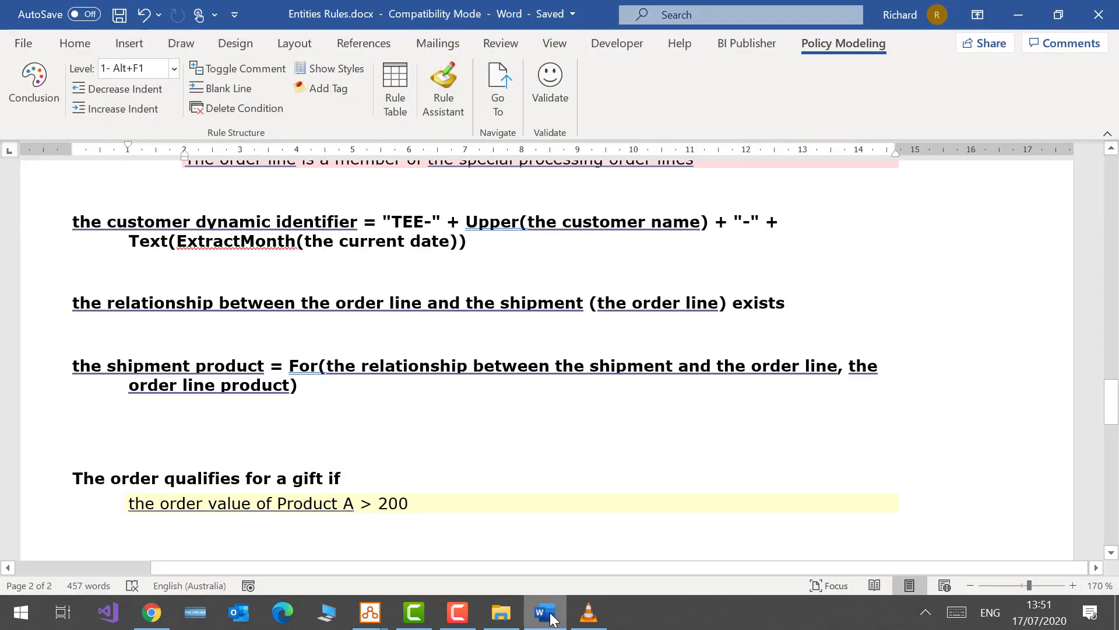
left_click(43, 315)
key("Right")
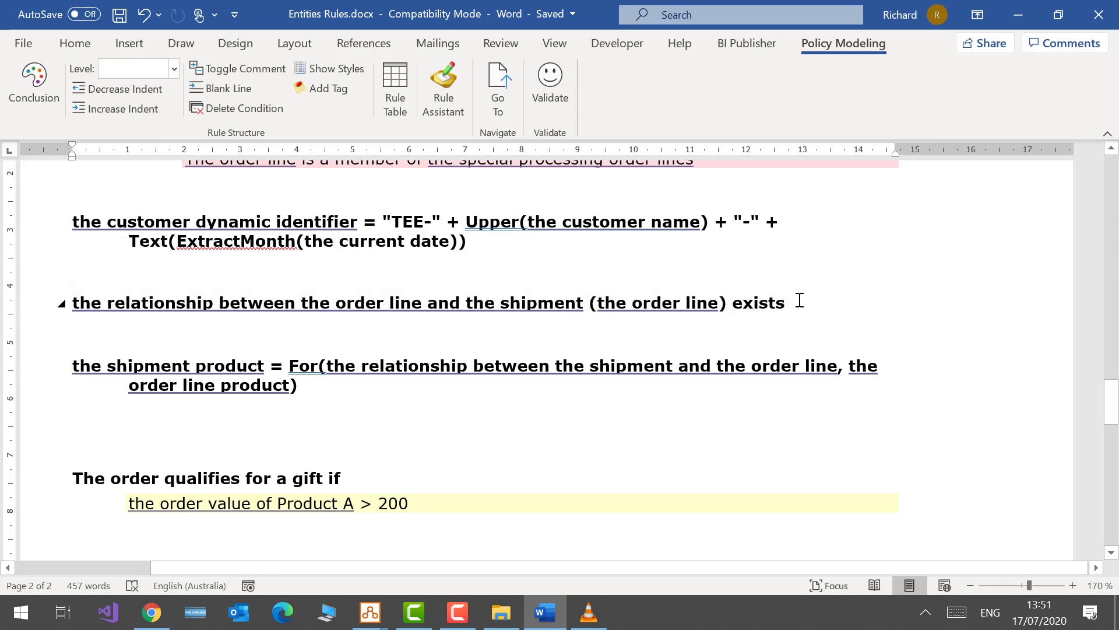
left_click(590, 302)
left_click_drag(680, 301, 706, 298)
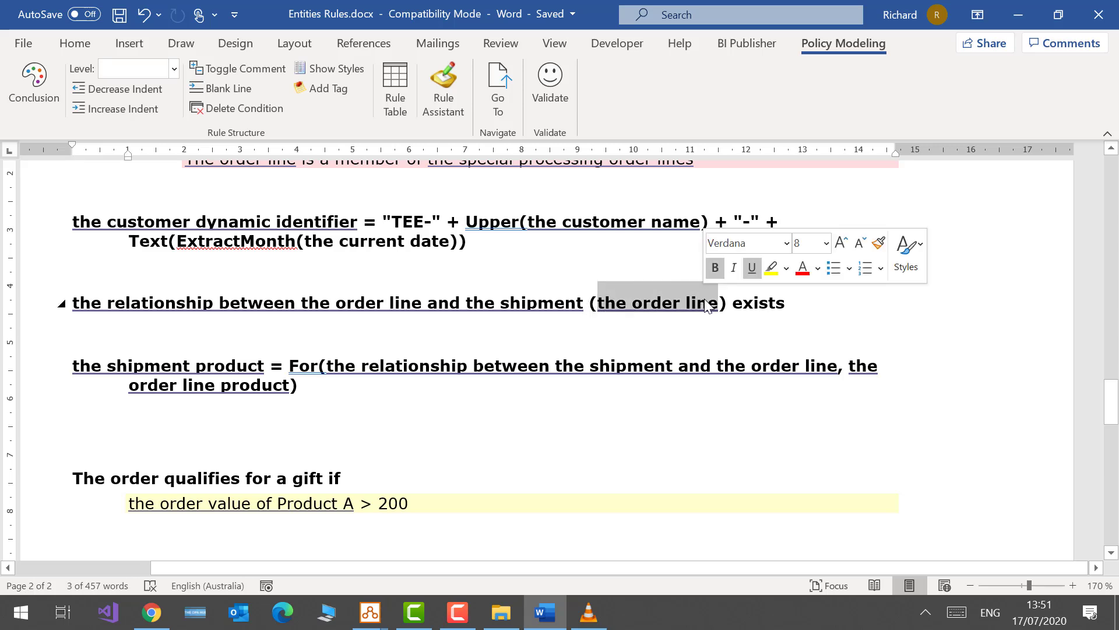
left_click(702, 336)
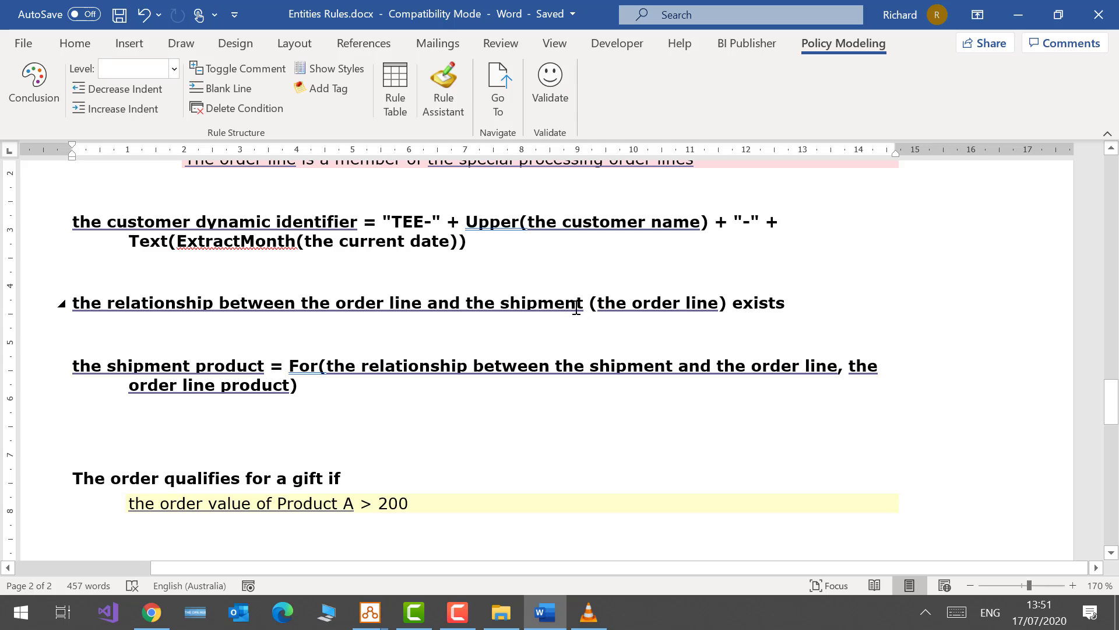
left_click(559, 98)
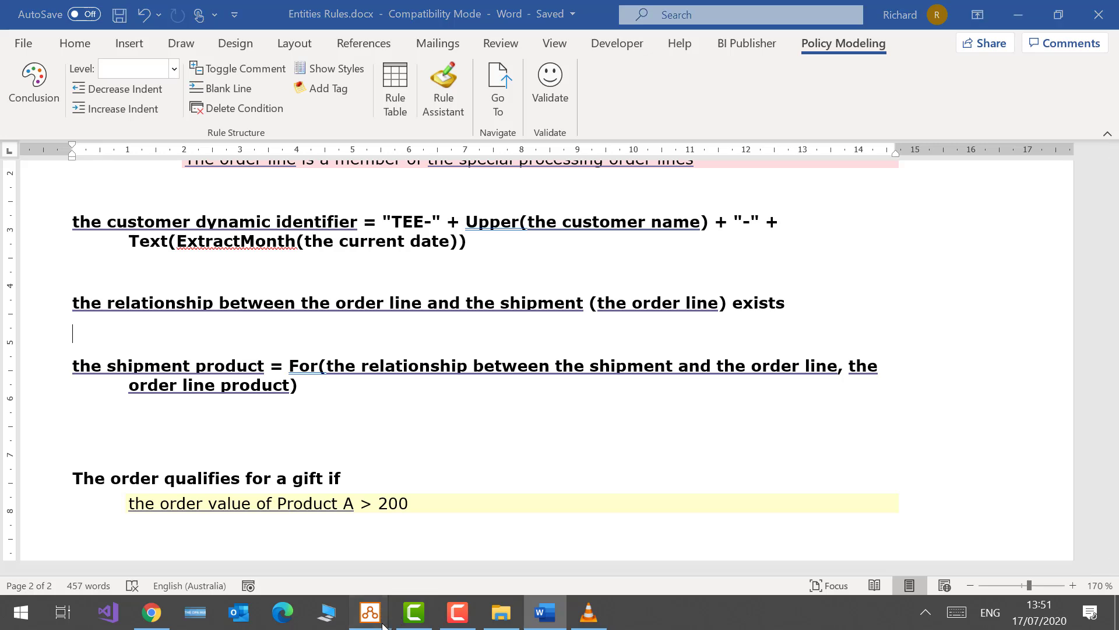
Step: Switch to the debugger, apply the project changes, and expand Order 1 to view its attributes
mouse_move(369, 613)
left_click(417, 482)
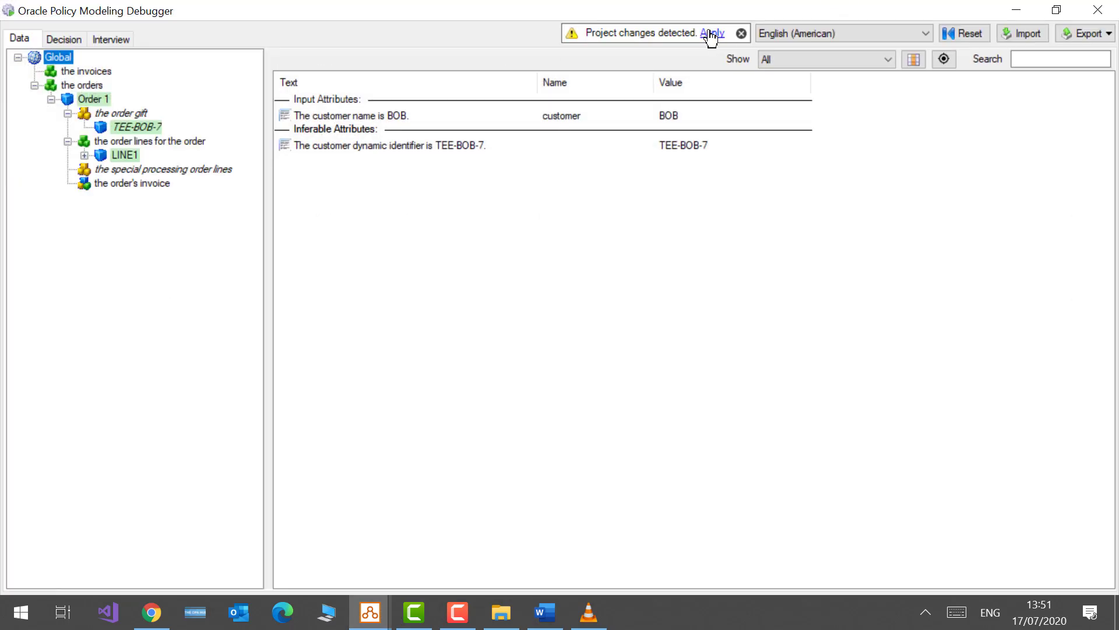
left_click(711, 33)
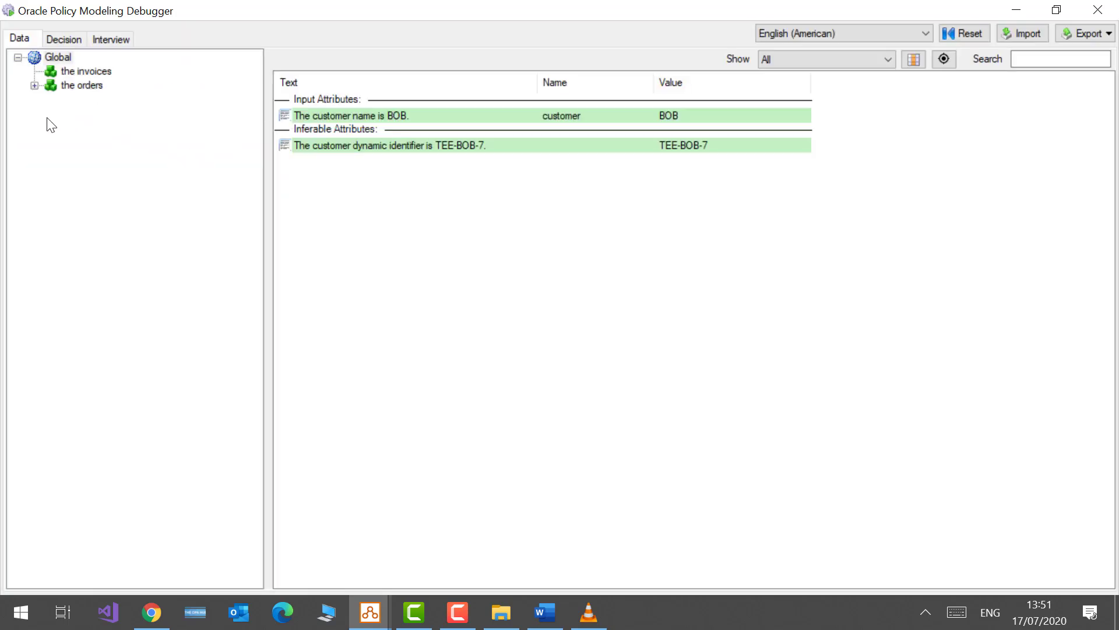
left_click(34, 86)
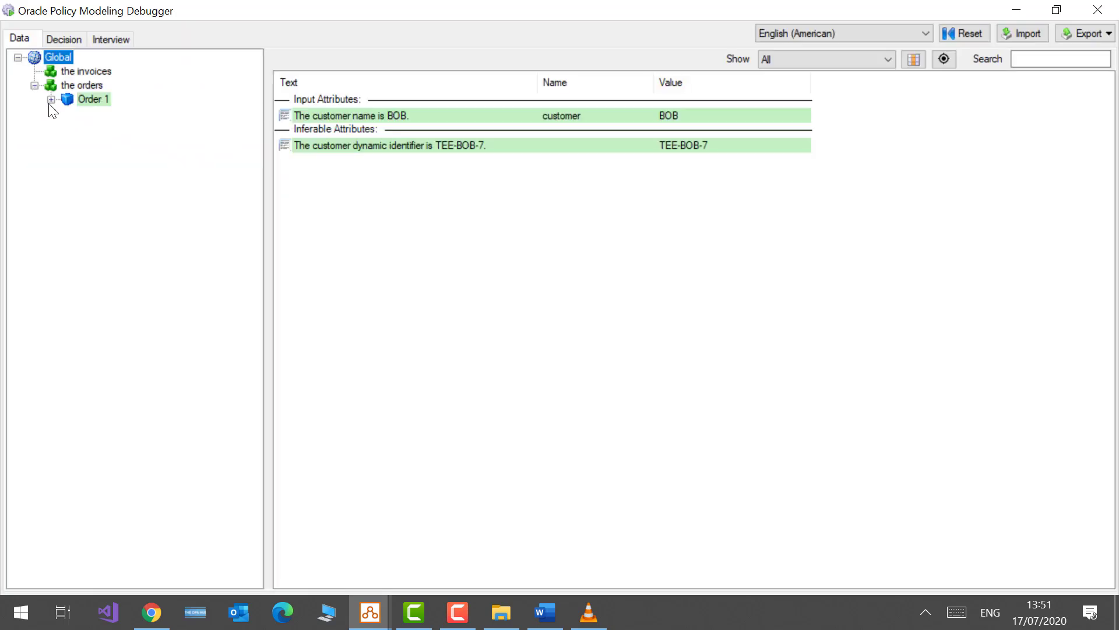
left_click(52, 100)
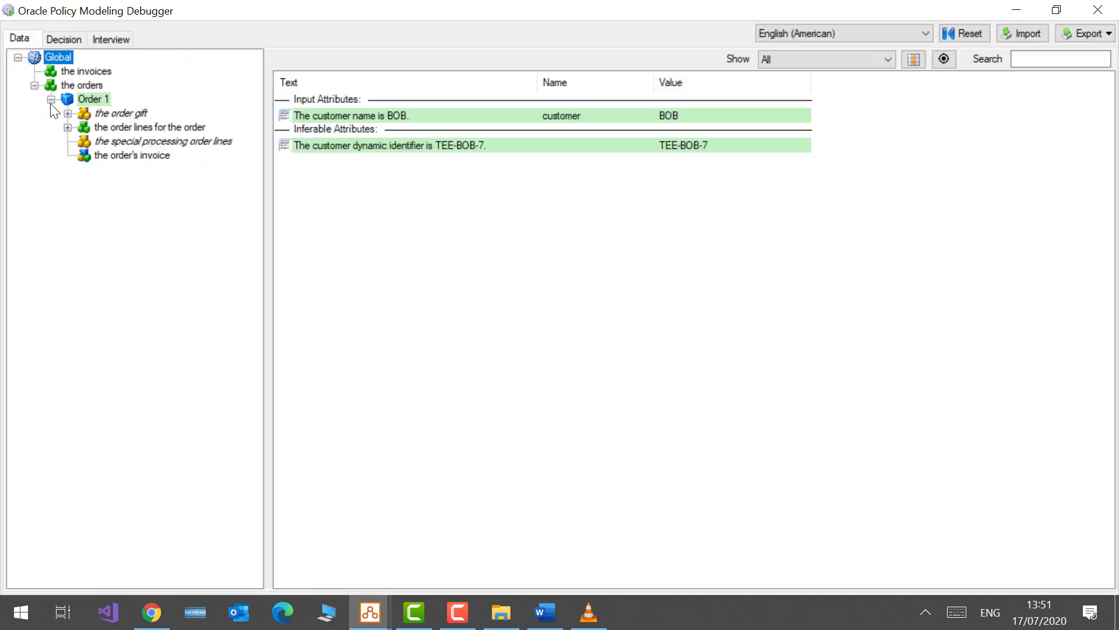
left_click(93, 100)
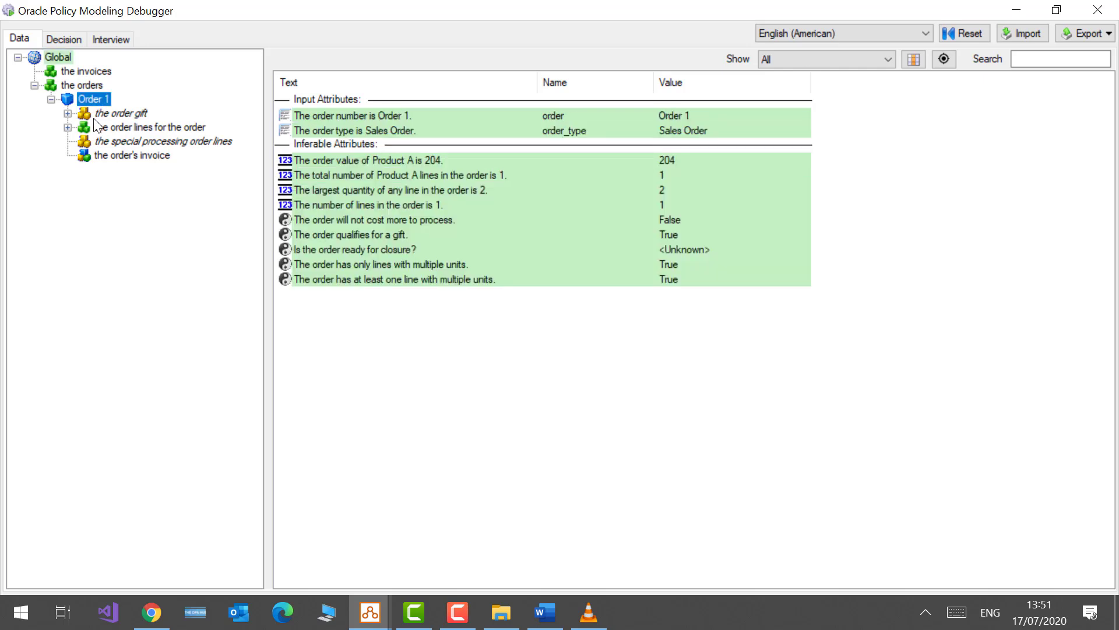
Step: Expand Order 1's order lines down to the inferred LINE1 shipment and view the shipment's attributes
left_click(68, 127)
left_click(120, 142)
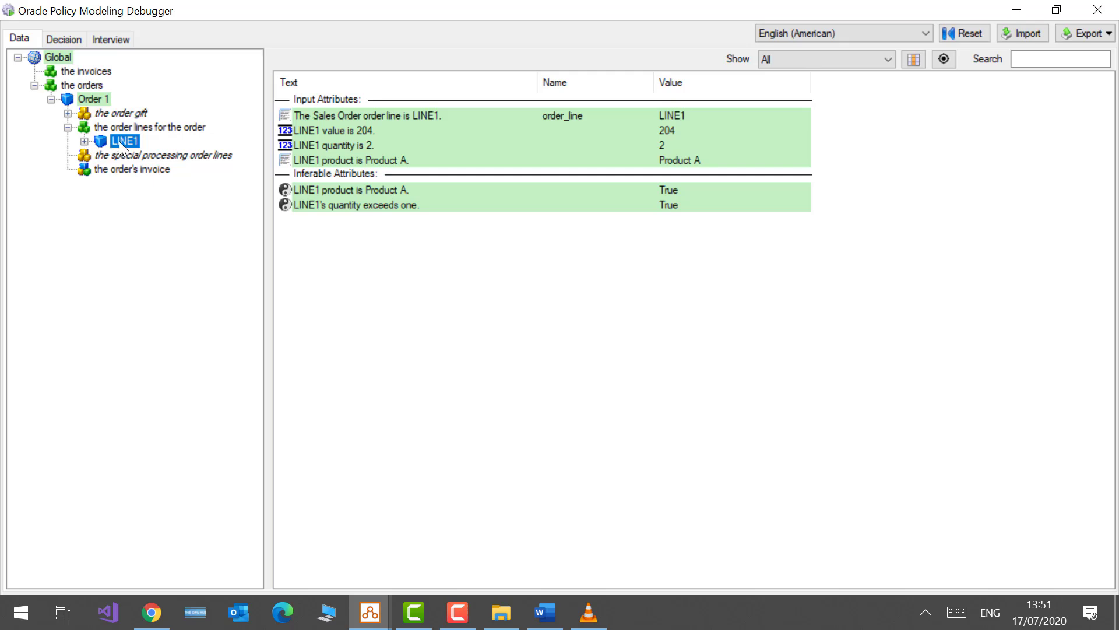
left_click(84, 141)
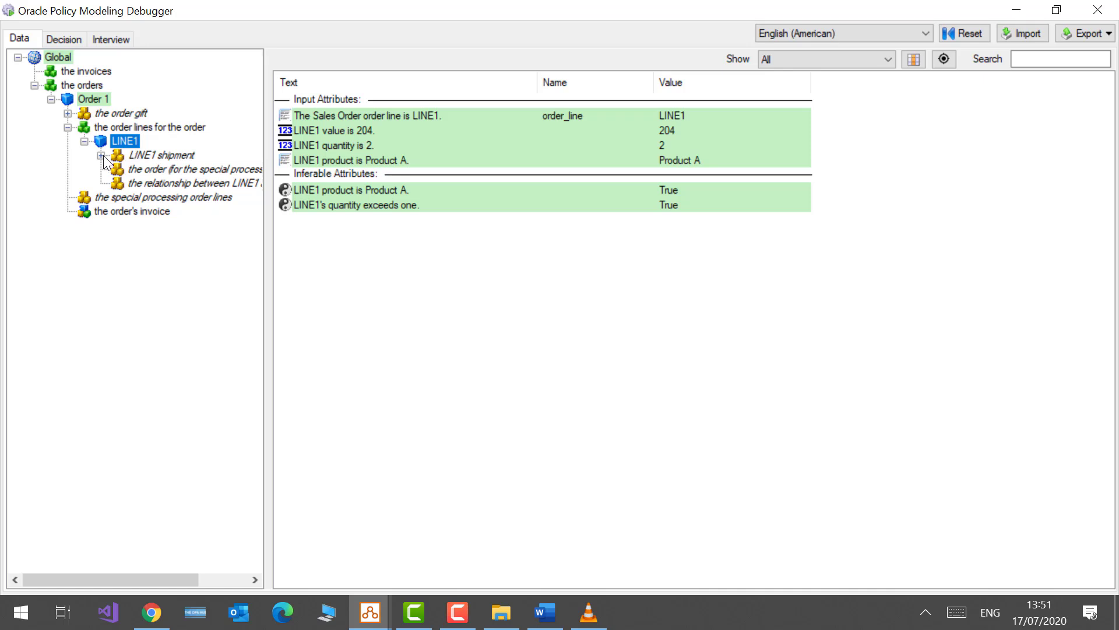
left_click(101, 155)
left_click(153, 169)
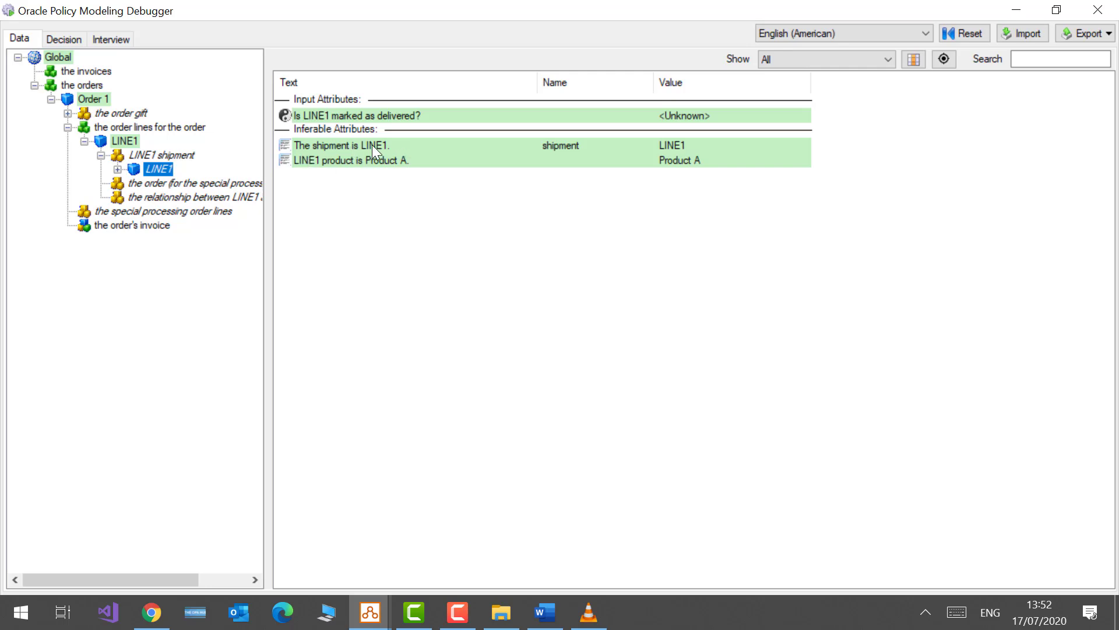
Step: Compare "the order line" in Word's relationship exists rule with the product attributes of LINE1 and its shipment in the debugger
left_click(546, 618)
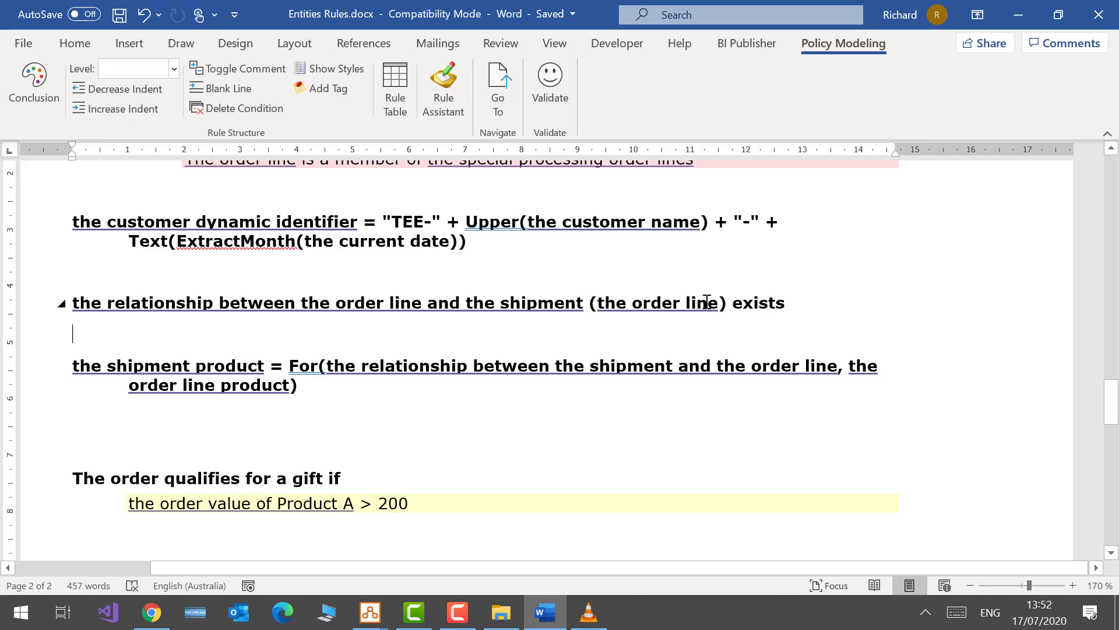
left_click_drag(692, 302, 616, 304)
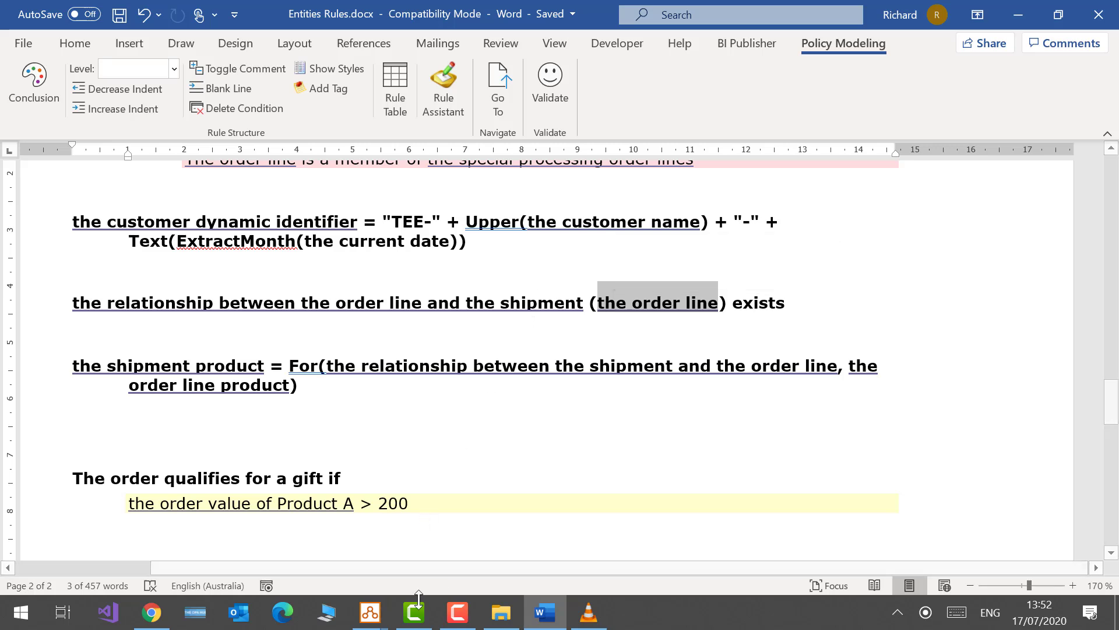
mouse_move(380, 617)
left_click(472, 555)
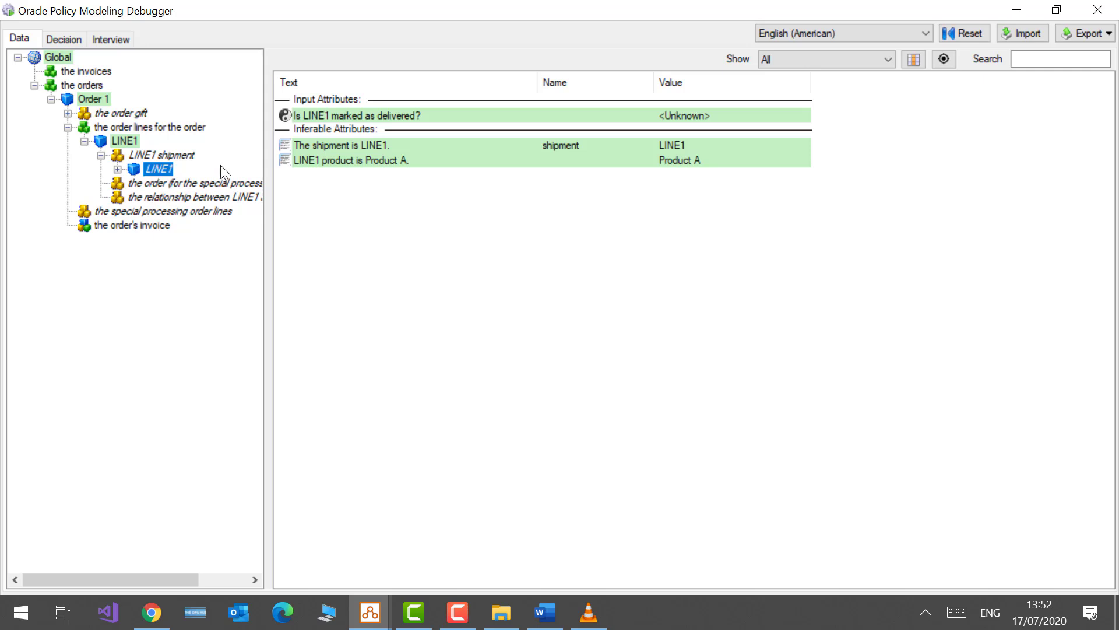
left_click(384, 163)
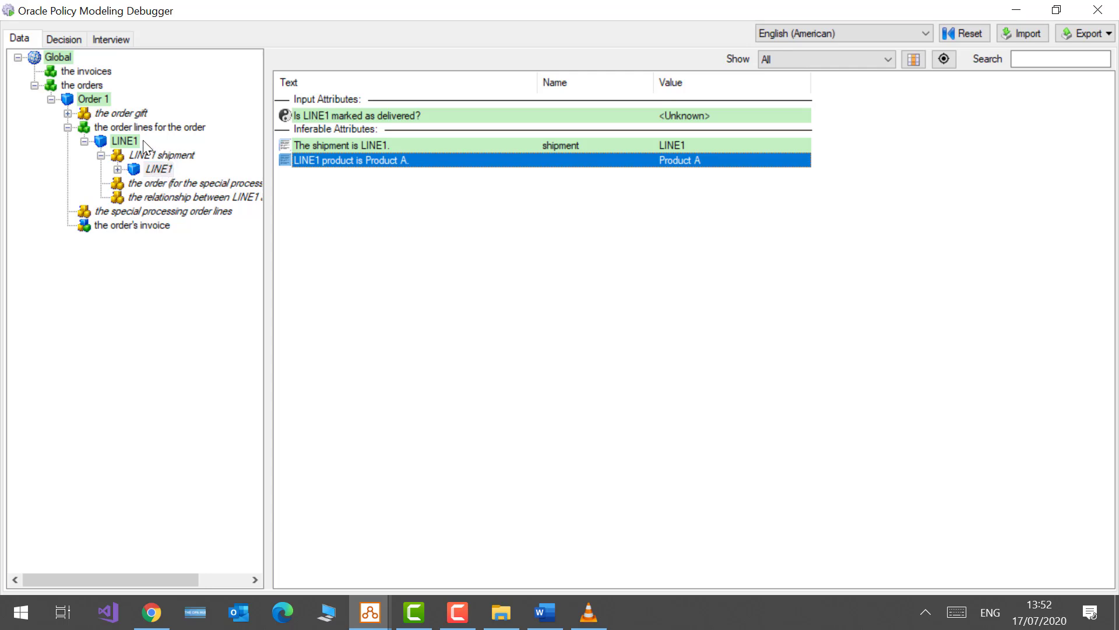
left_click(126, 141)
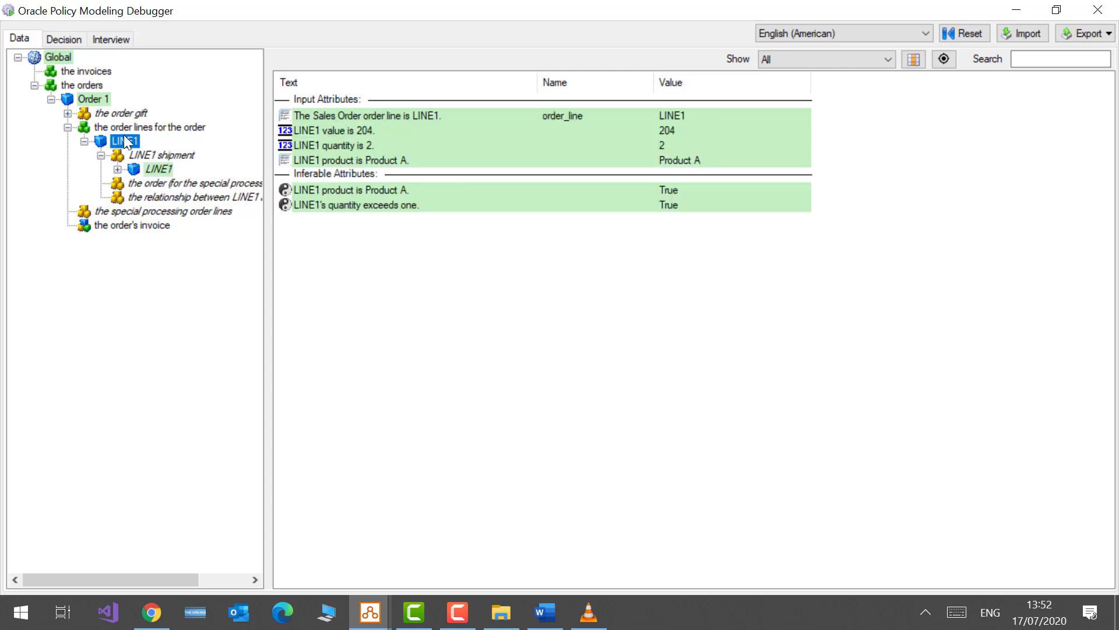
left_click(389, 195)
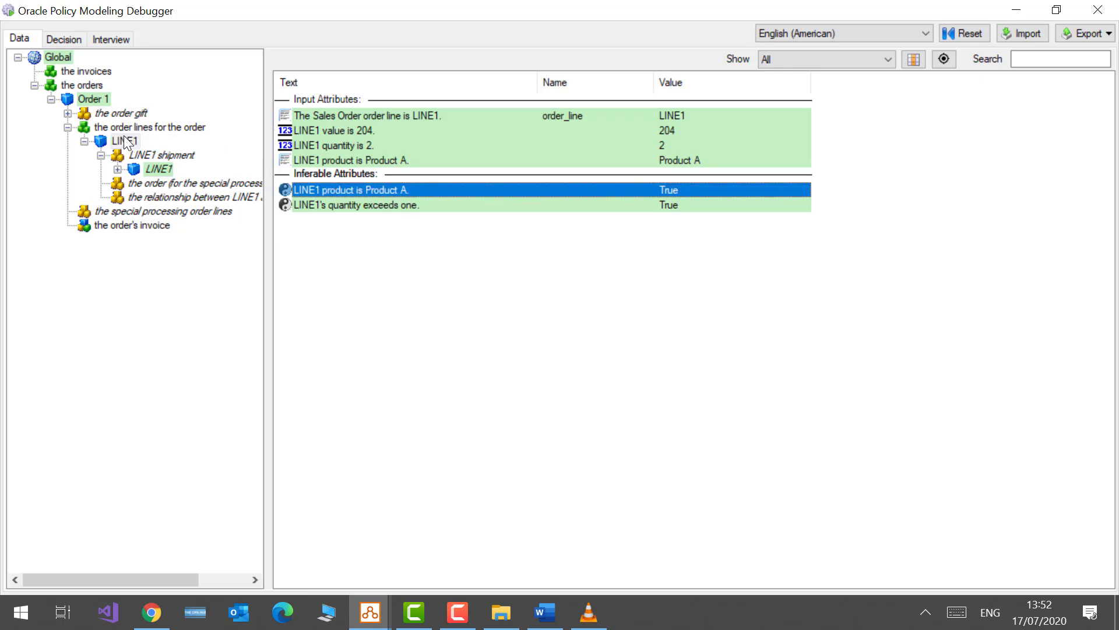
left_click(162, 170)
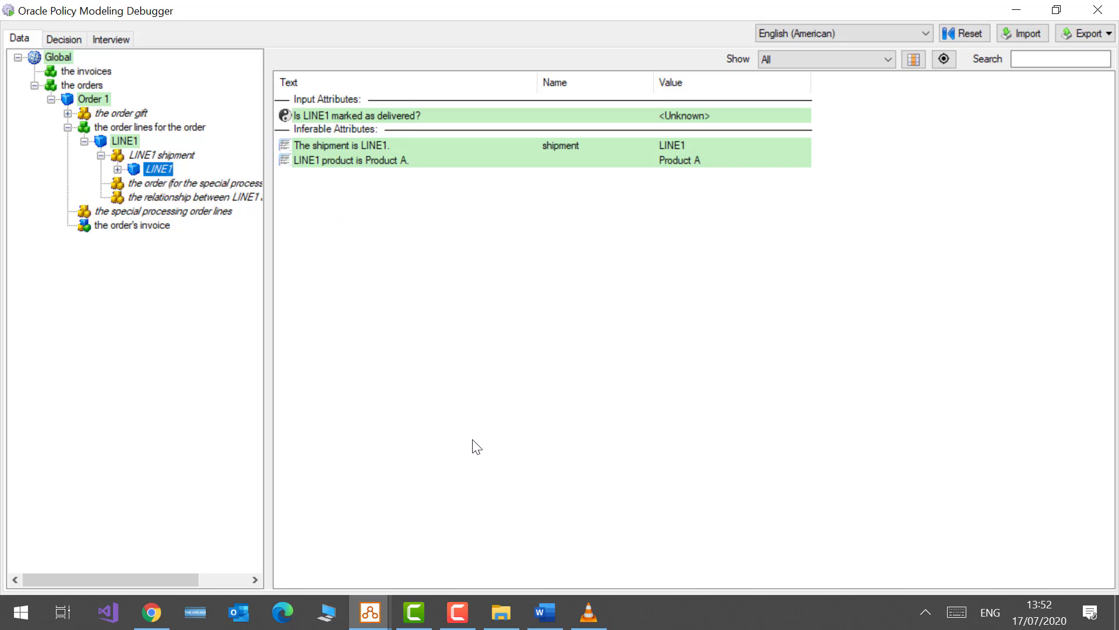
Step: Return to Word and highlight the relationship between the shipment and the order line in the shipment product's For rule
left_click(553, 620)
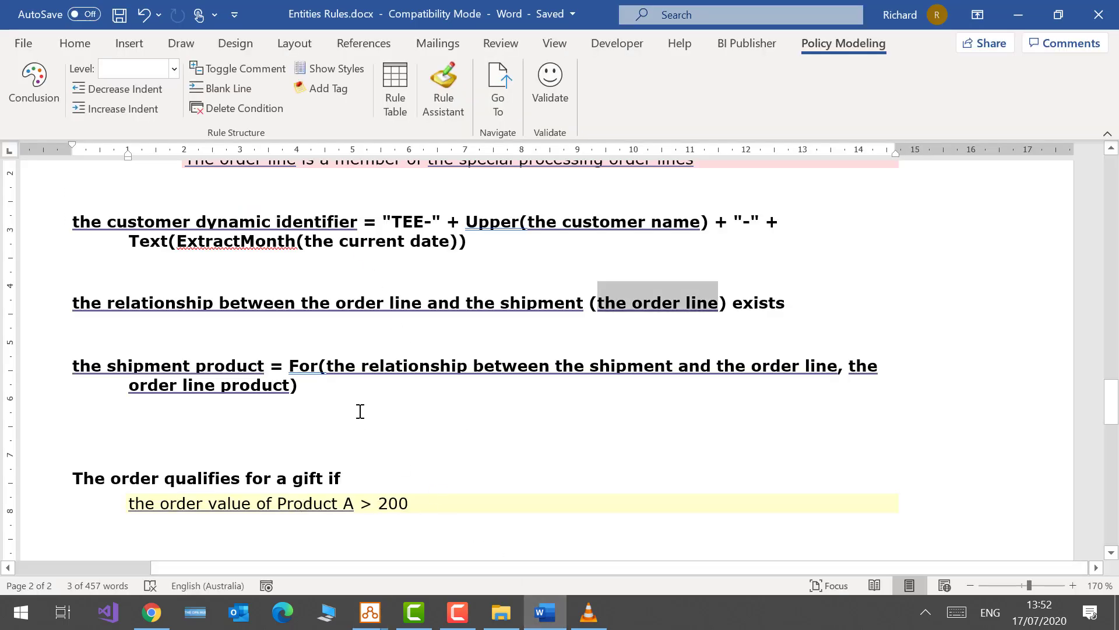
left_click(289, 373)
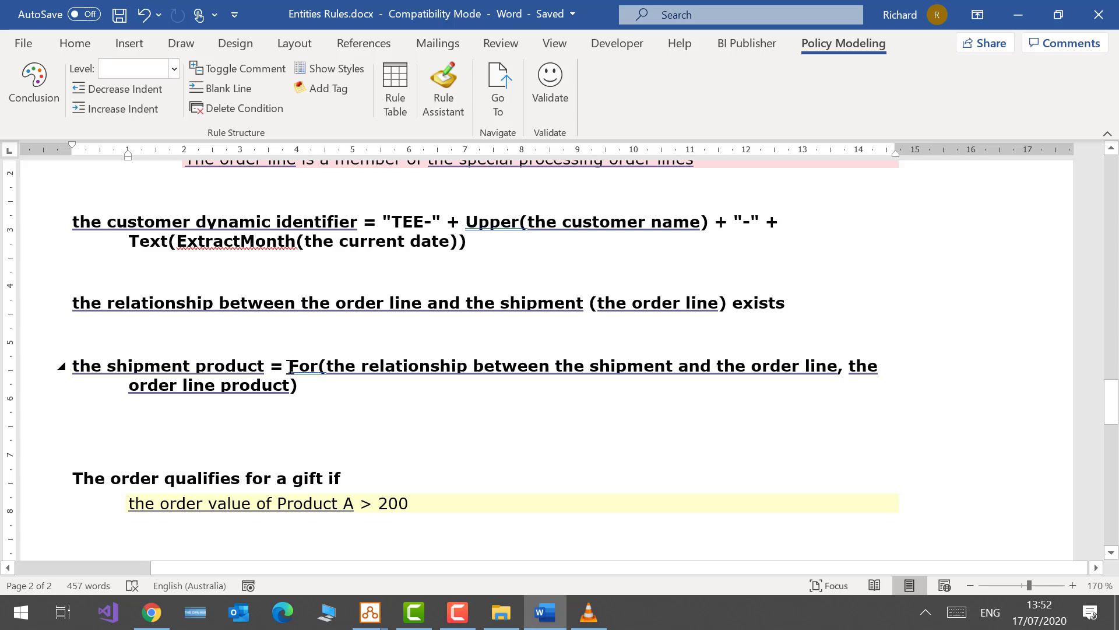
left_click_drag(325, 370, 837, 364)
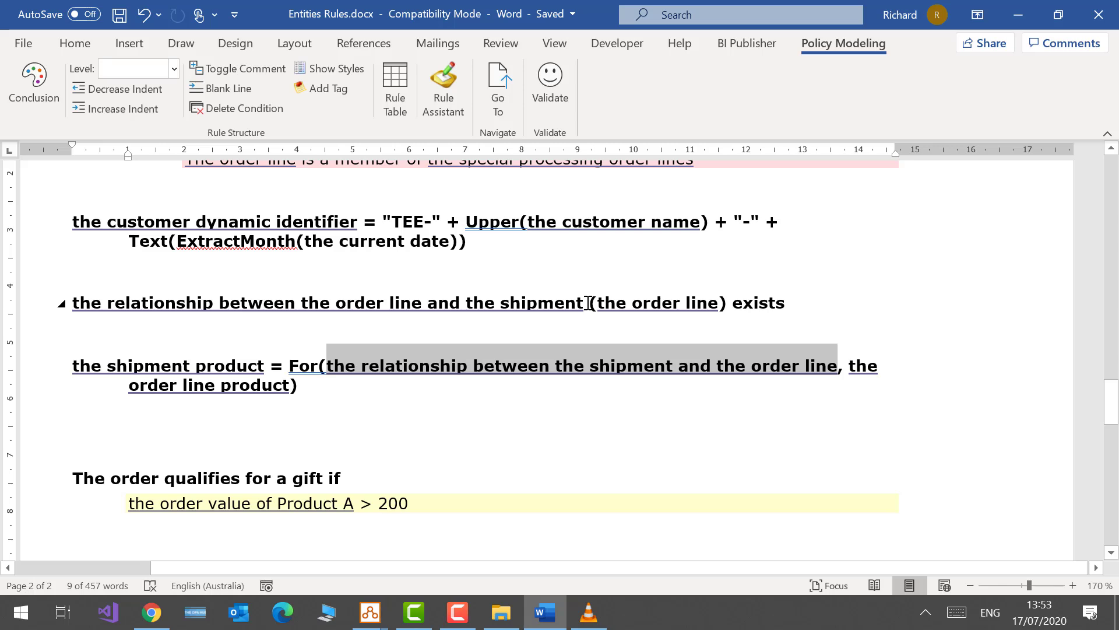
Step: Compare "shipment" in the relationship exists rule with the relationship text and the attribute used in the shipment product's For rule
double_click(511, 308)
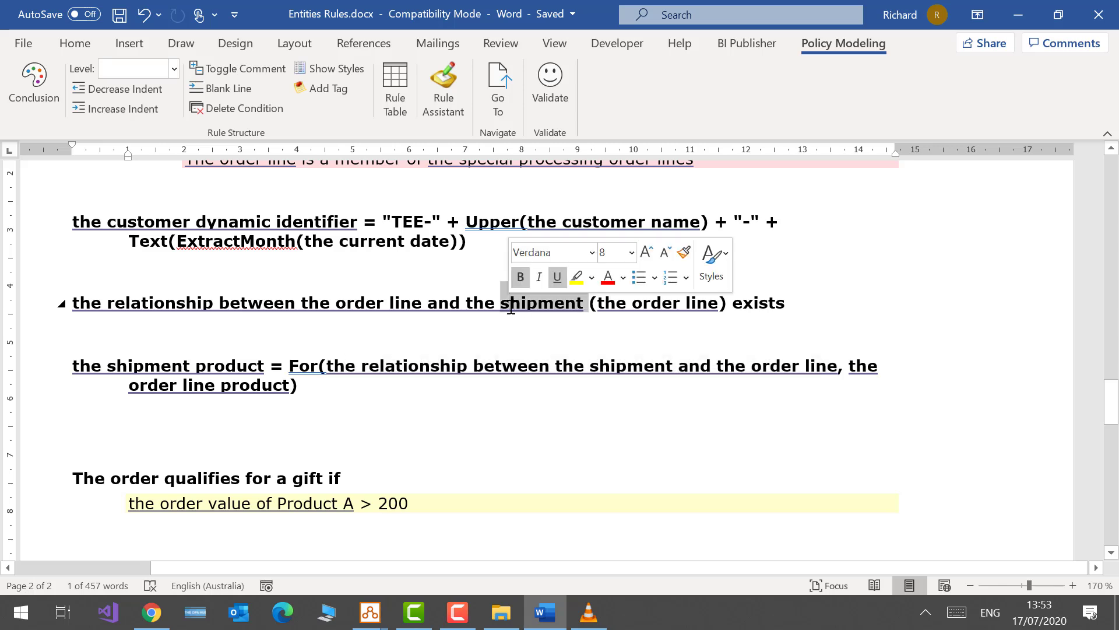
left_click(345, 294)
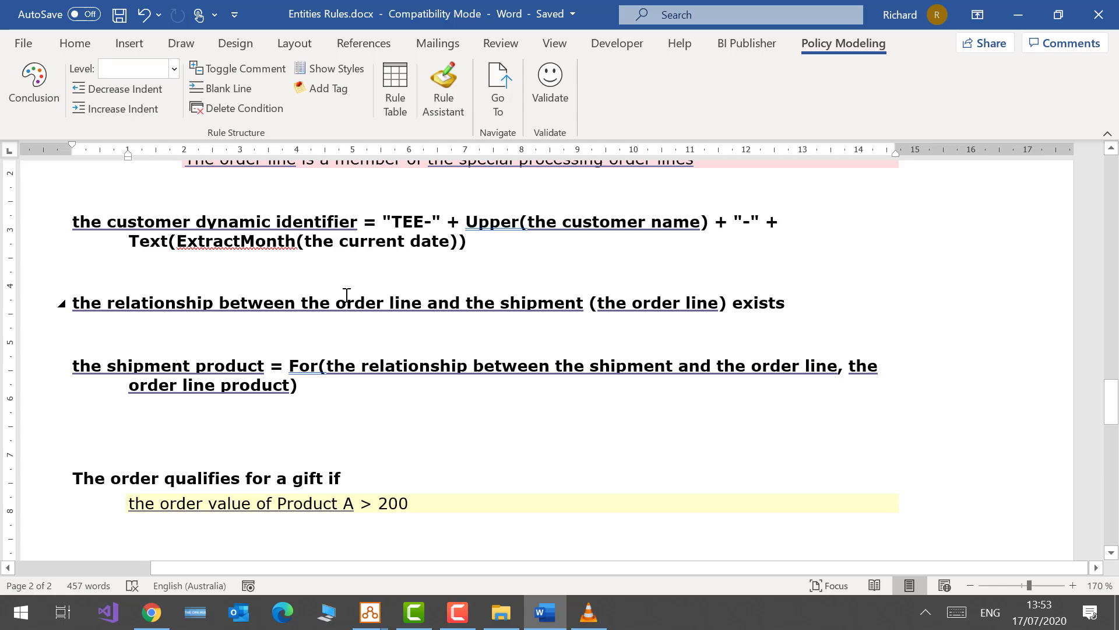
left_click_drag(326, 368, 828, 365)
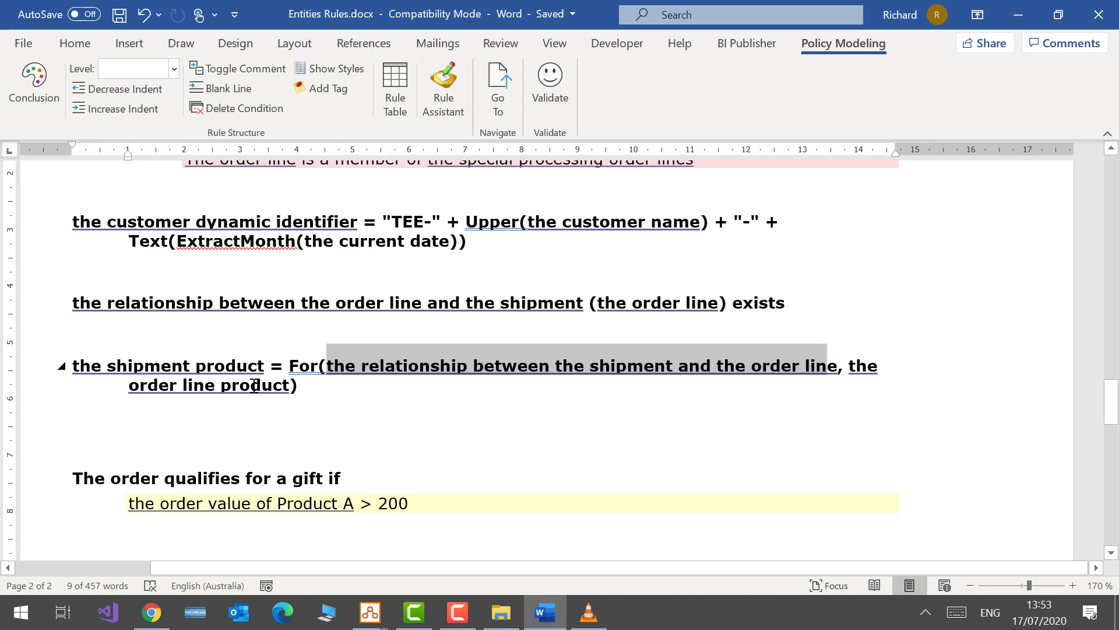
left_click(233, 365)
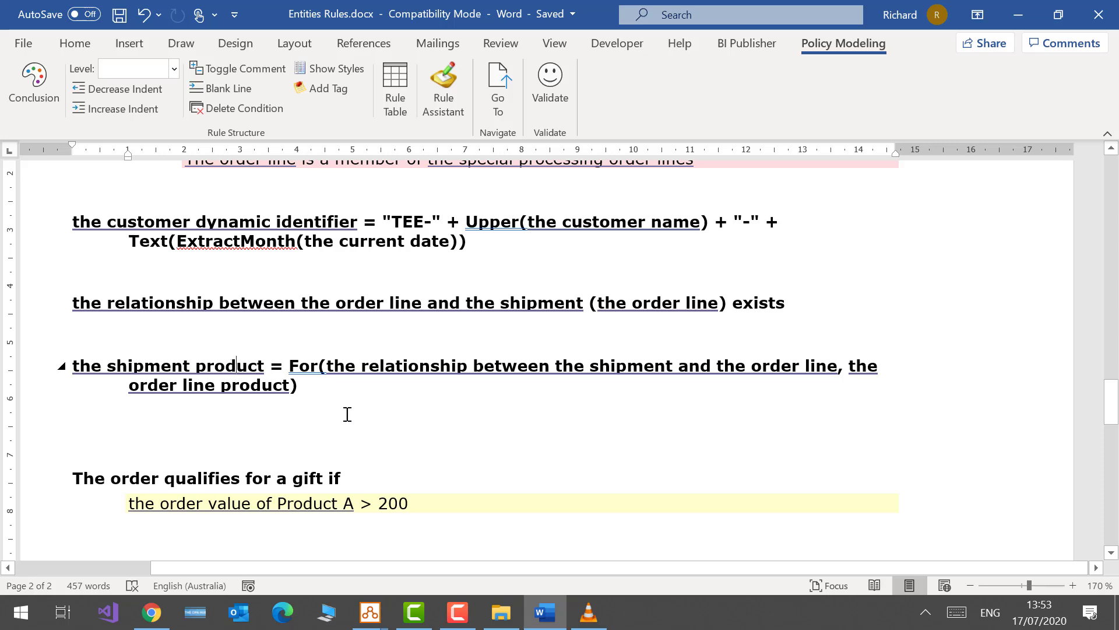
Step: Switch to Policy Modeling, examine the forward and reverse texts of the order line–shipment relationship, and close it without changes
mouse_move(370, 612)
left_click(334, 557)
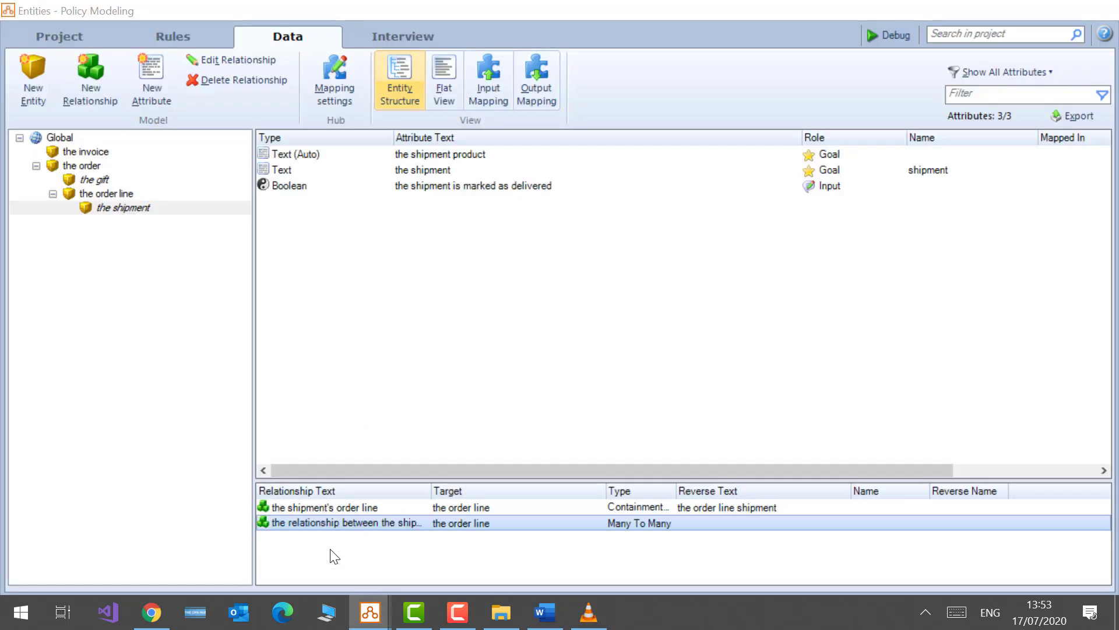
double_click(344, 522)
left_click(550, 235)
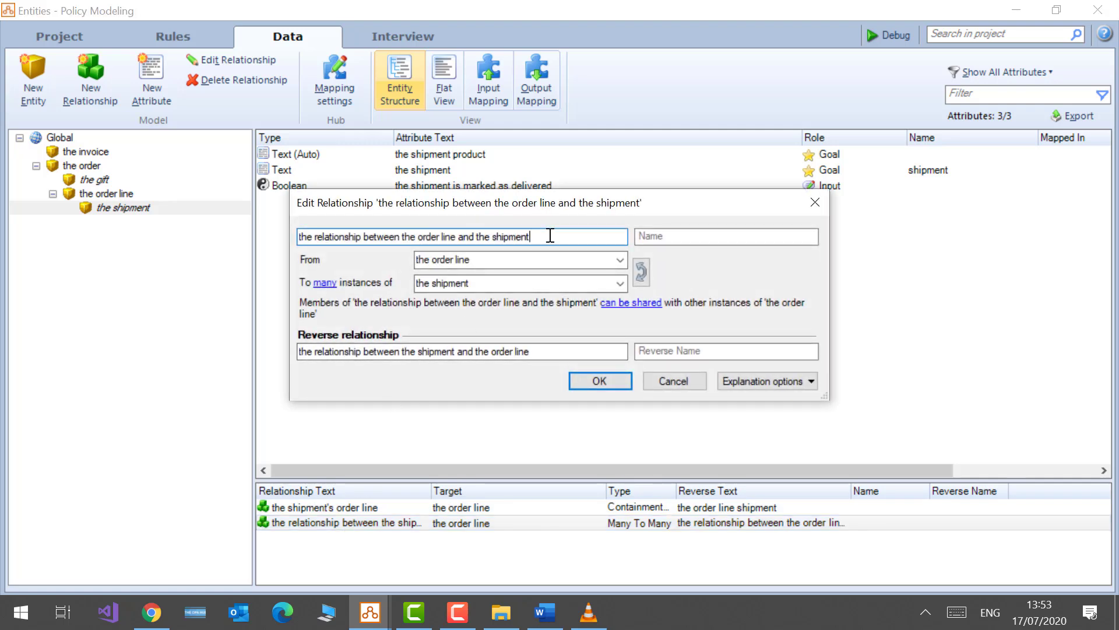
left_click(538, 353)
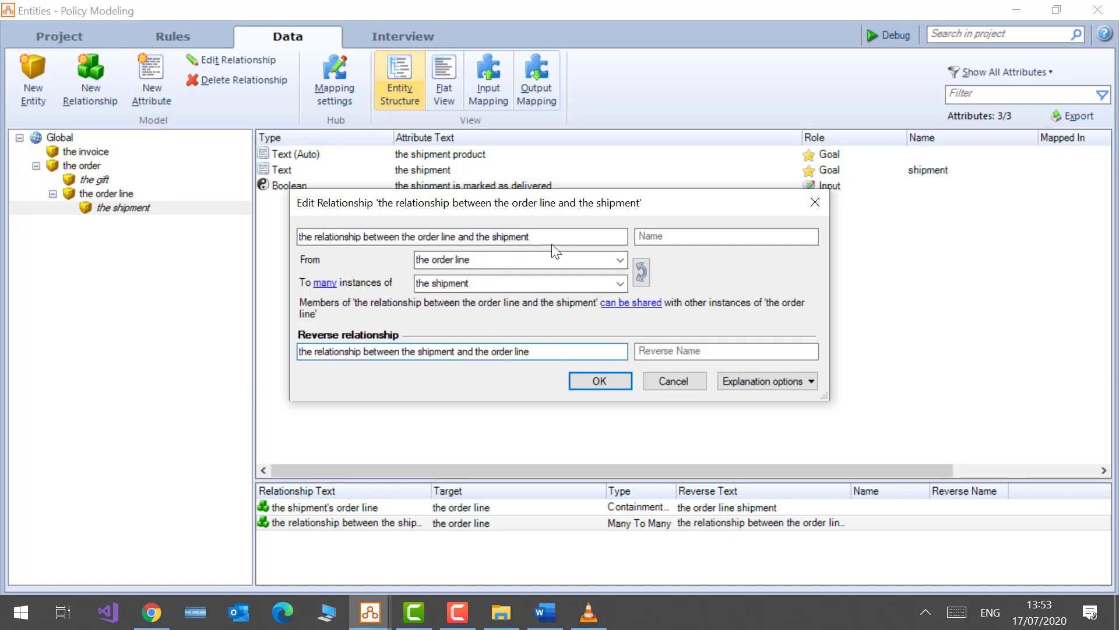
left_click(533, 236)
left_click_drag(532, 236, 262, 218)
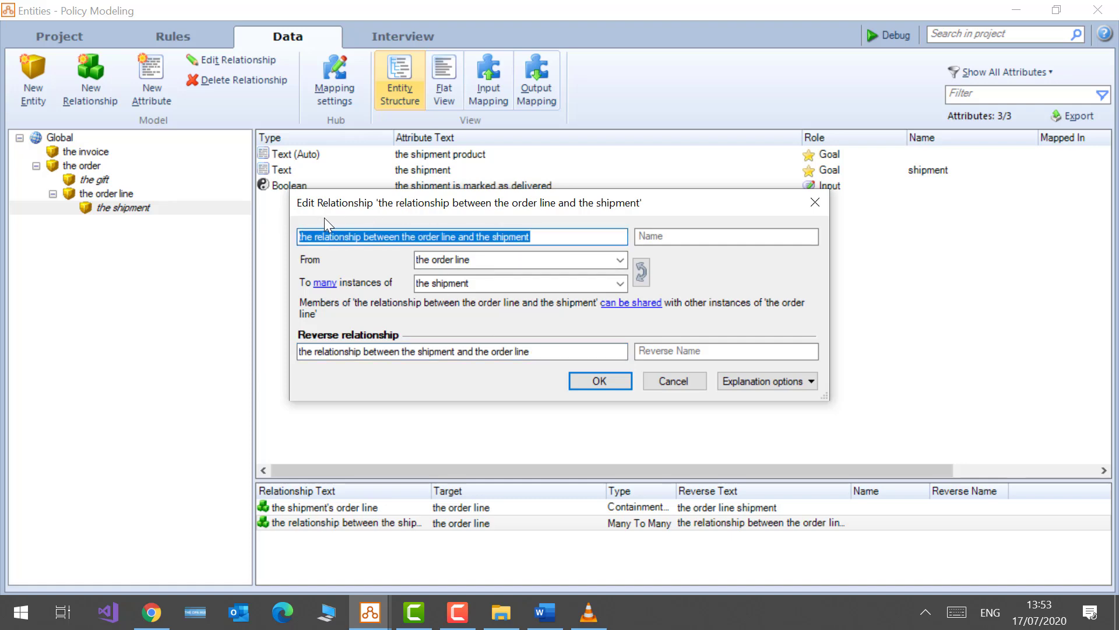
left_click_drag(464, 341, 256, 333)
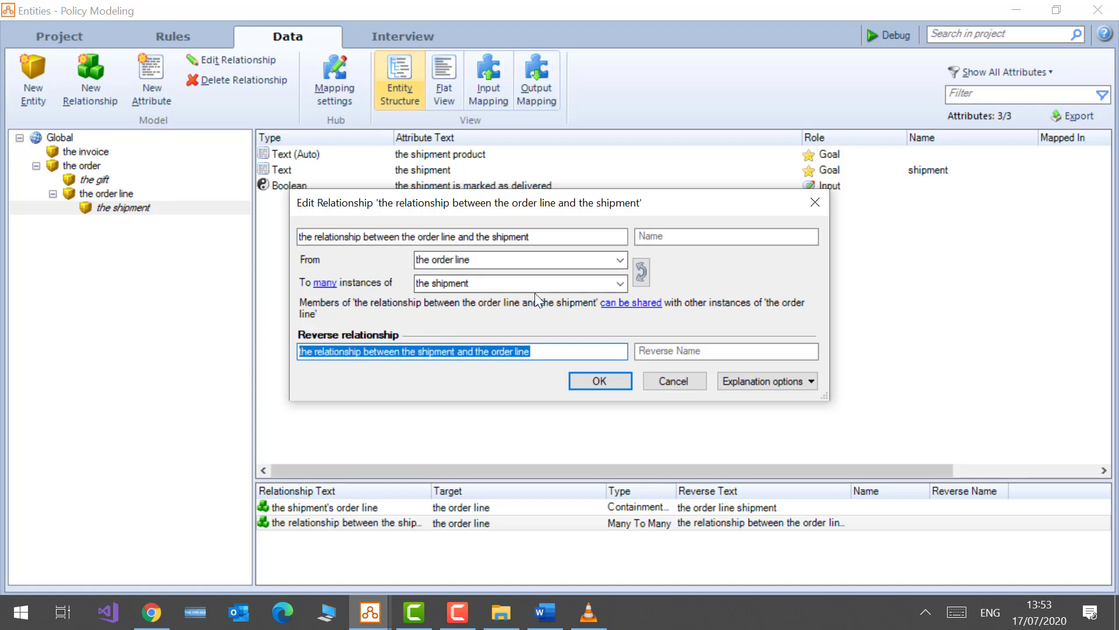
left_click(675, 382)
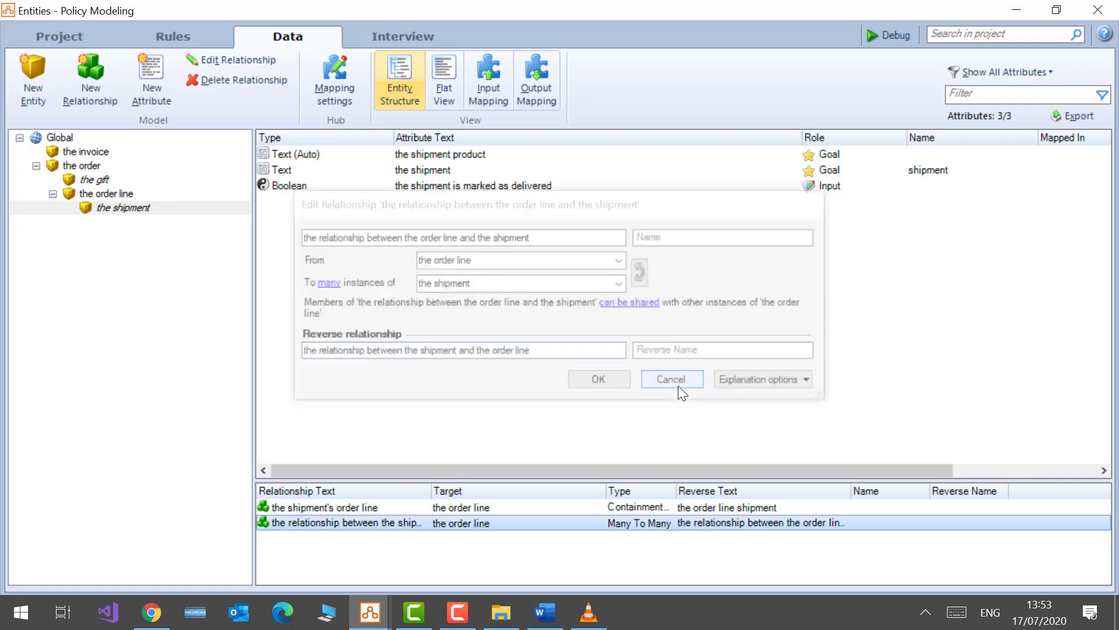
Step: Compare the attributes of the order line entity with those of the shipment entity
left_click(117, 193)
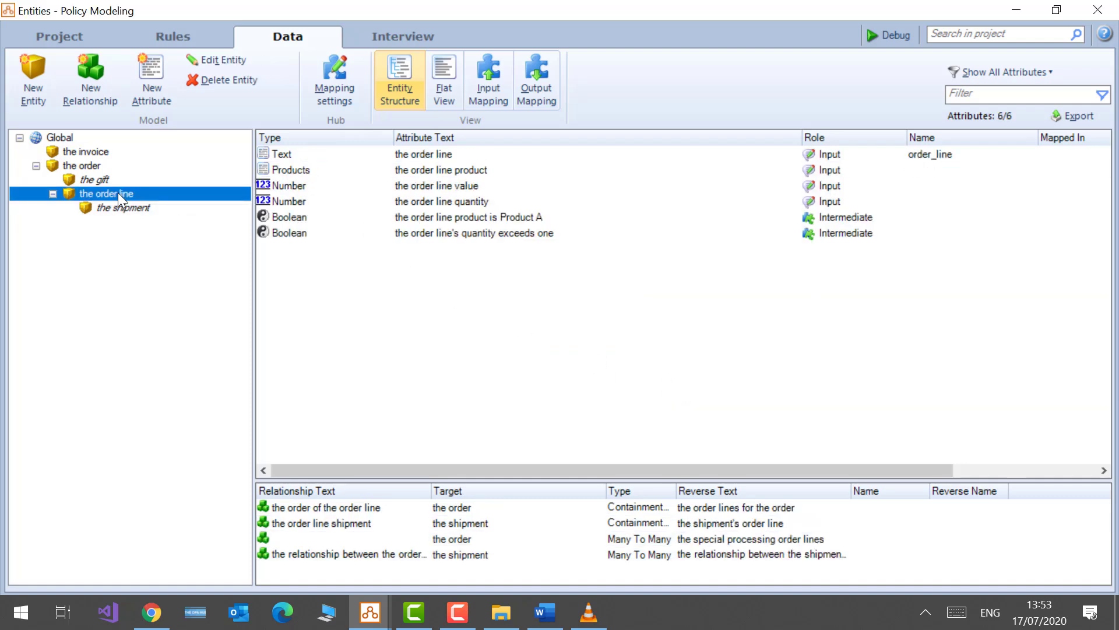
left_click(364, 200)
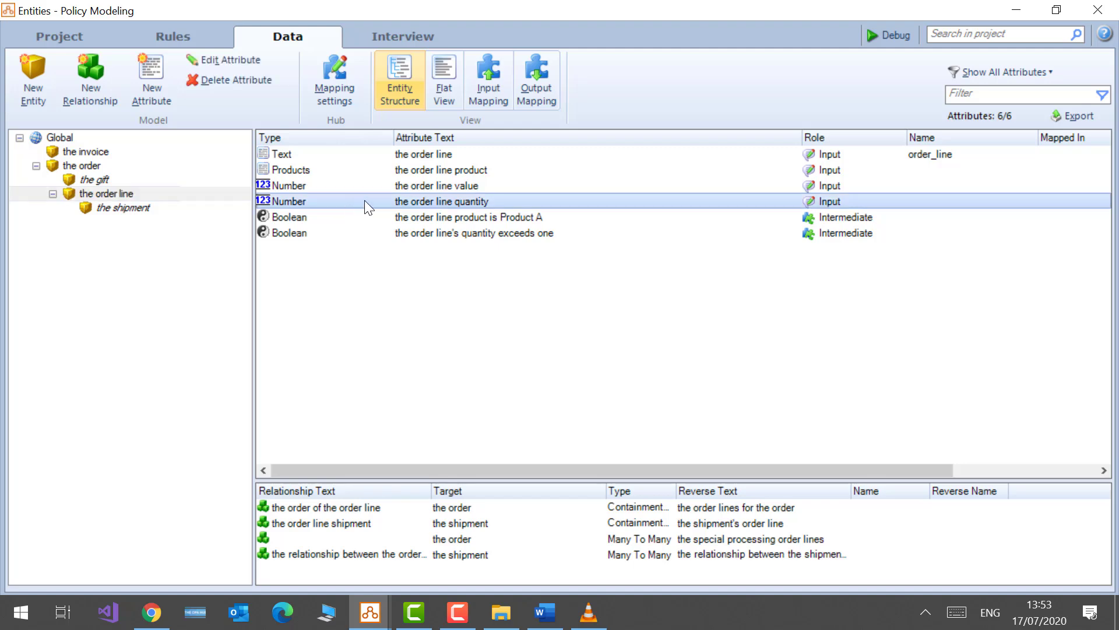
left_click(141, 209)
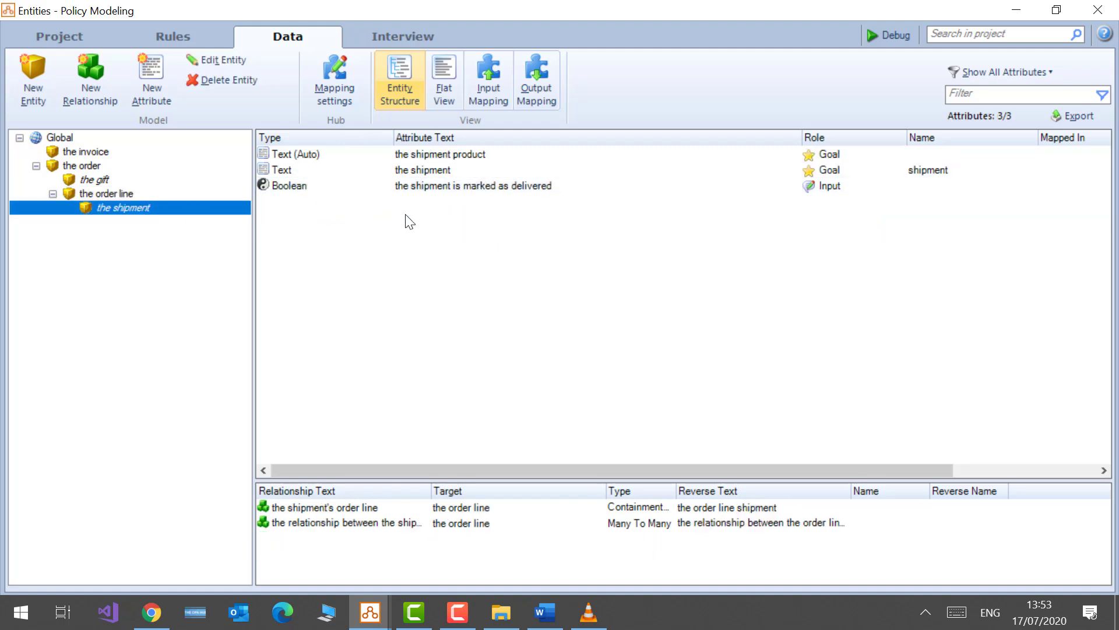
left_click(111, 191)
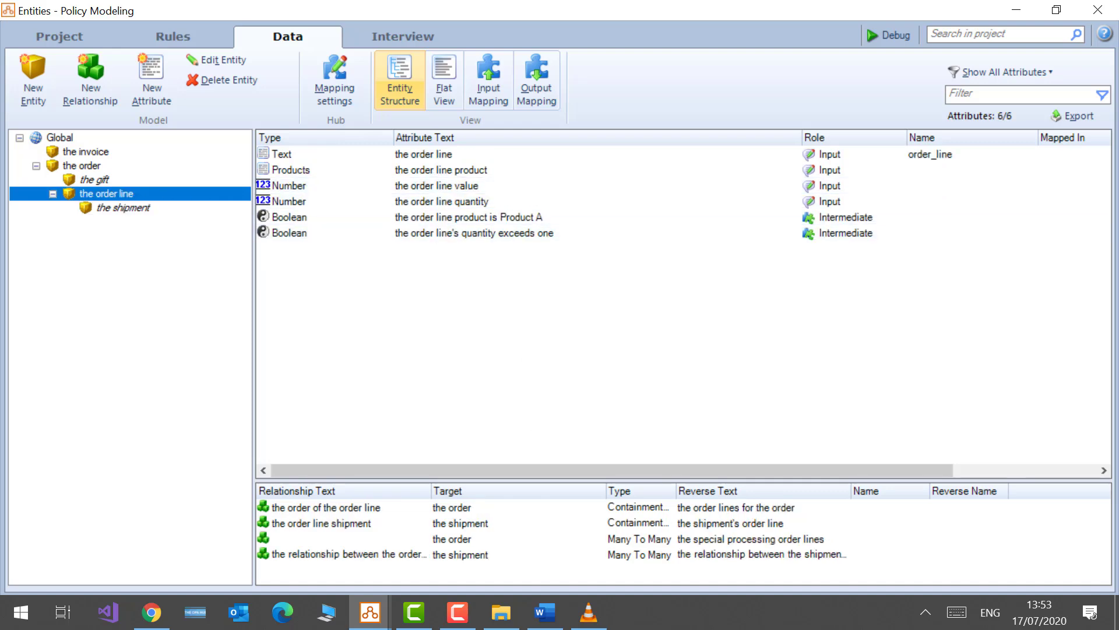
Step: Switch to Word and start a rule below the shipment product rule reading "the shipment quantity = For"
left_click(546, 613)
left_click(171, 424)
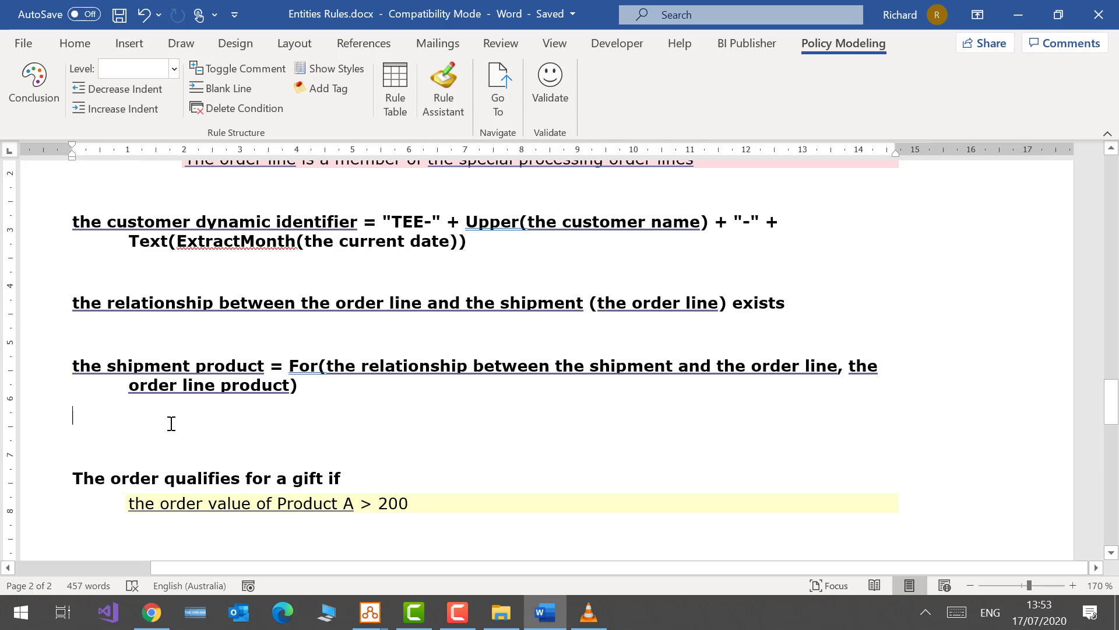
type("the ")
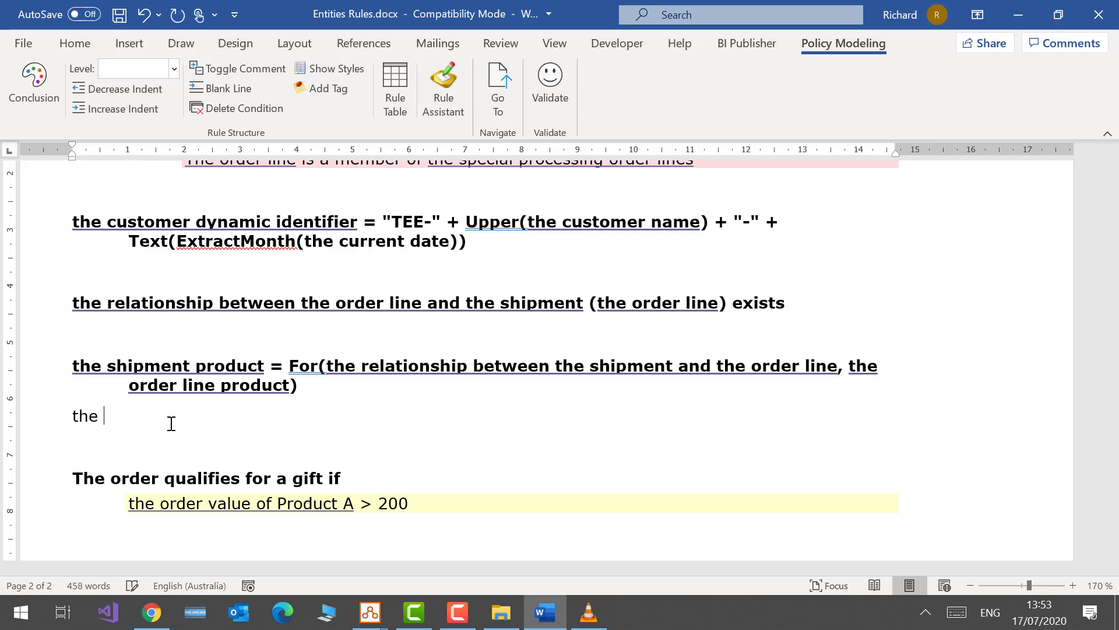
type("shipment quantity = For")
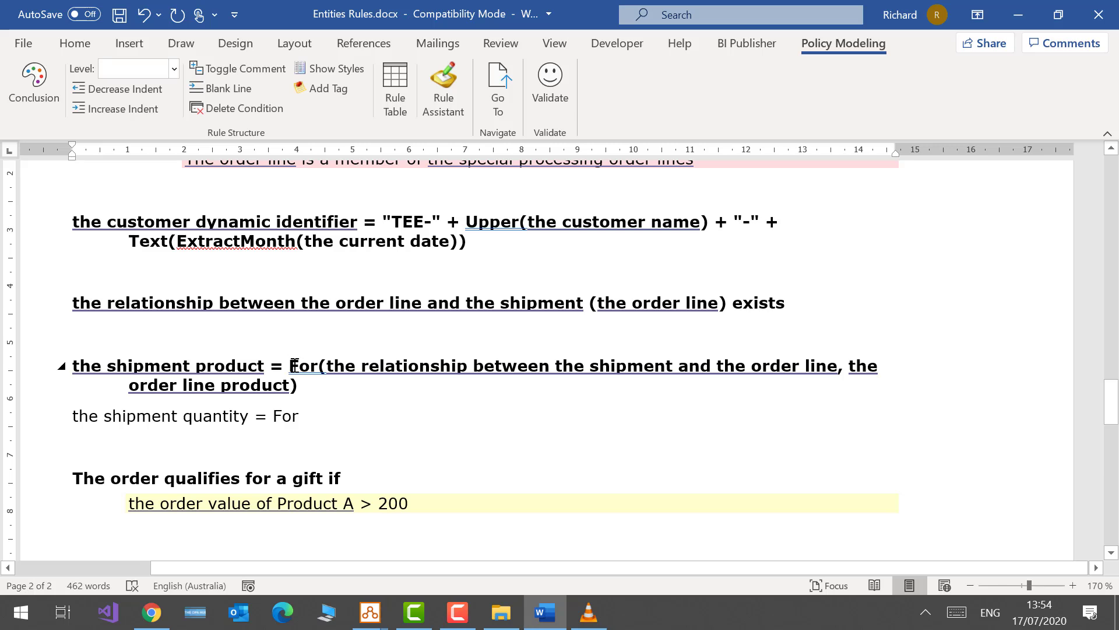
Step: Copy the For expression from the shipment product rule into the shipment quantity rule and remove the duplicate "For"
left_click_drag(290, 366, 312, 387)
key("ctrl+c")
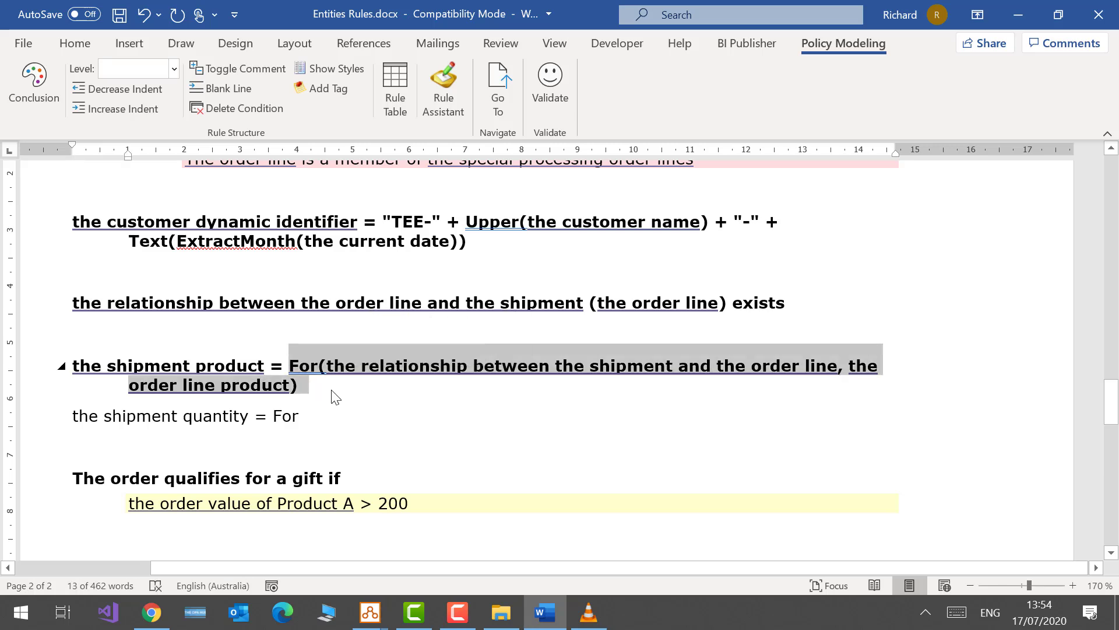
left_click(358, 430)
key("ctrl+v")
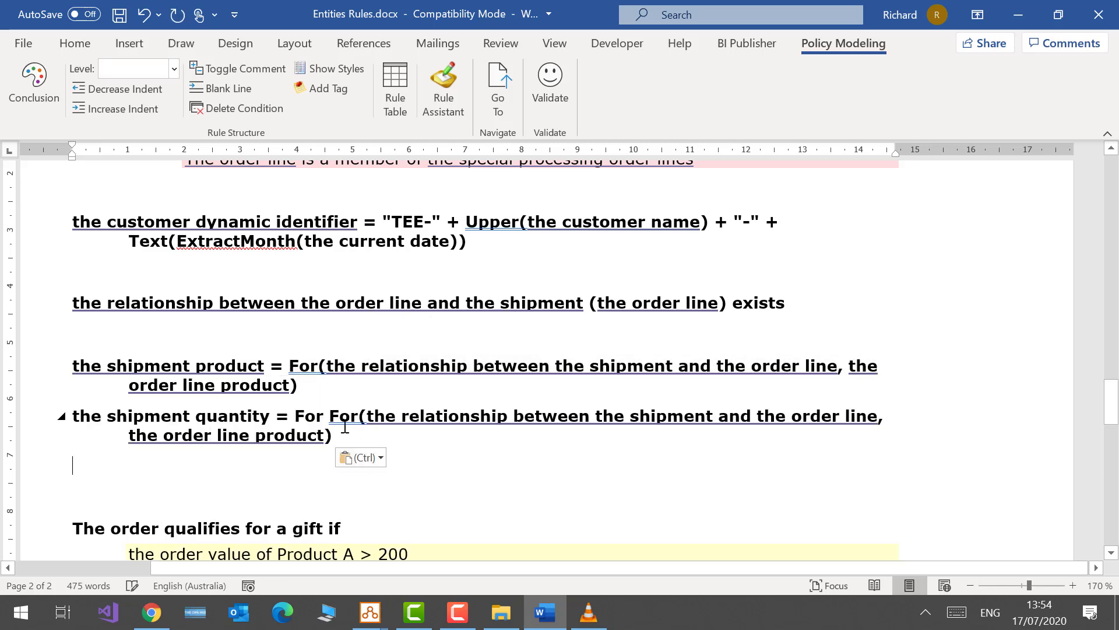
double_click(298, 421)
key("Delete")
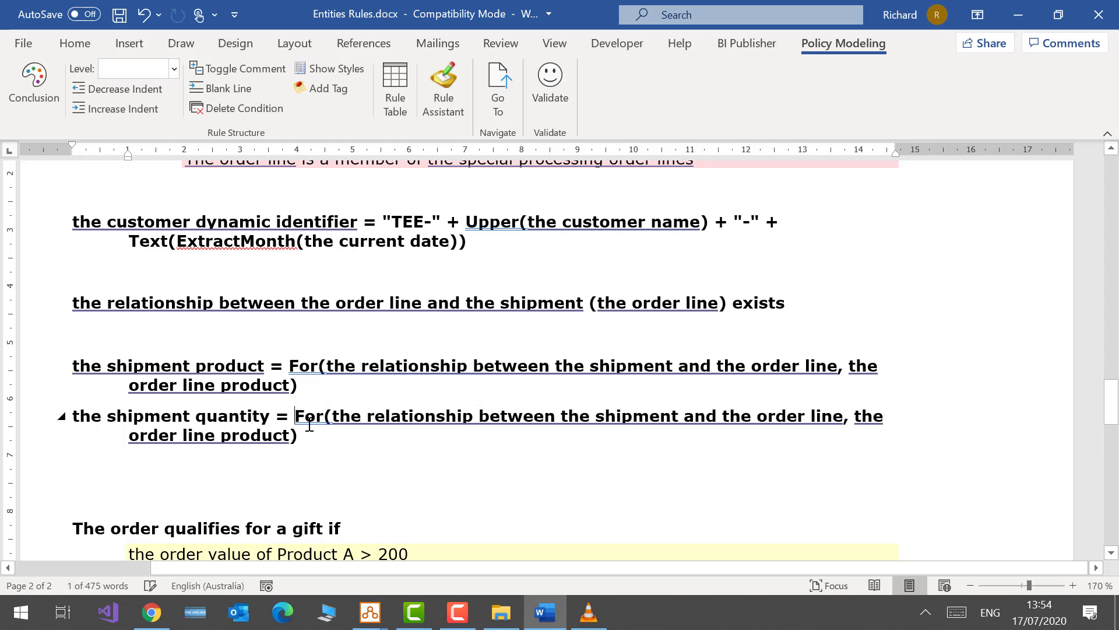
Step: Change the shipment quantity rule's source attribute to "the order line quantity" and validate the rules document
double_click(238, 438)
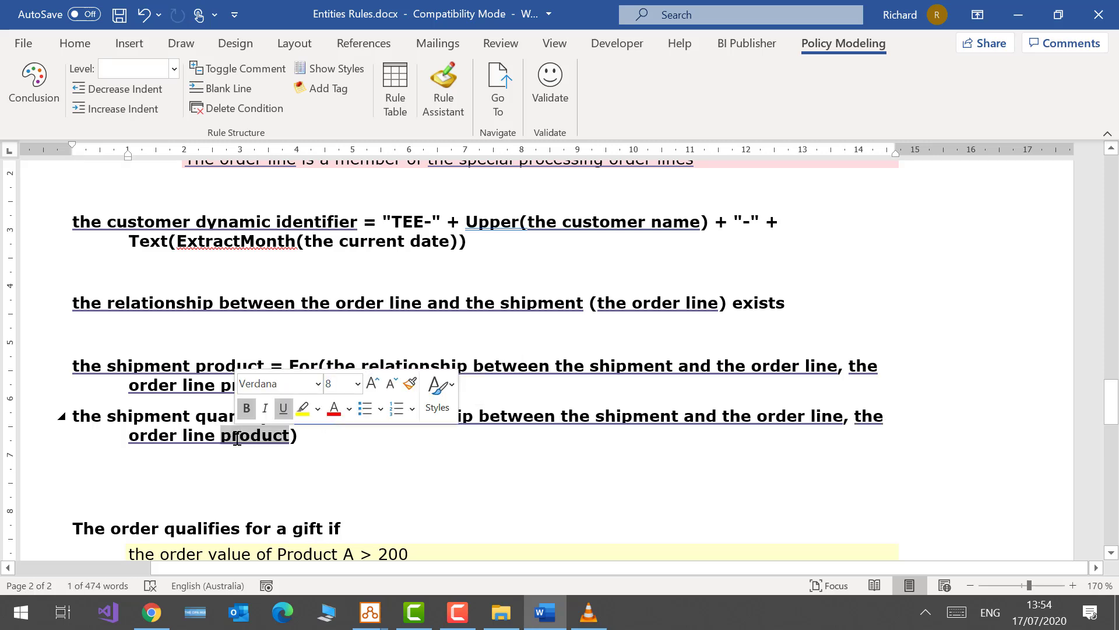
type("quantity")
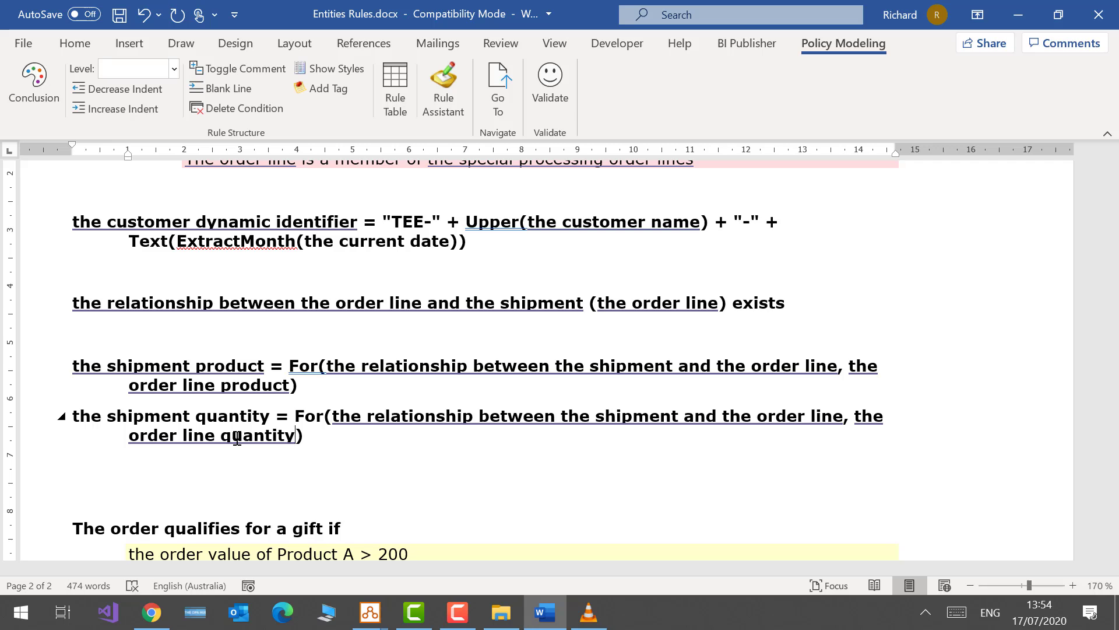
left_click(161, 415)
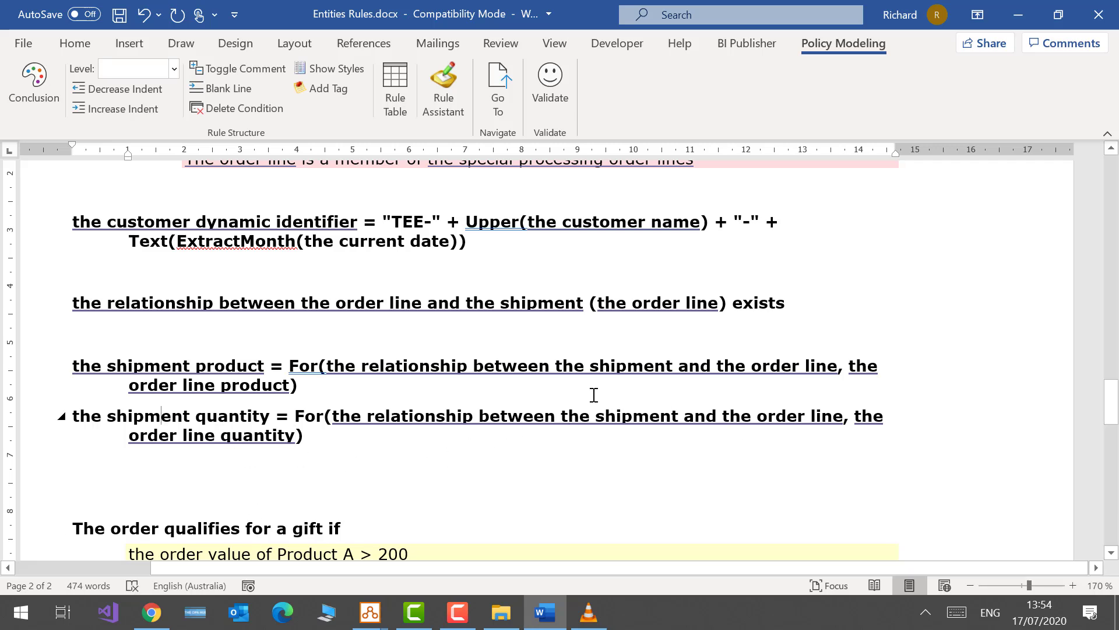
left_click(551, 87)
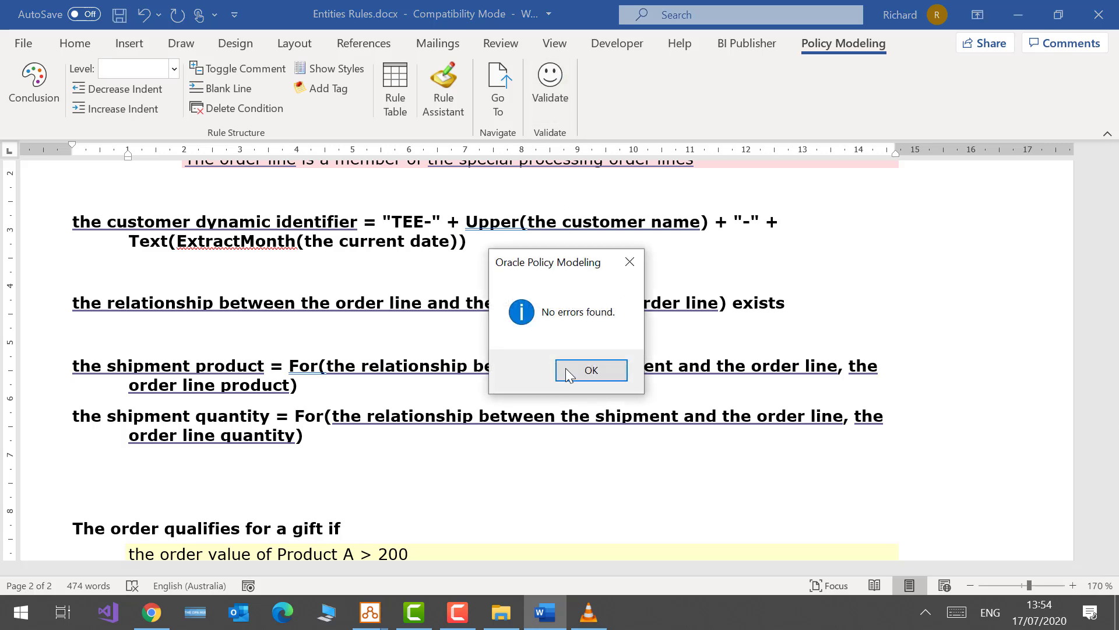
left_click(567, 378)
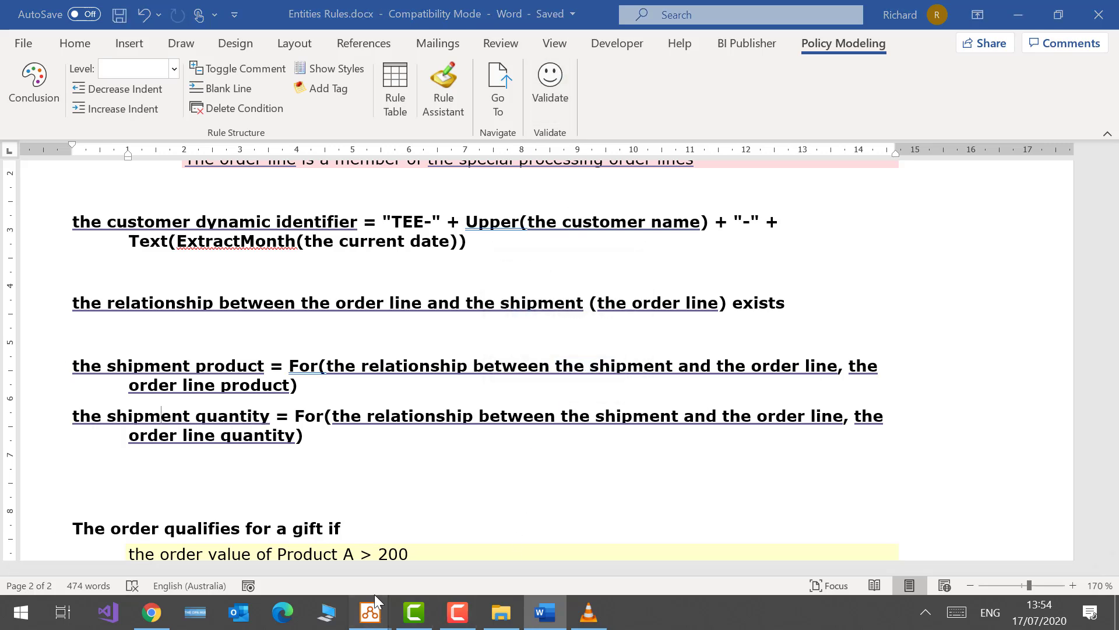
Step: Switch to the debugger and apply the detected project changes
mouse_move(371, 609)
left_click(470, 513)
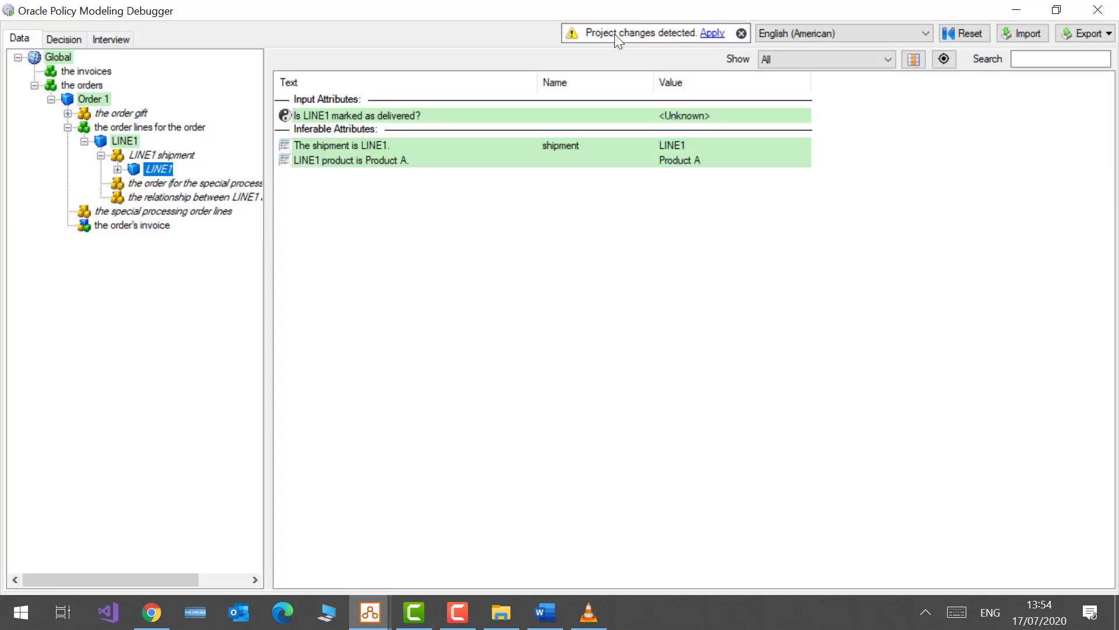
left_click(713, 33)
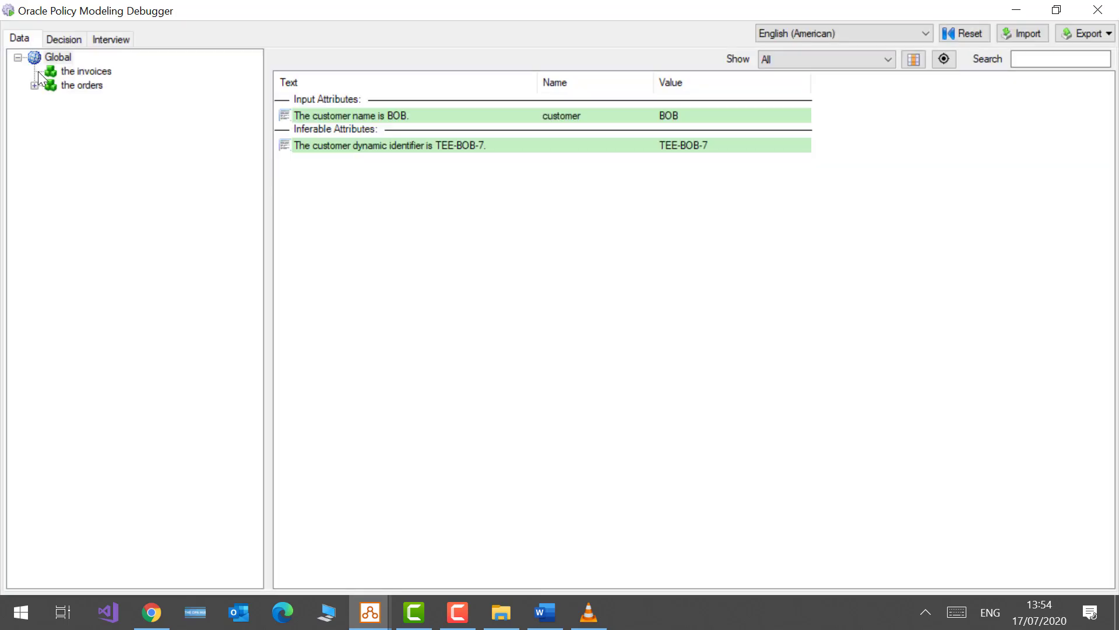
Step: Expand Order 1's order lines down to the inferred LINE1 shipment and check the shipment's product and quantity attributes
left_click(35, 85)
left_click(50, 100)
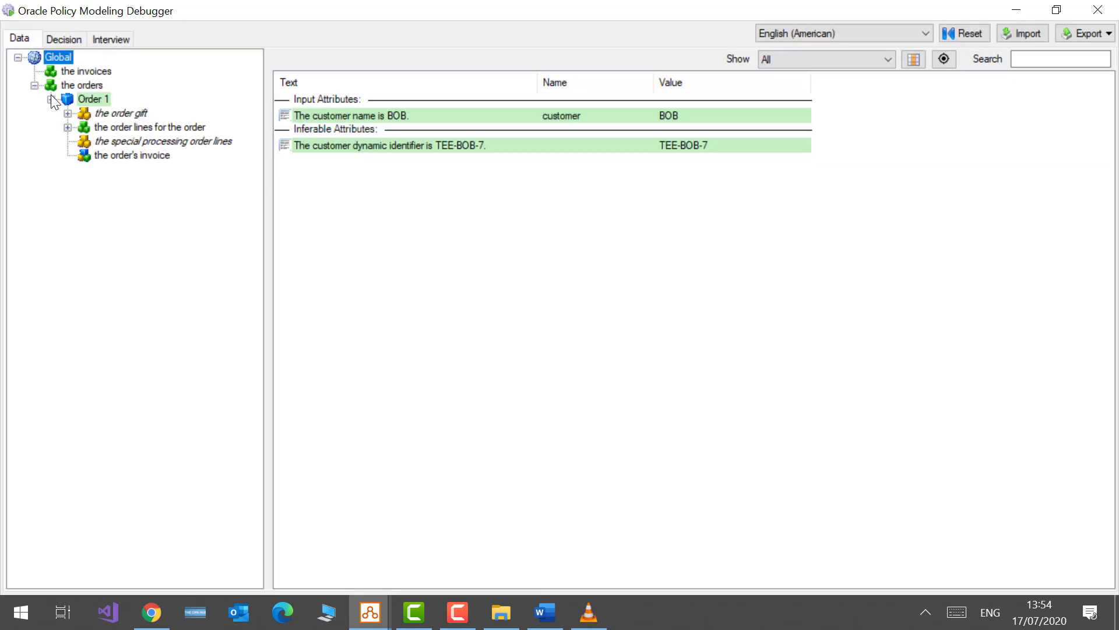
left_click(67, 127)
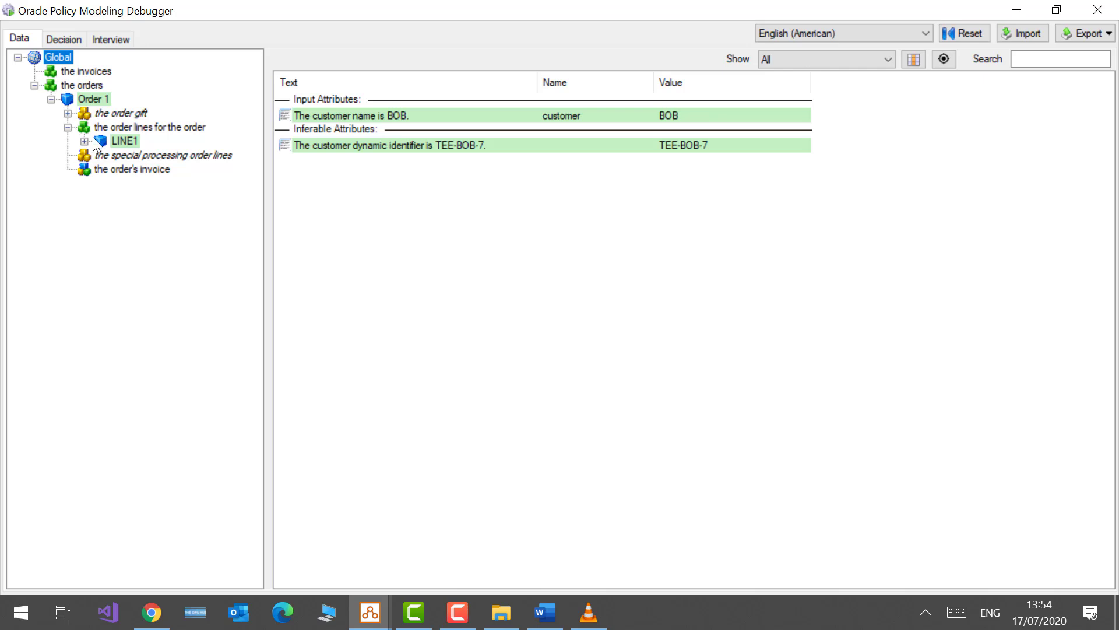
left_click(85, 141)
left_click(101, 155)
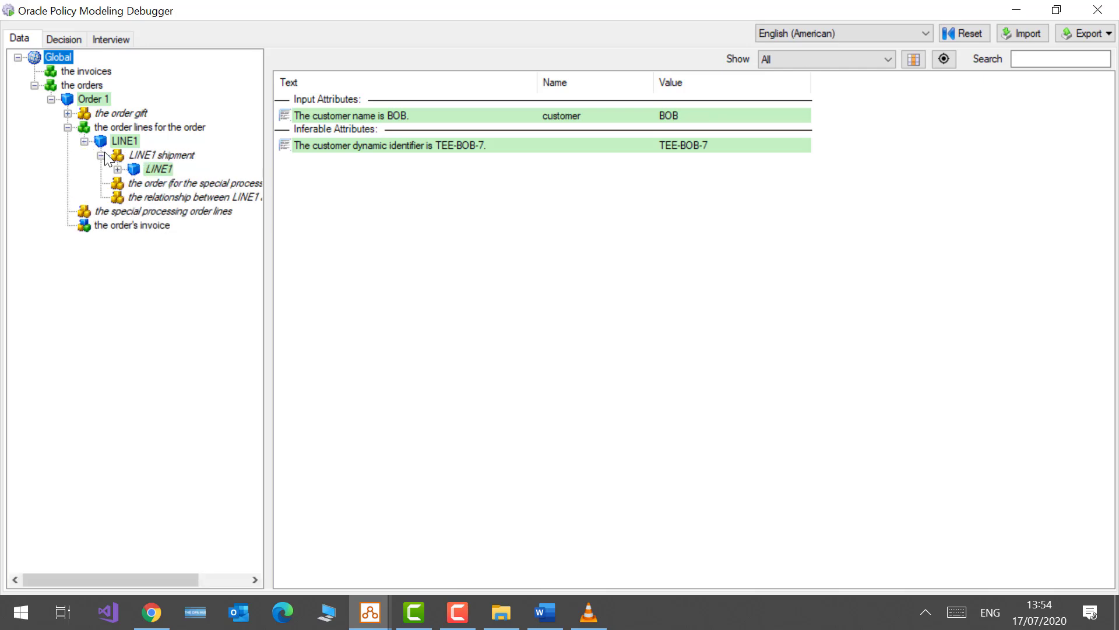
left_click(153, 169)
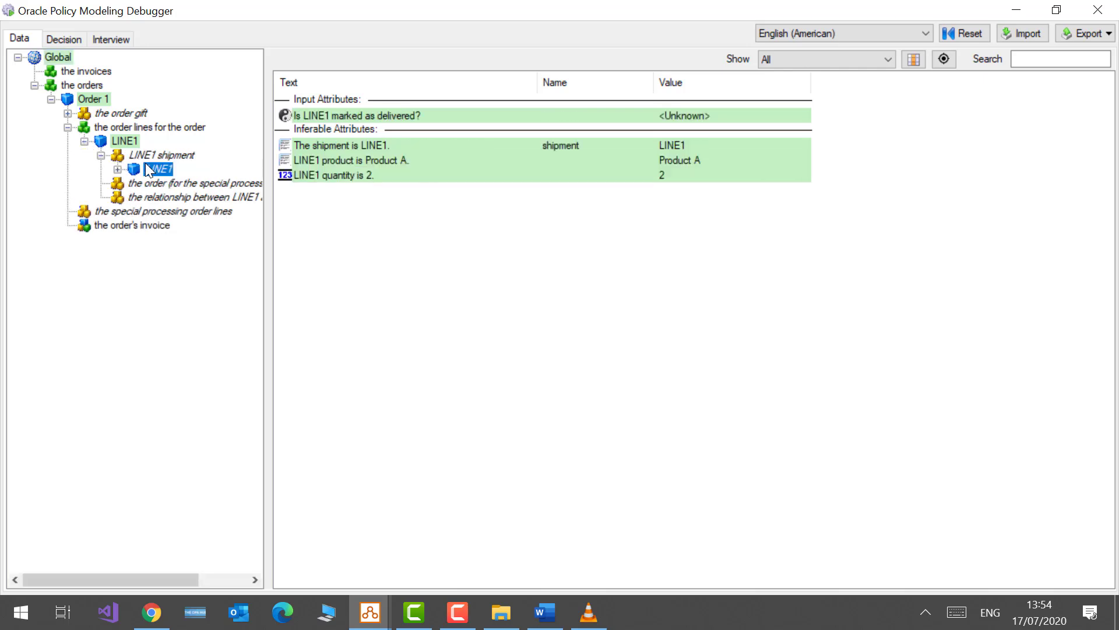
left_click(374, 190)
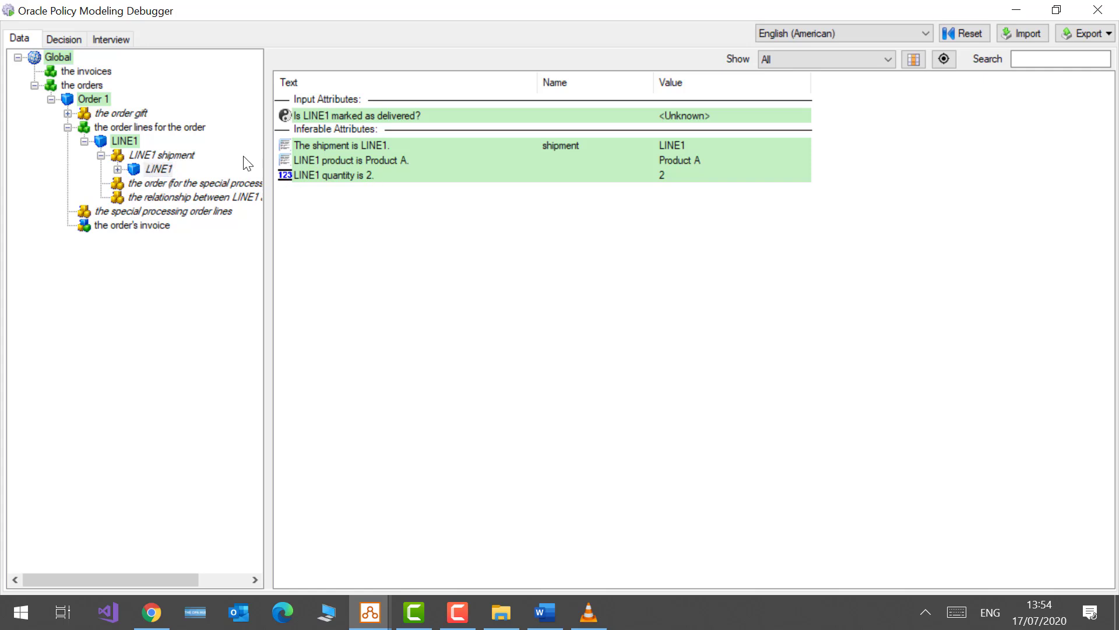